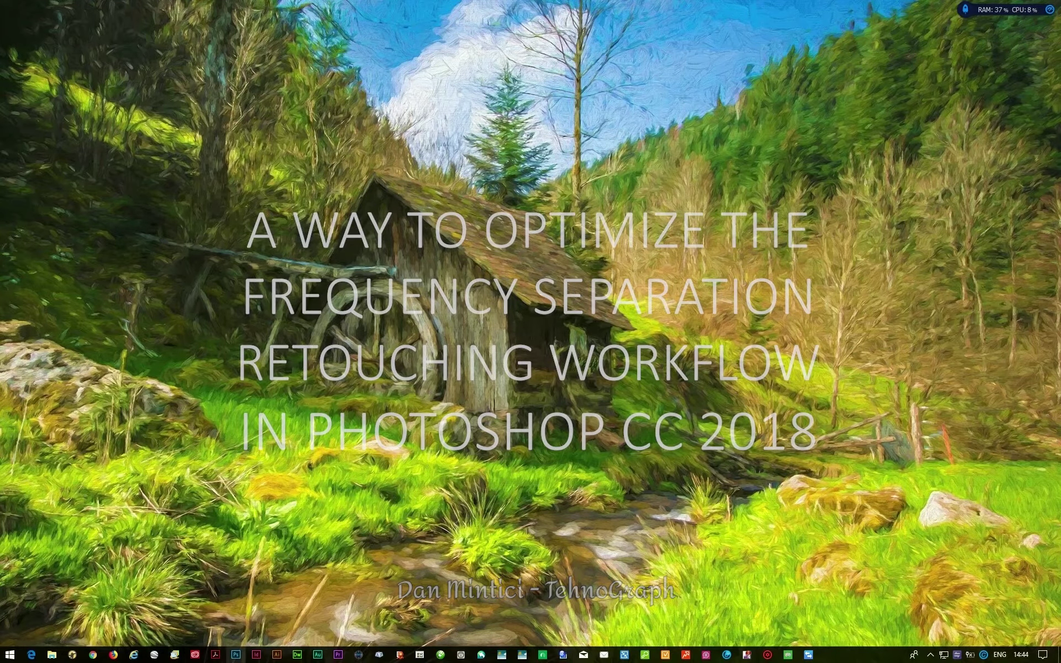
Start Photoshop CC 2018 from its Ps icon on the Windows taskbar
click(234, 656)
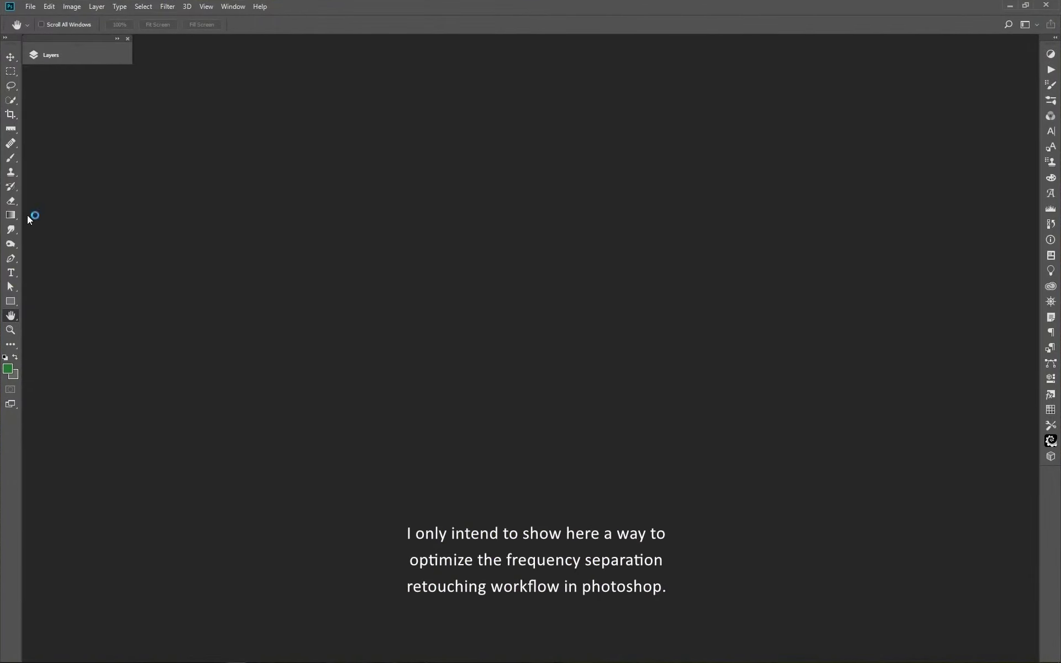
Open the recent portrait photo, fit it to the workspace and expand the Layers list
click(31, 6)
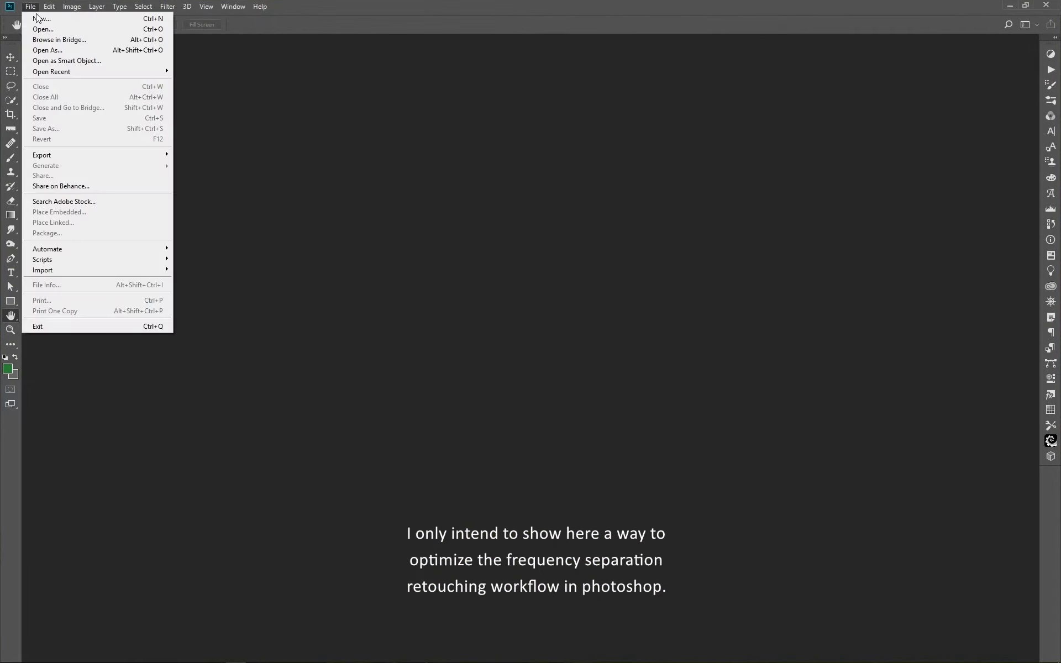
mouse_move(111, 69)
click(197, 68)
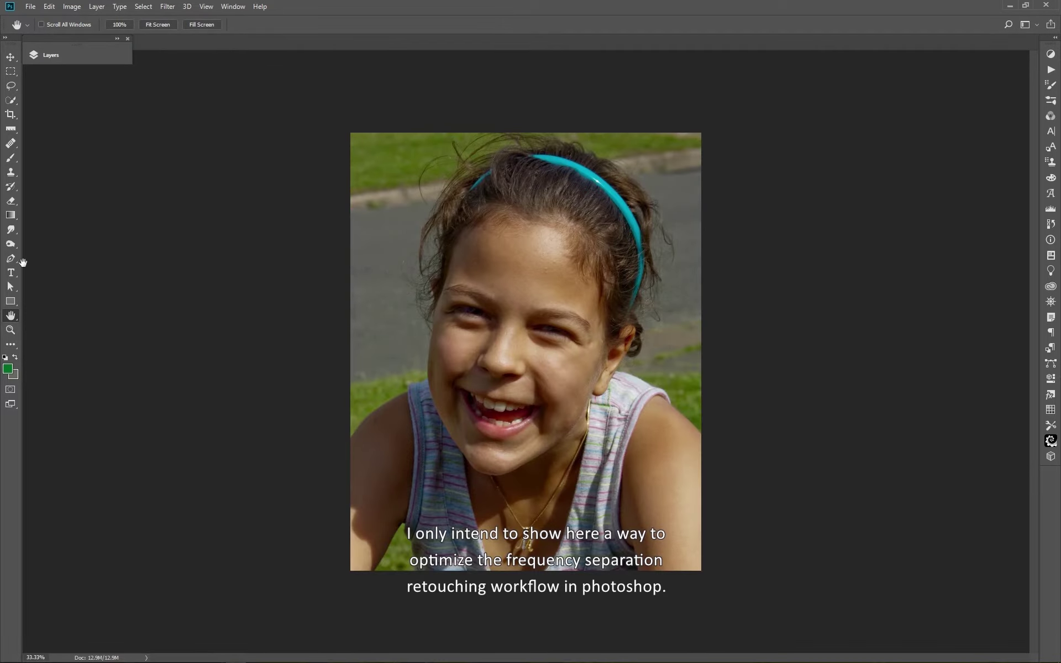
double_click(12, 317)
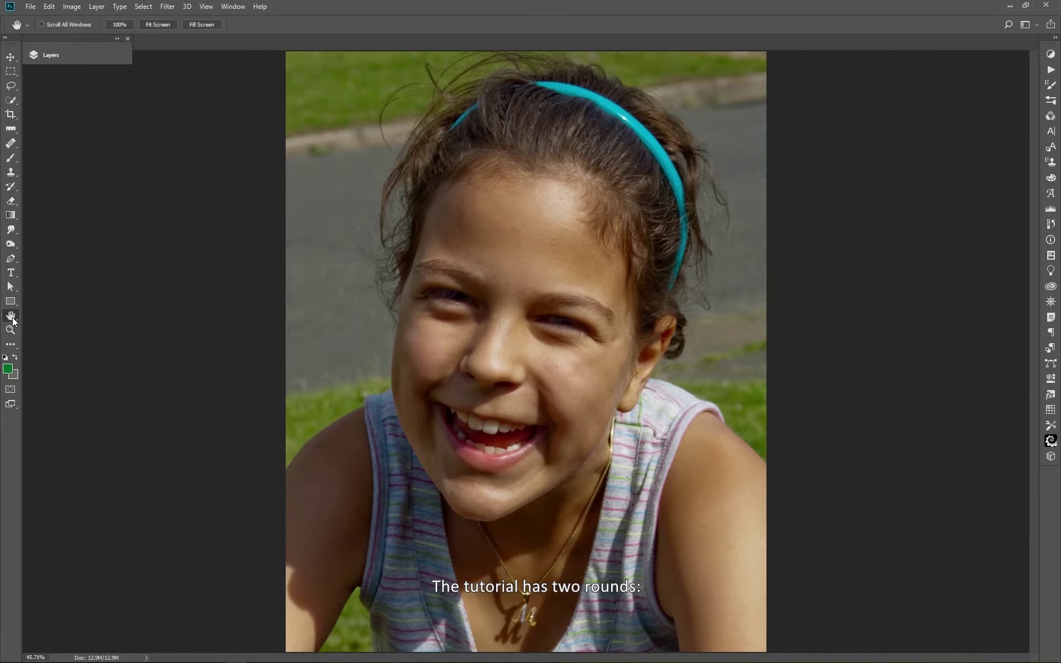
click(117, 39)
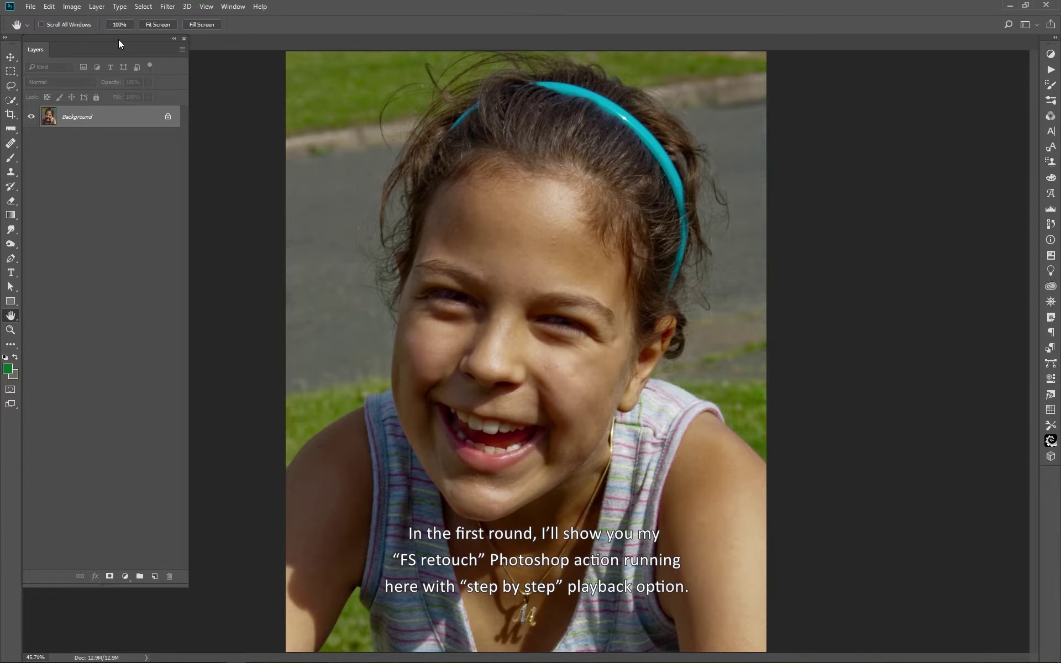
Play the FS Retouch action, accepting its Gaussian Blur, Surface Blur, layer and FS Group prompts
click(1050, 69)
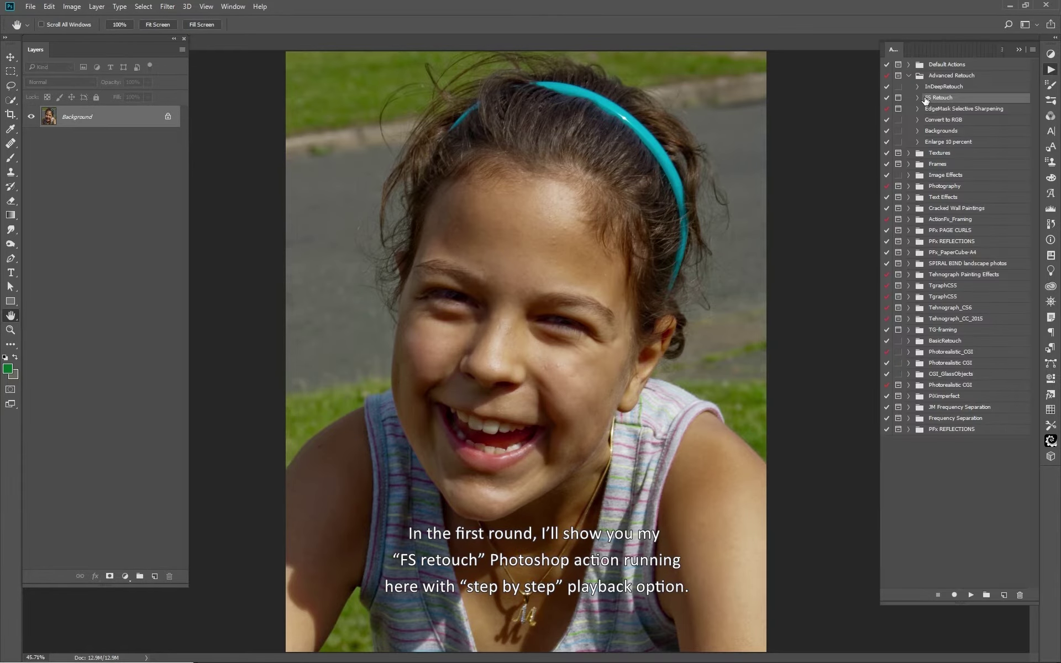
click(970, 594)
key(Return)
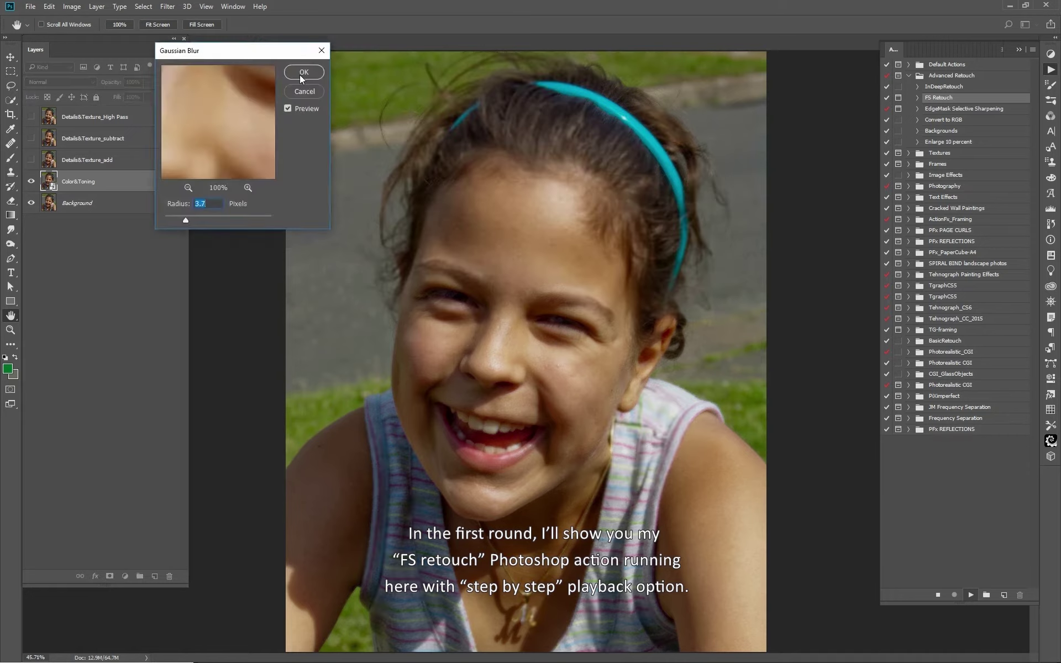
key(Return)
key(Return)
key(Return)
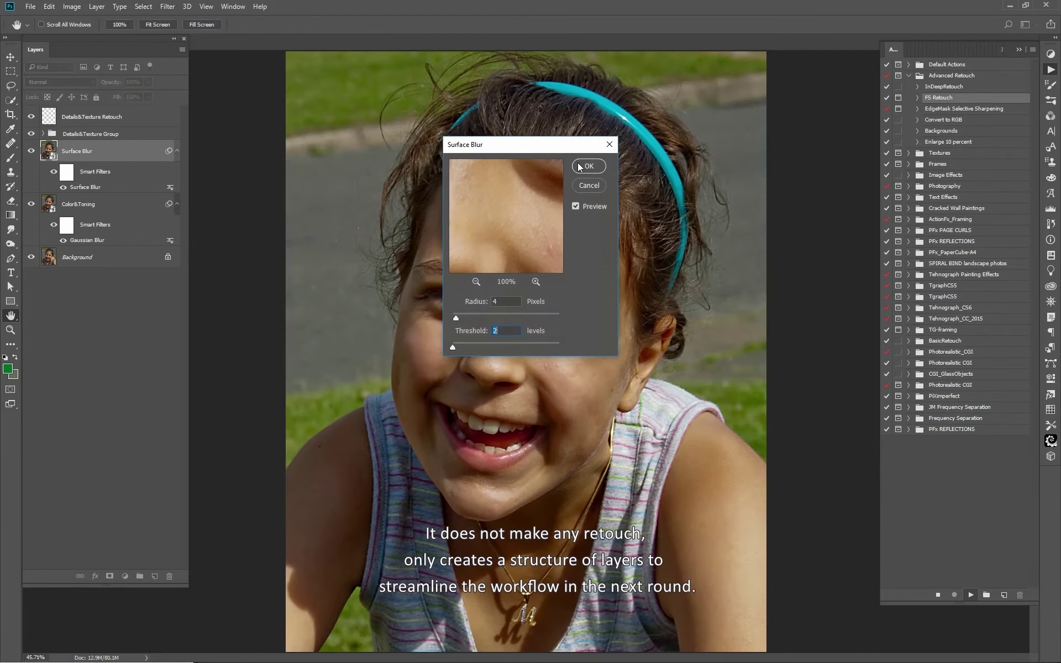
click(579, 167)
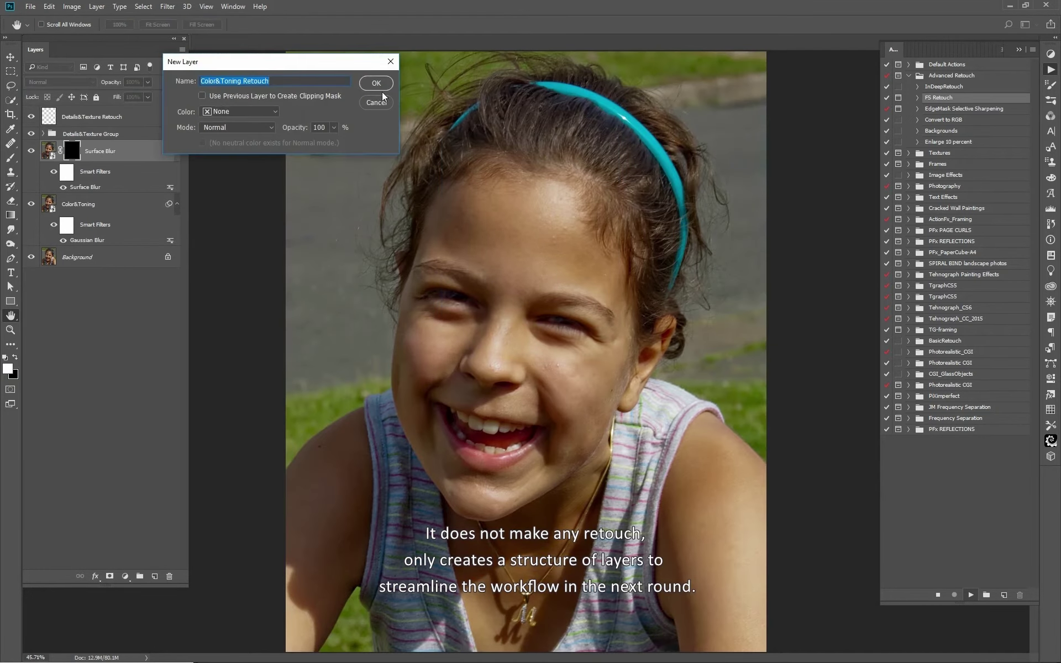
key(Return)
click(381, 87)
click(382, 86)
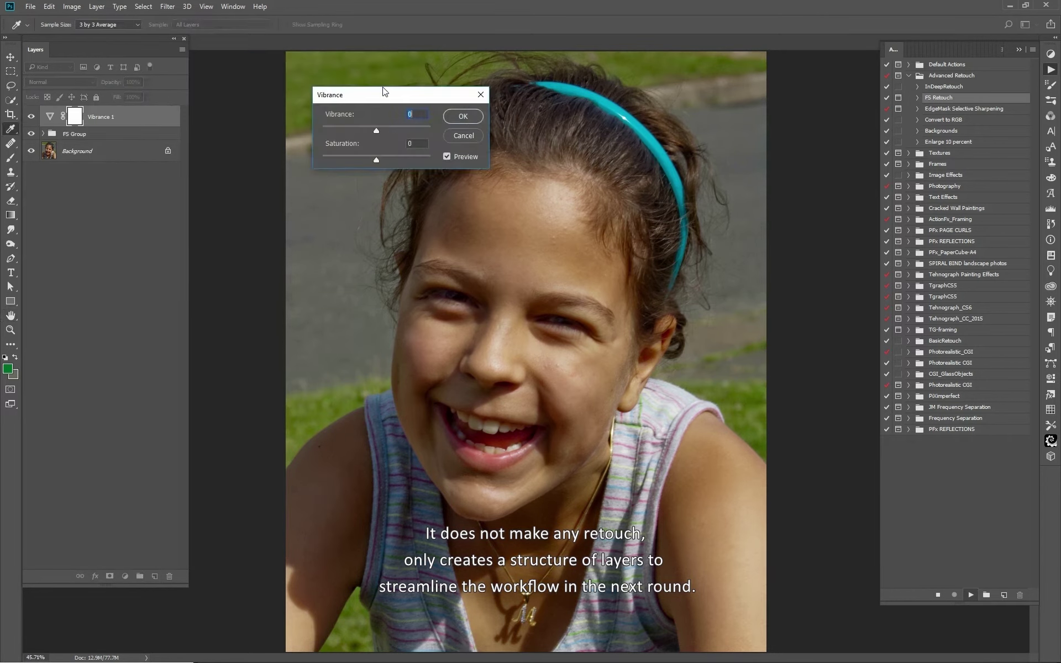
Accept the Vibrance, Levels and Curves defaults so the action builds the Adjustments and Retouch Groups
key(Return)
key(Return)
key(Return)
key(Return)
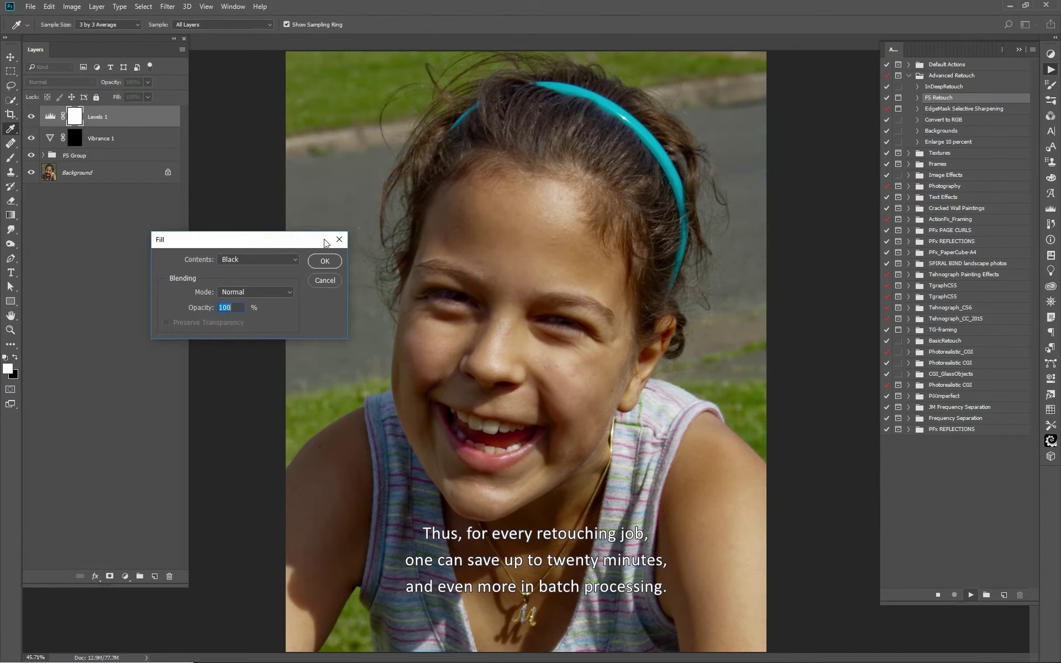
key(Return)
click(380, 89)
key(Return)
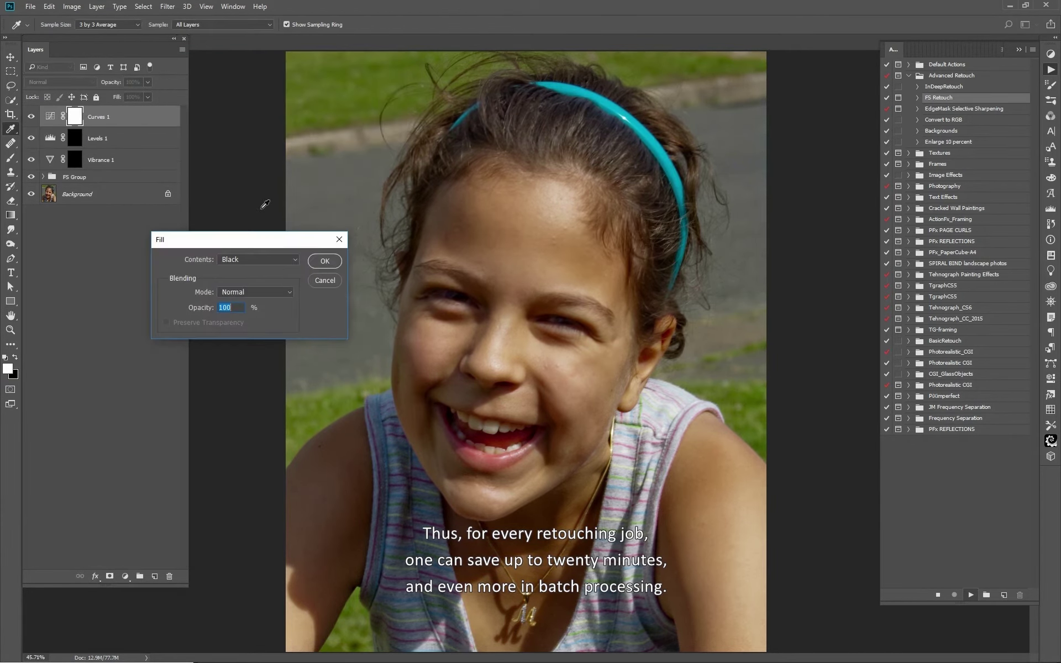
click(326, 257)
click(376, 87)
click(375, 88)
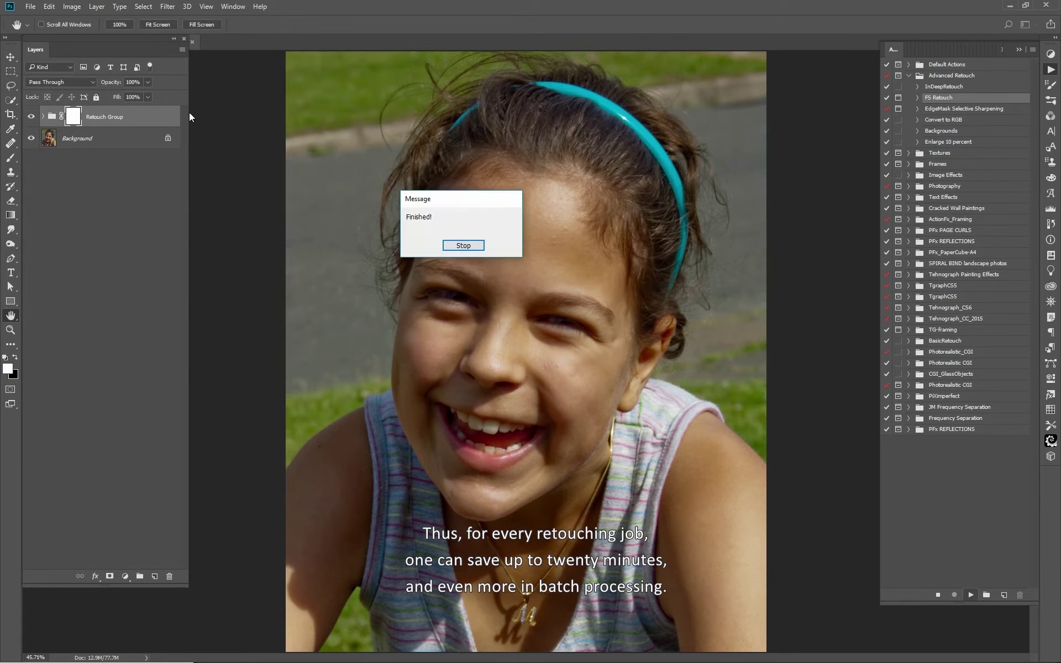
click(466, 245)
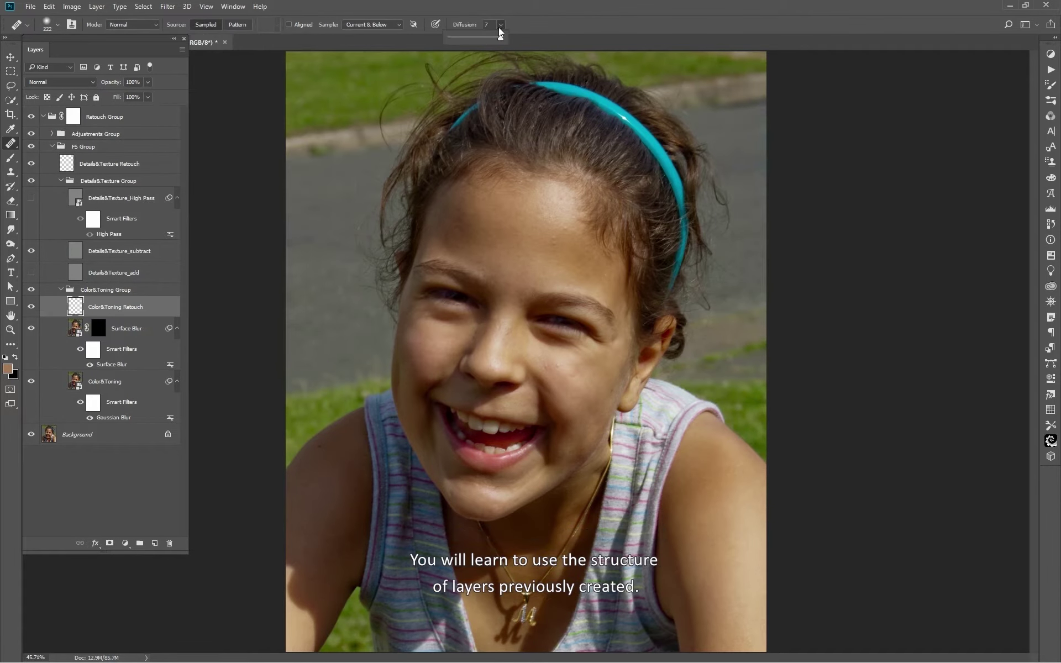
Look through the Filter menu while reviewing the retouch layer stack
click(167, 6)
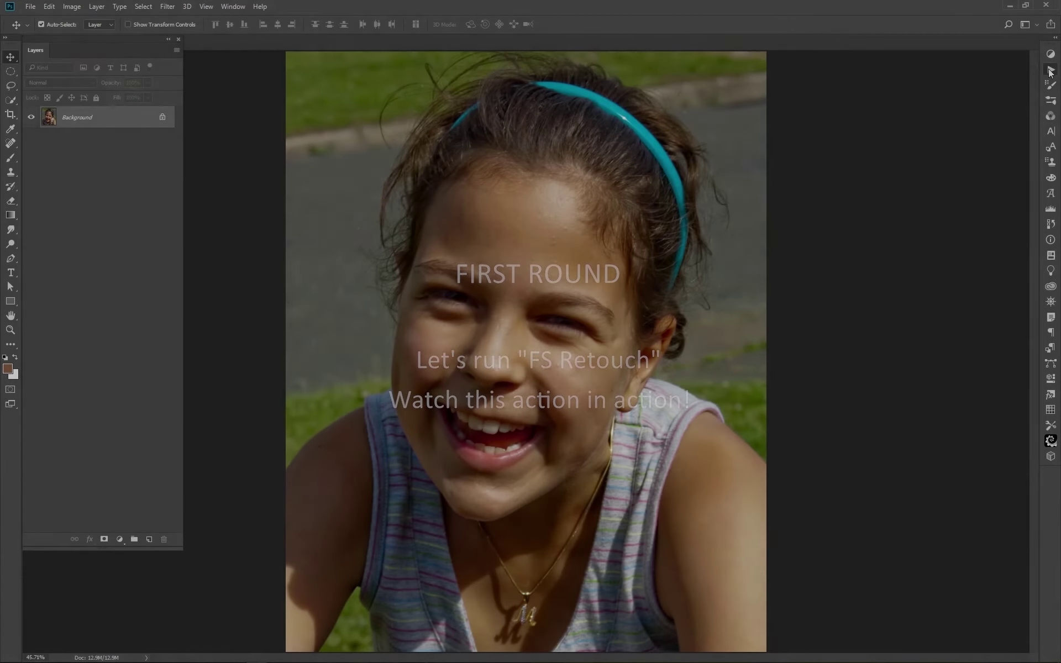
Expand the Advanced Retouch set in the Actions panel and play FS Retouch
click(1050, 69)
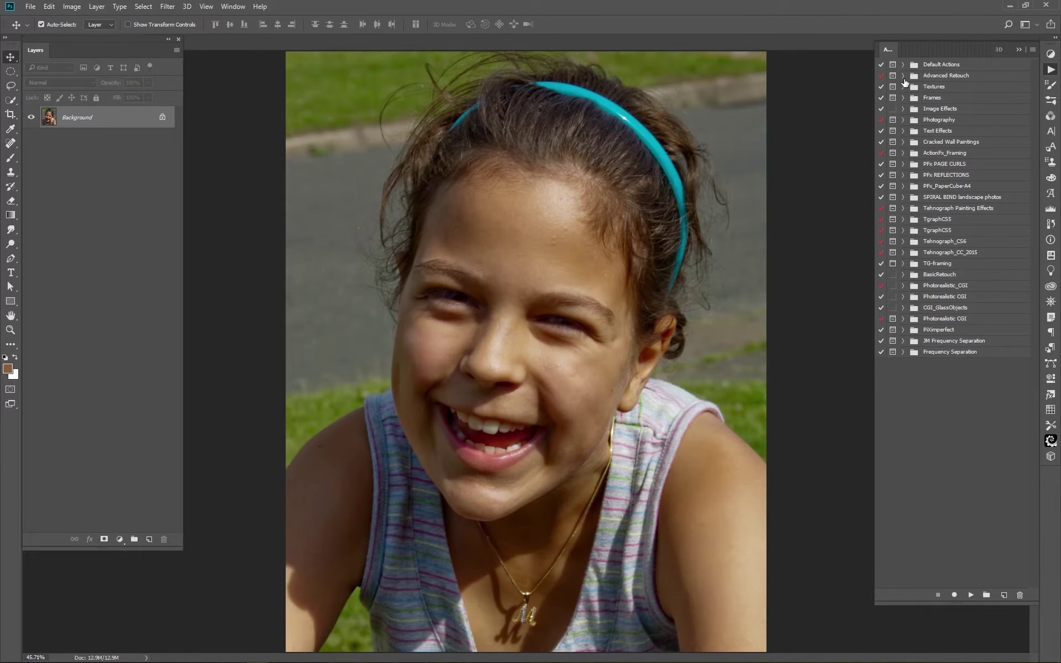
click(904, 77)
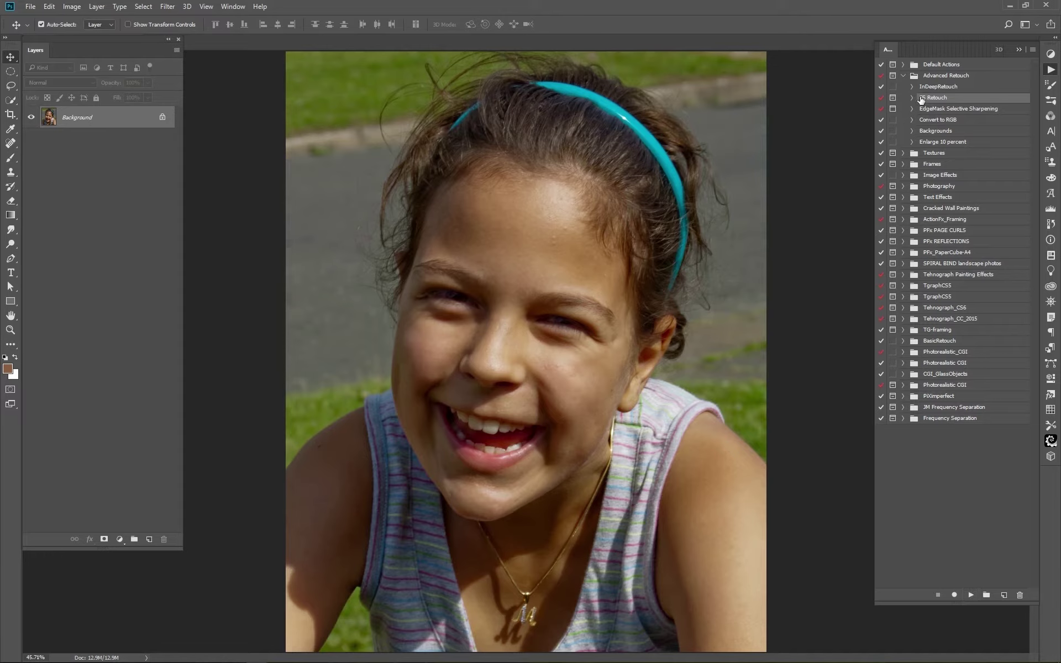
click(970, 595)
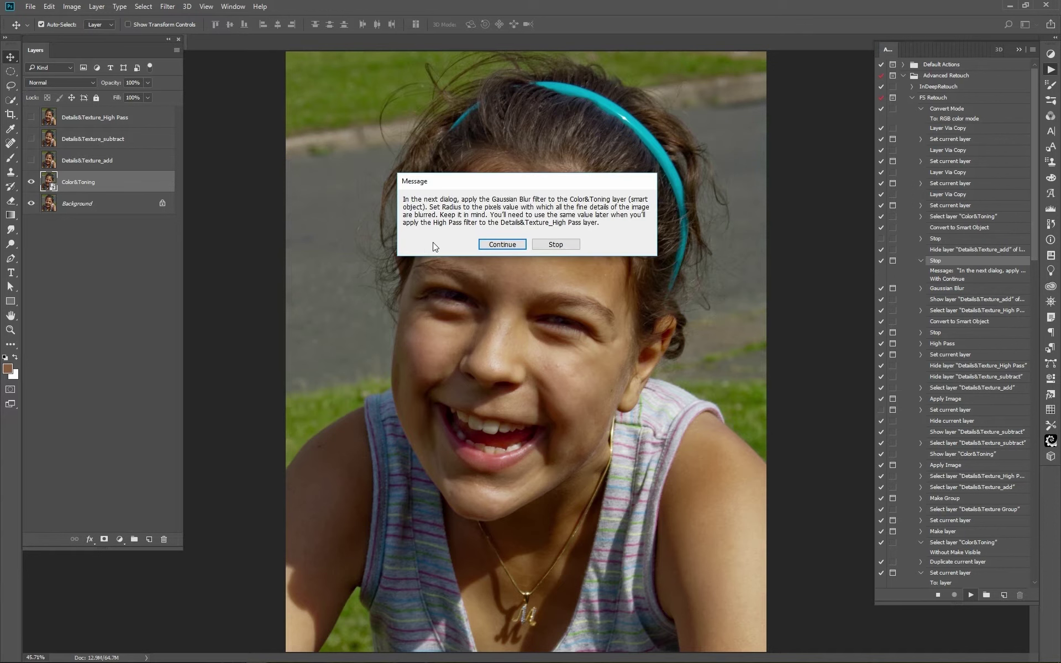
Continue the action and blur Color&Toning with a 10-pixel Gaussian Blur
click(503, 247)
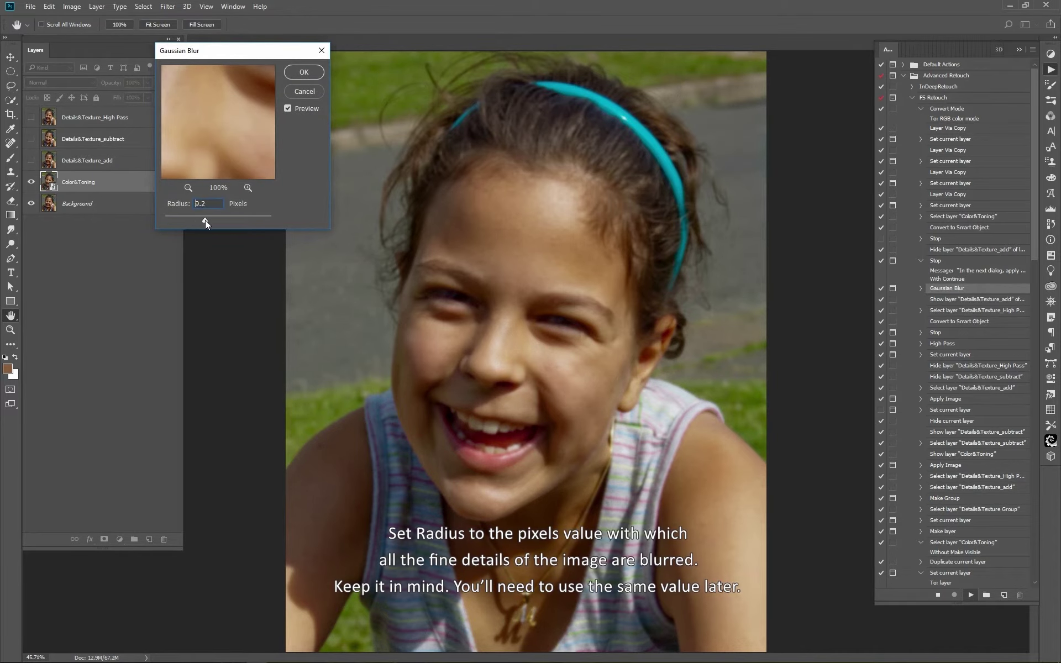
mouse_move(215, 220)
mouse_down()
mouse_move(226, 221)
mouse_move(204, 221)
mouse_up()
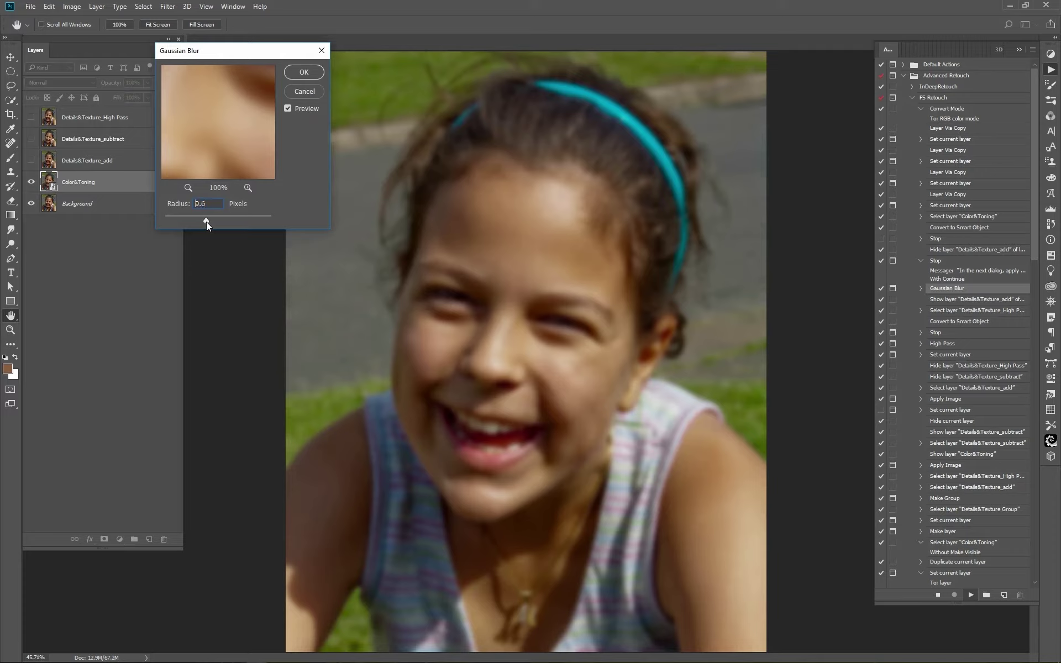
drag(207, 221, 207, 222)
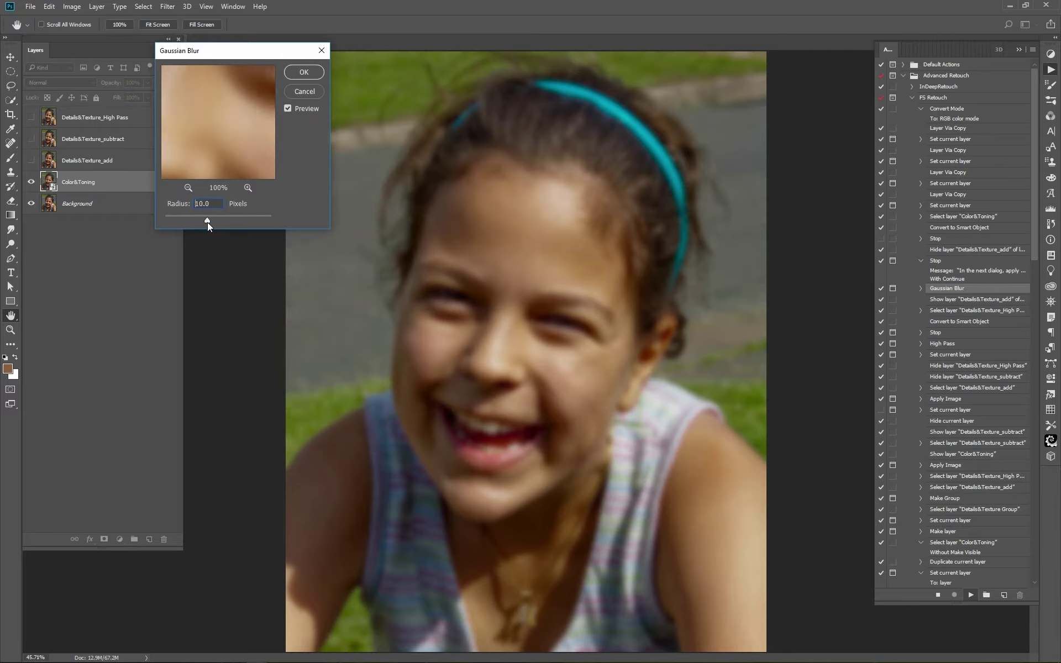
click(309, 74)
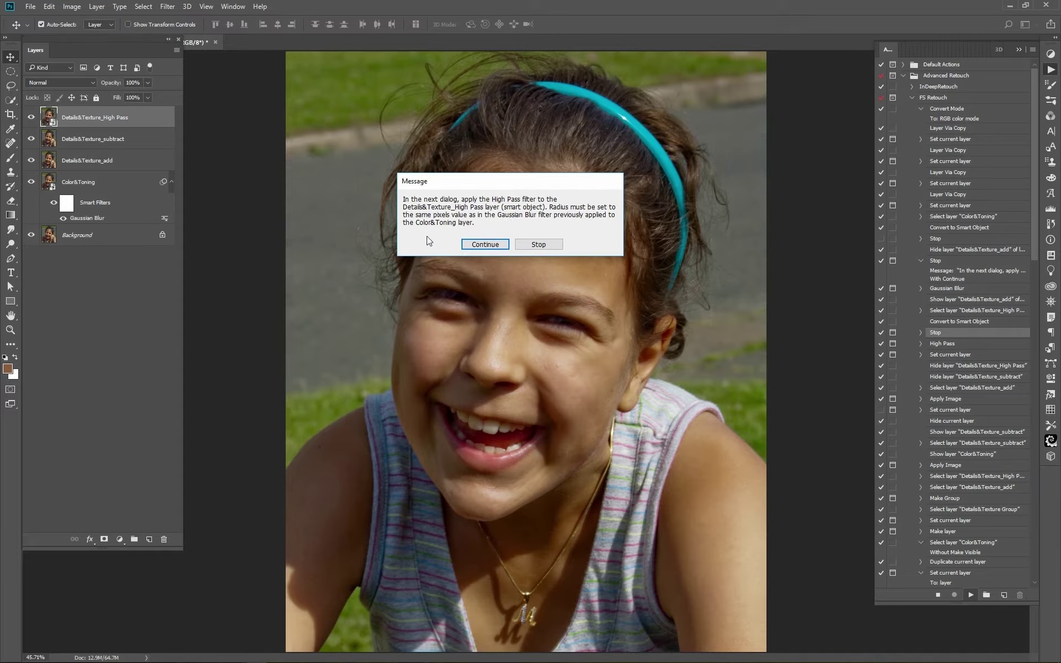
Continue to the High Pass step and apply it with a radius of 10 pixels
click(479, 244)
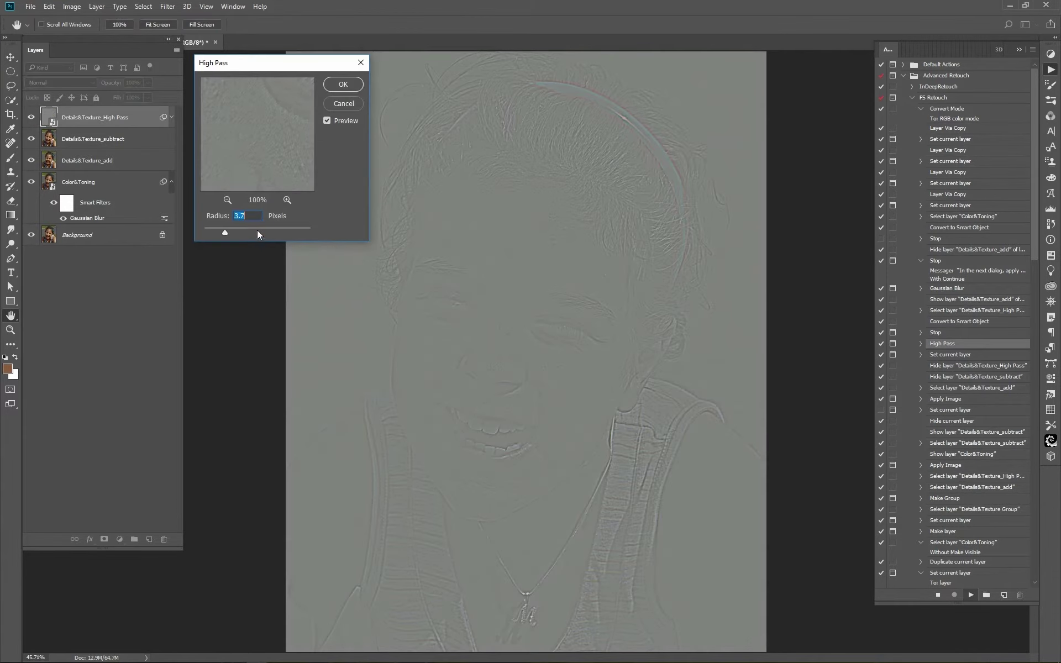
drag(225, 234, 248, 233)
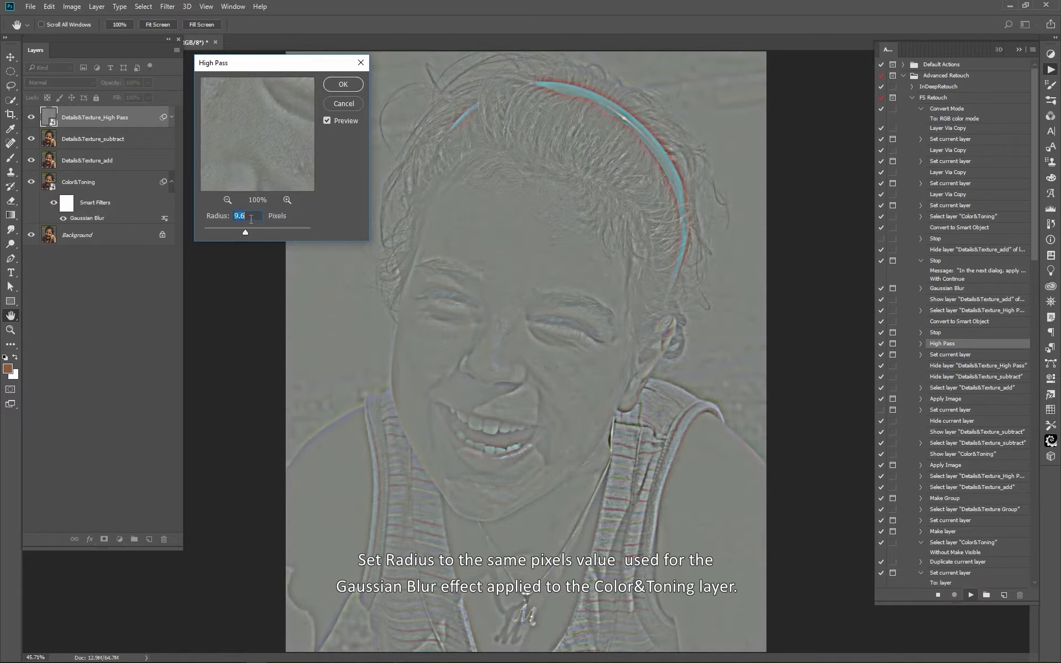
double_click(248, 218)
text(10)
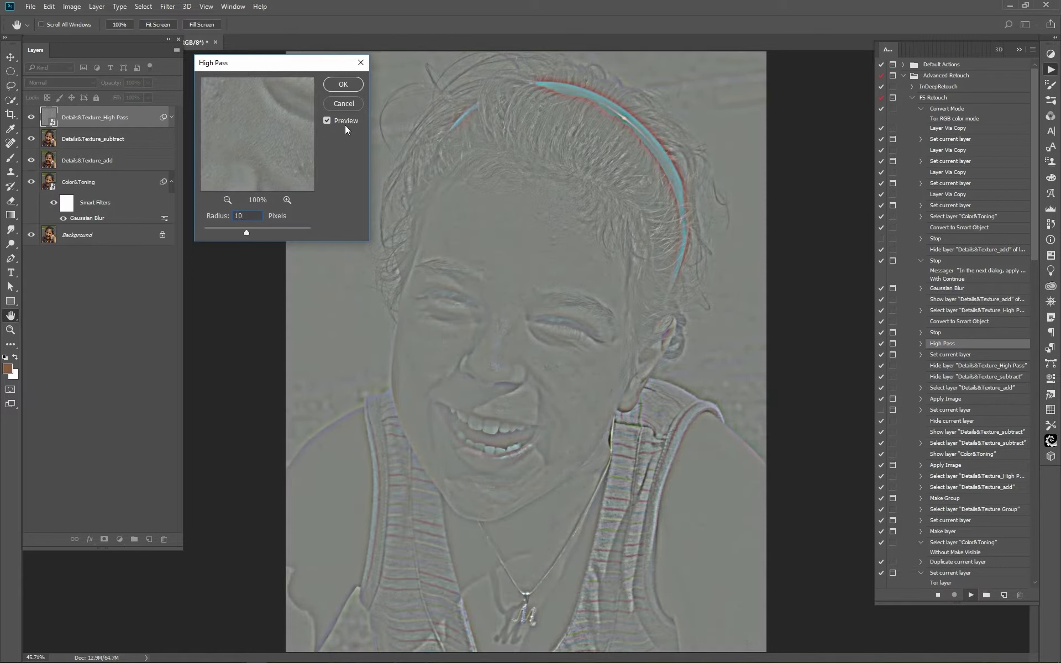
click(344, 84)
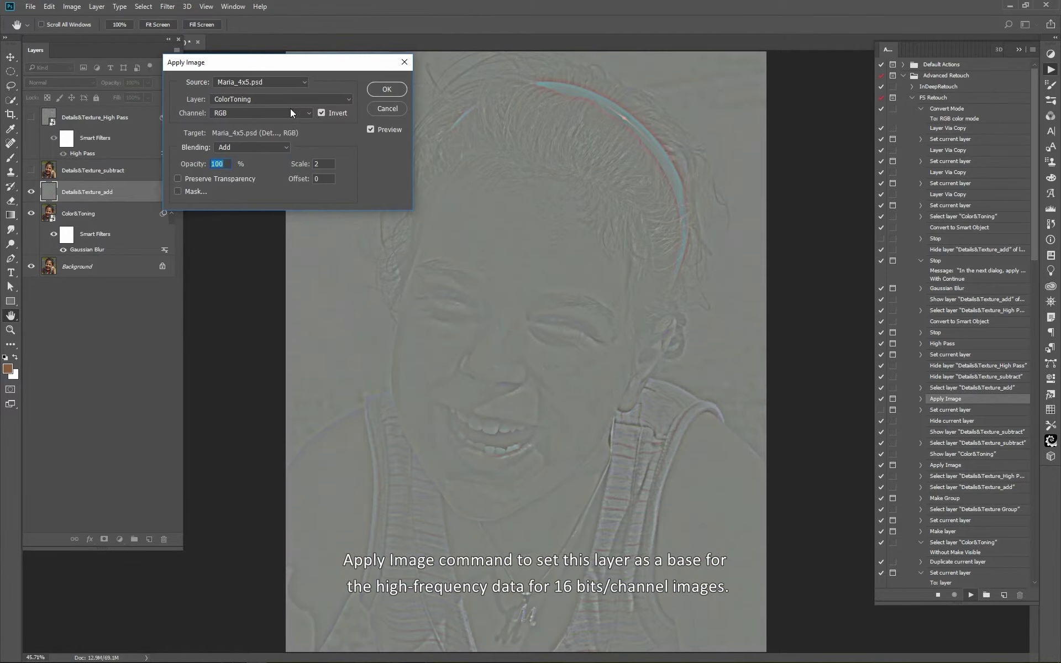
Apply Image from ColorToning to Details&Texture_add with Add blending, Invert and Scale 2
click(350, 98)
click(349, 98)
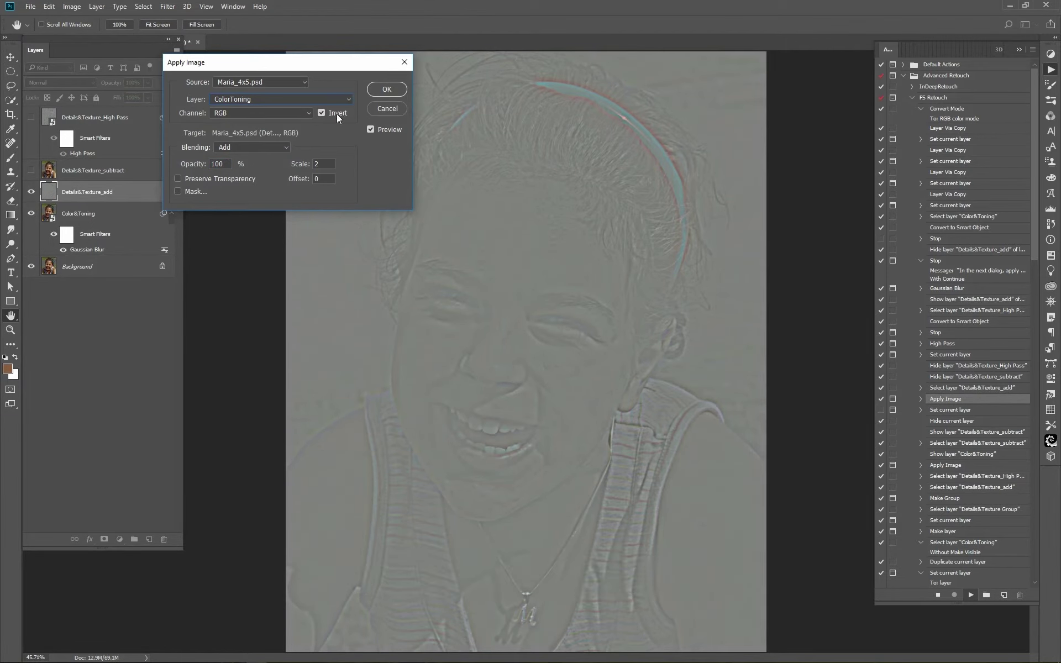
click(285, 147)
click(286, 146)
key(Tab)
click(387, 89)
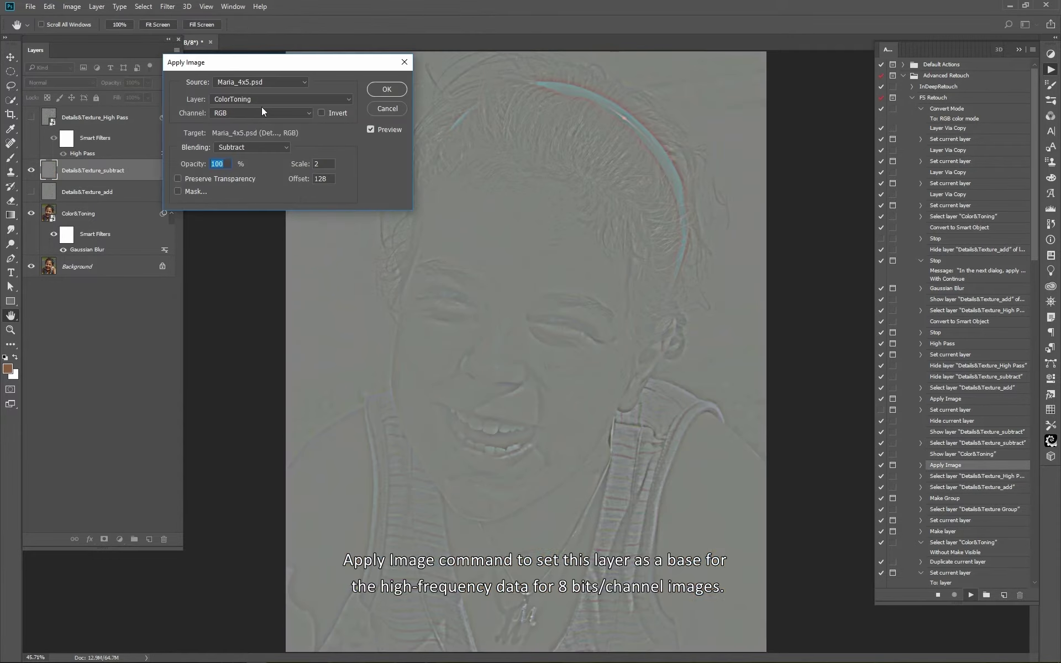
Apply Image from ColorToning to Details&Texture_subtract with Subtract, Scale 2 and Offset 128
click(265, 99)
click(281, 149)
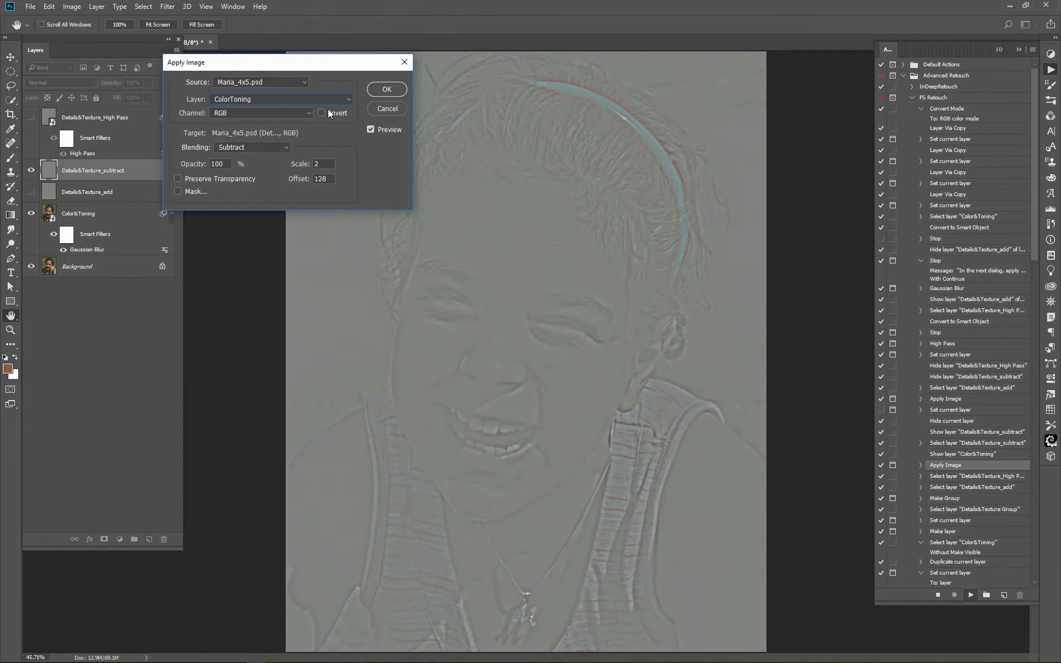
click(283, 148)
click(287, 147)
key(Tab)
key(Tab)
key(Tab)
click(386, 89)
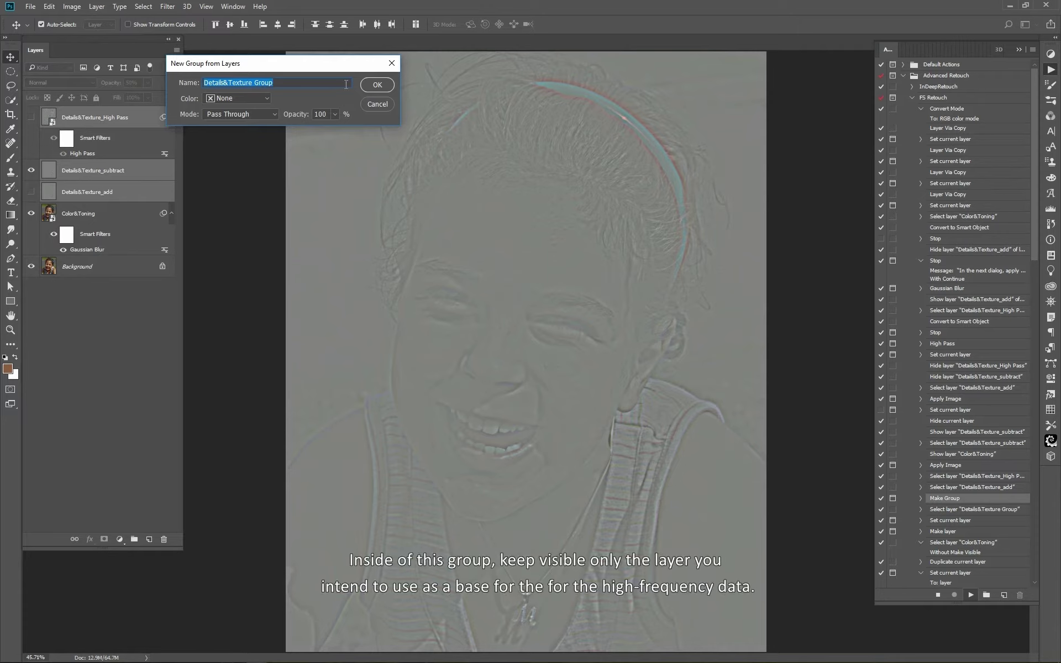
Group the three Details&Texture layers and add the empty Details&Texture Retouch layer
click(376, 85)
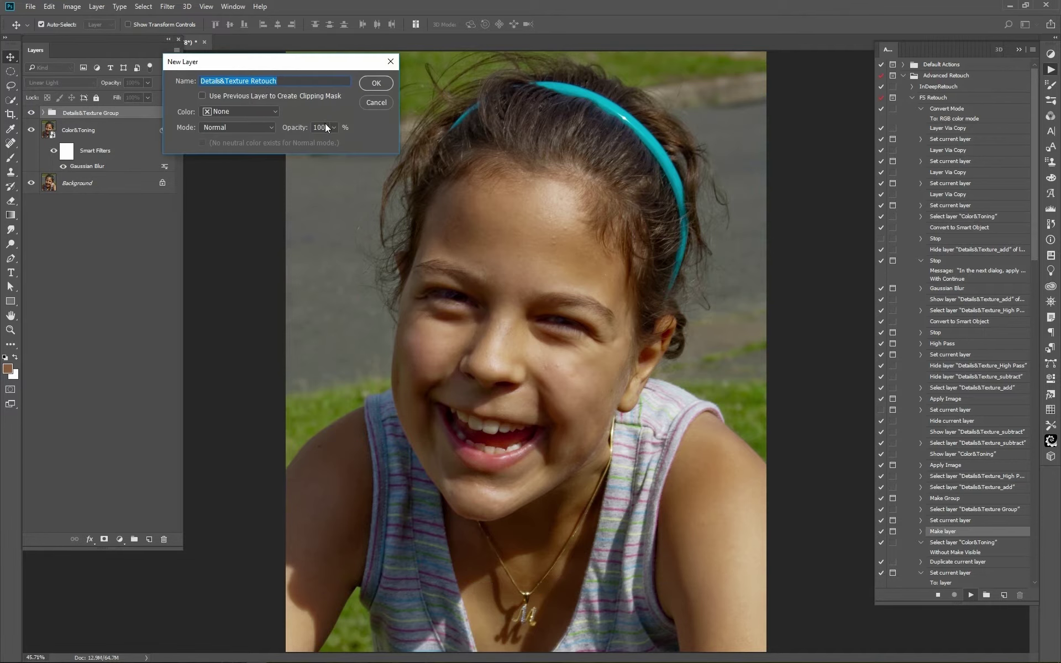
click(379, 85)
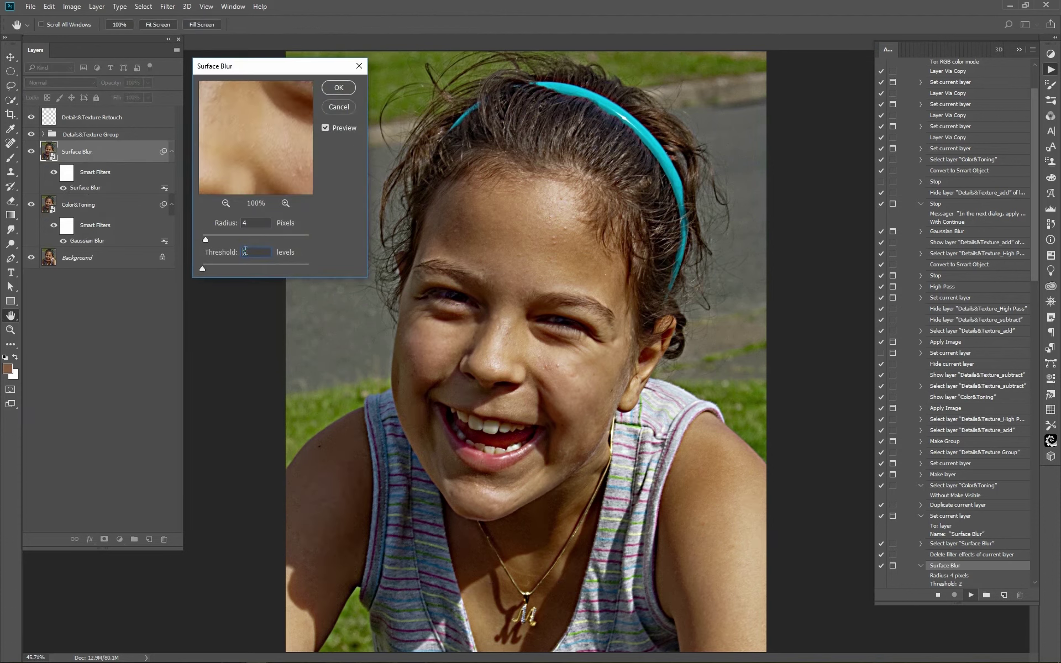
Apply Surface Blur (radius 4, threshold 2), black-mask it, and confirm Color&Toning Retouch, Color&Toning Group and FS Group
click(338, 87)
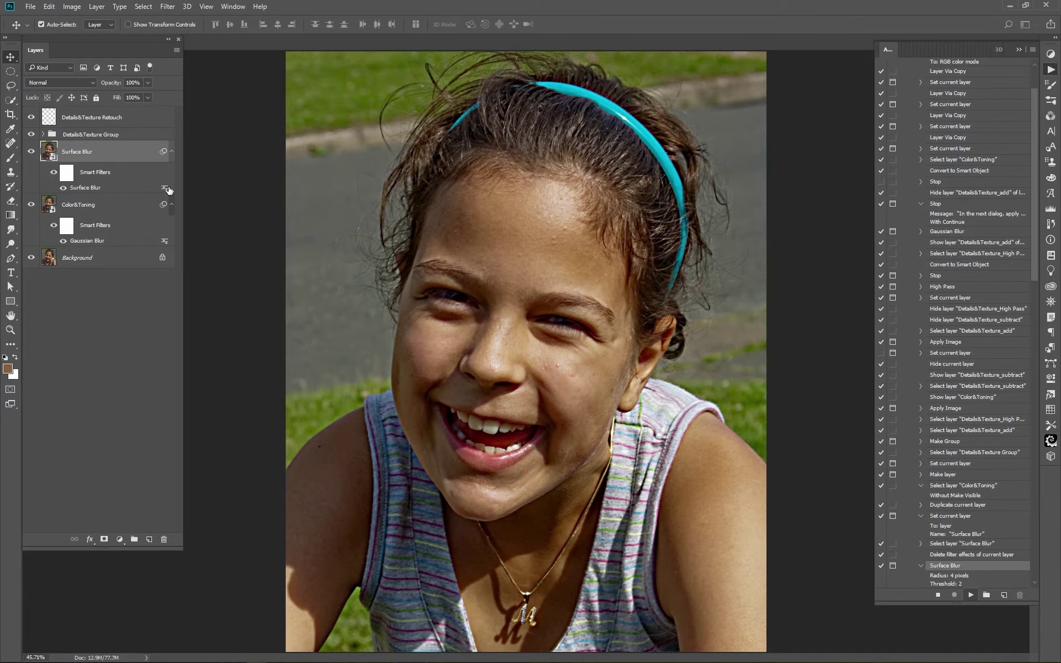
key(ctrl+alt+shift+m)
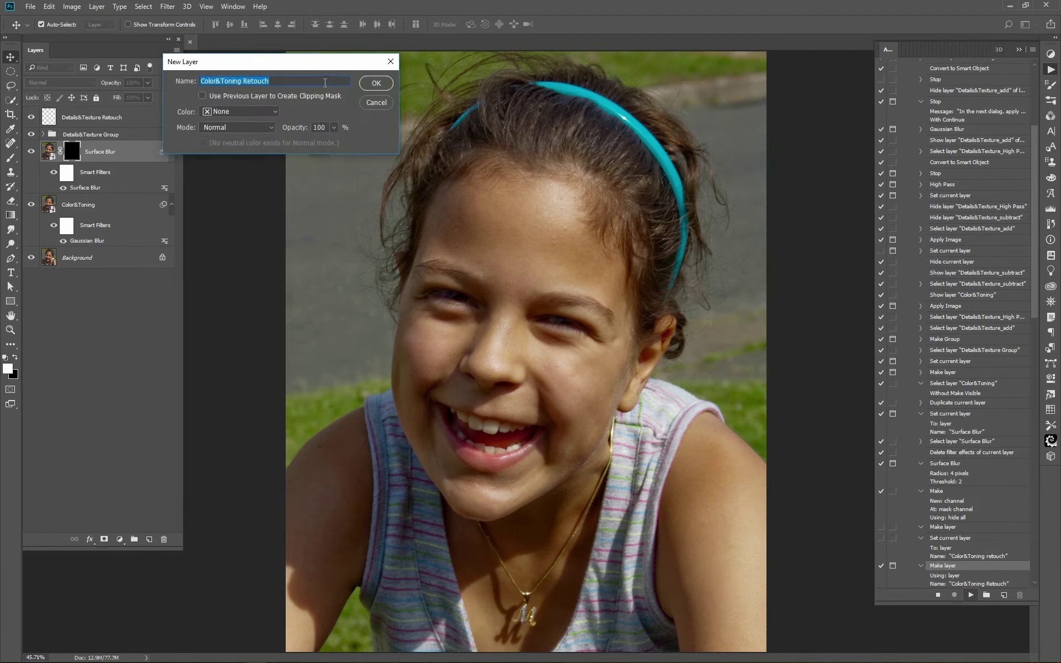
click(375, 84)
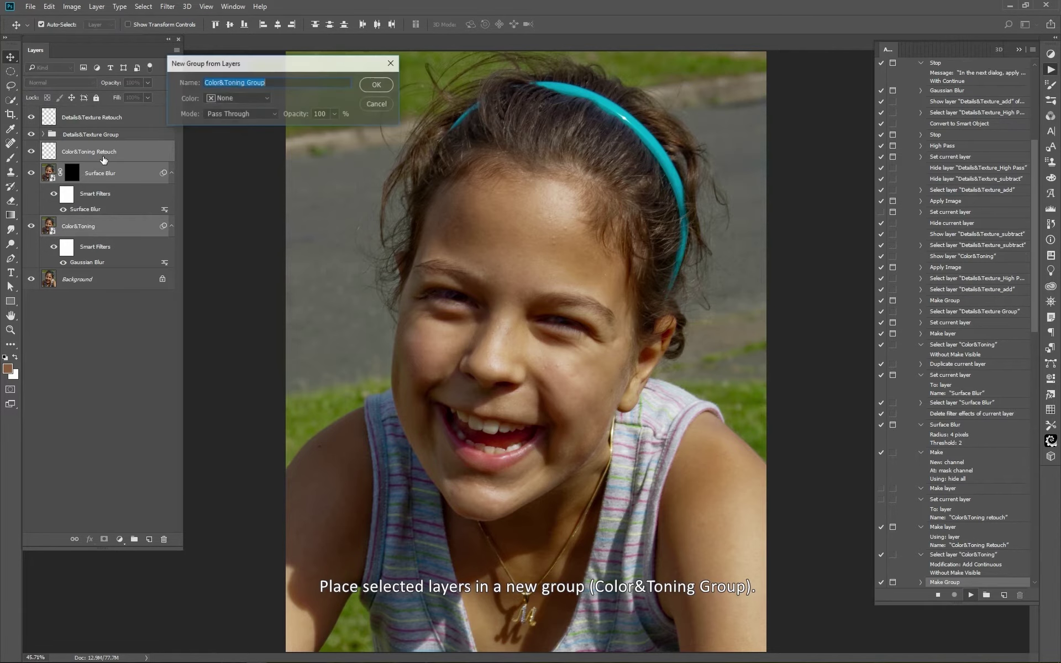
click(377, 86)
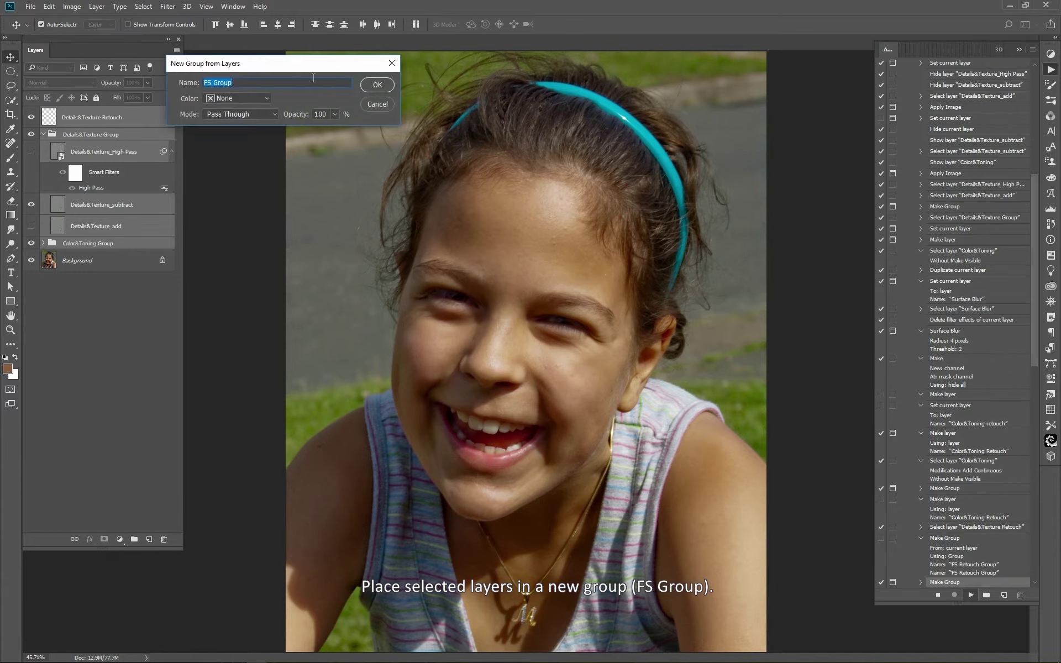
click(378, 85)
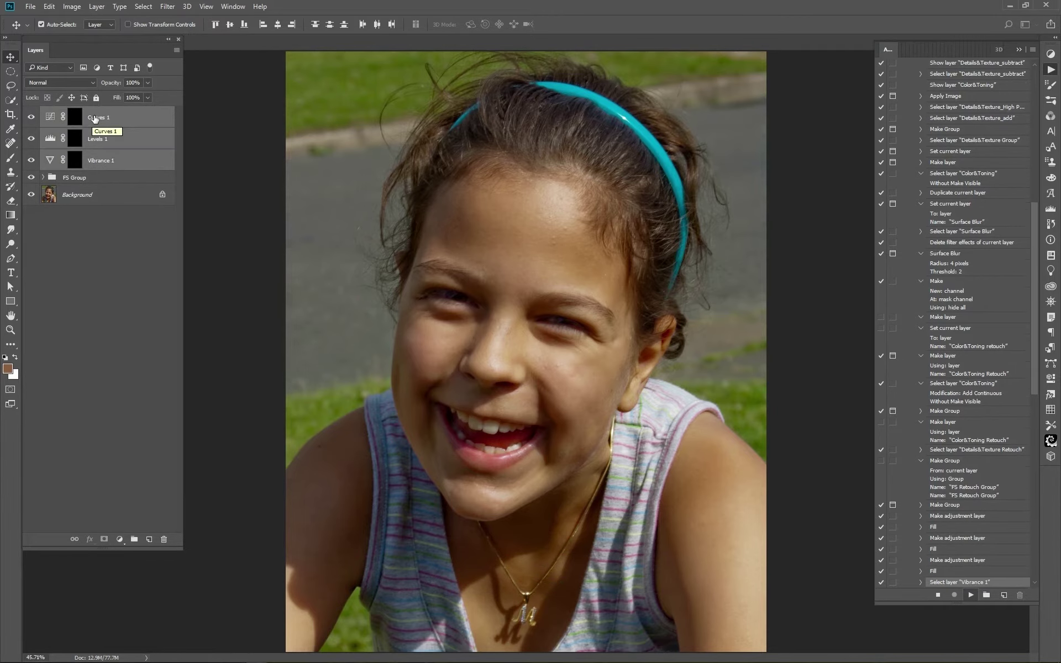
Confirm the Adjustments Group and Retouch Group, stop at the Finished message and collapse Actions
key(Return)
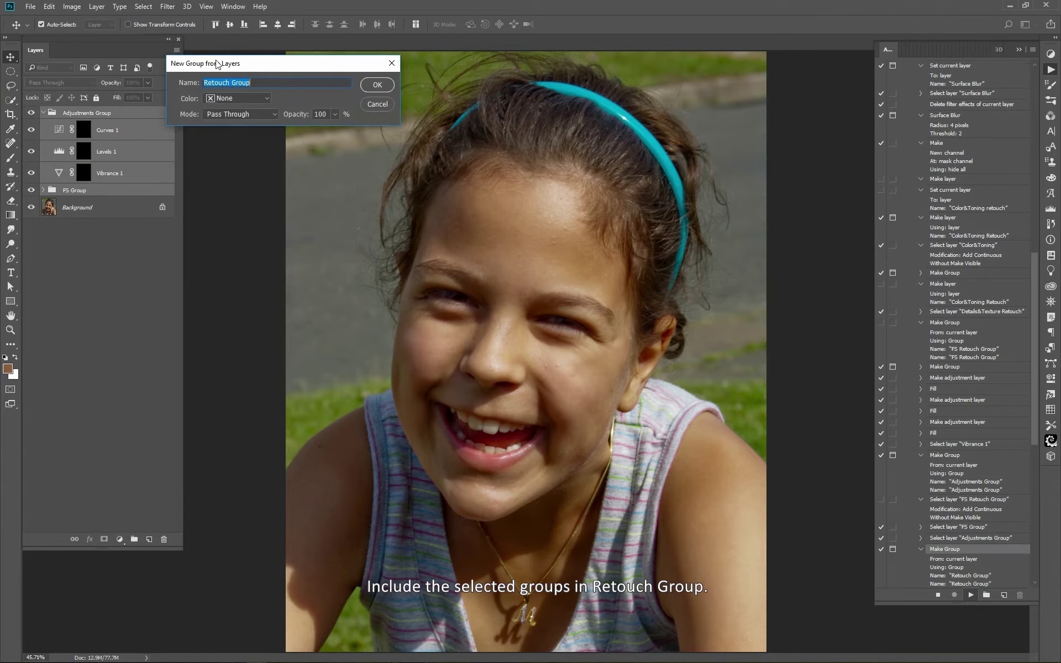
click(390, 84)
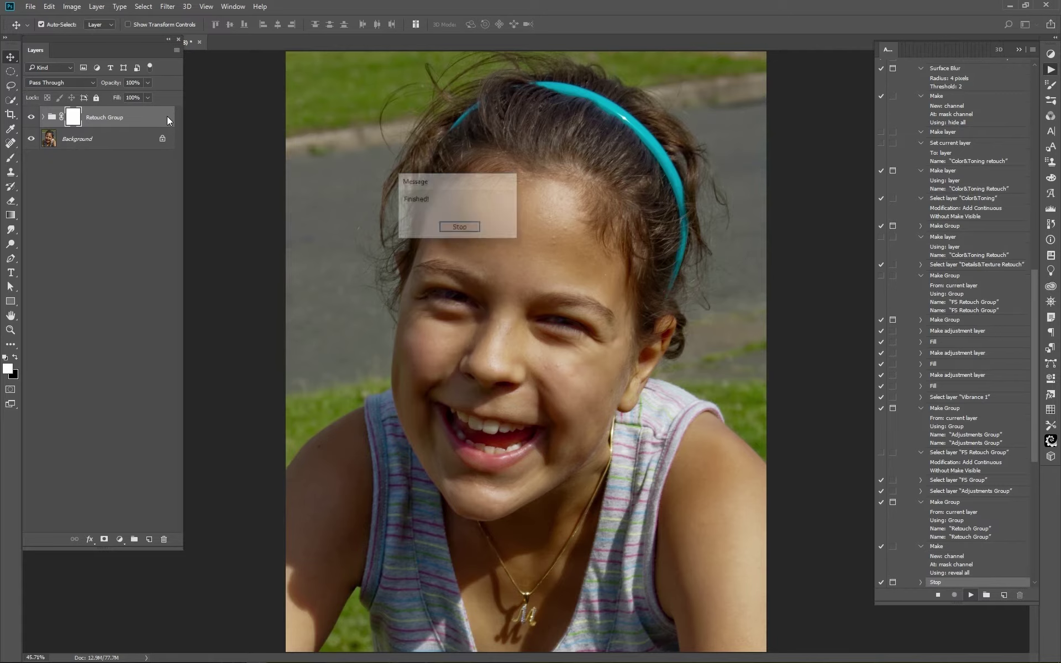
click(466, 228)
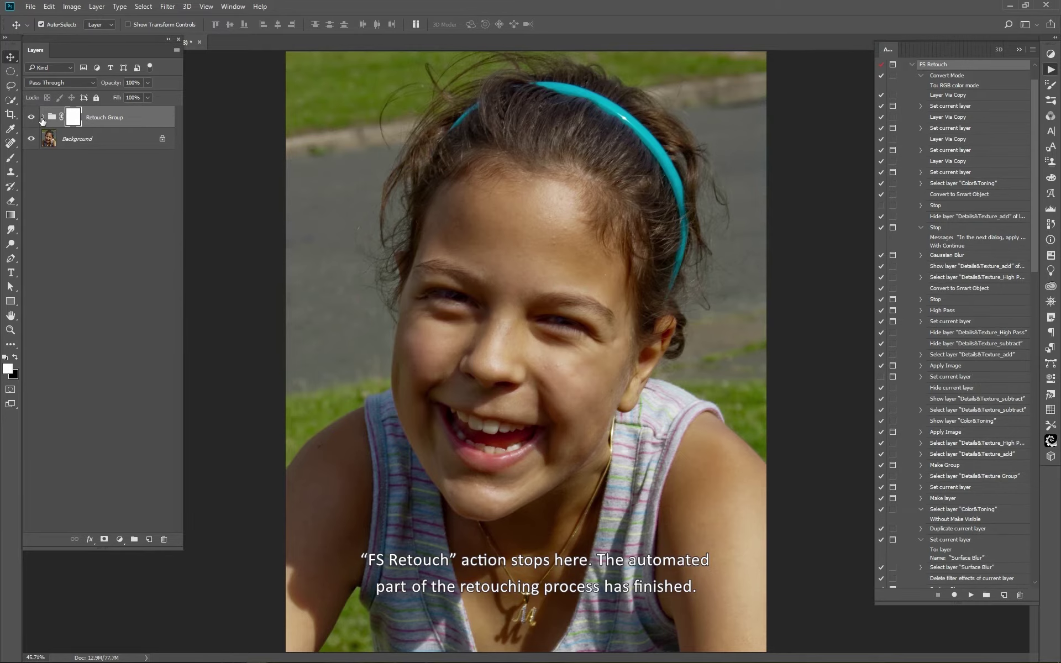
click(1019, 50)
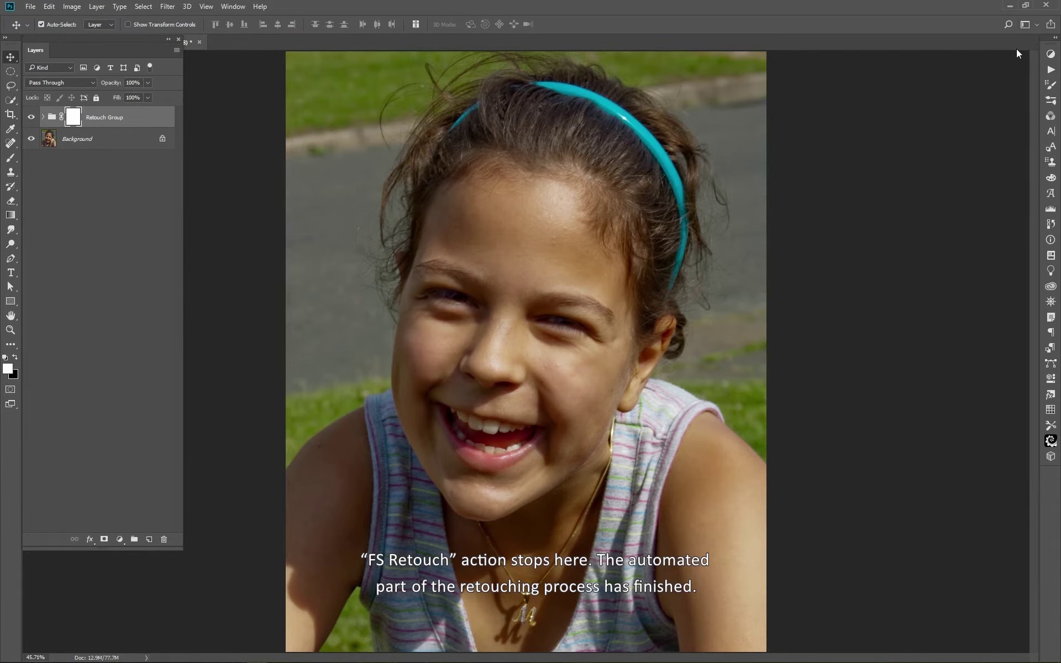
Expand Retouch Group, FS Group and Color&Toning Group, then collapse the Adjustments Group
click(42, 117)
click(51, 213)
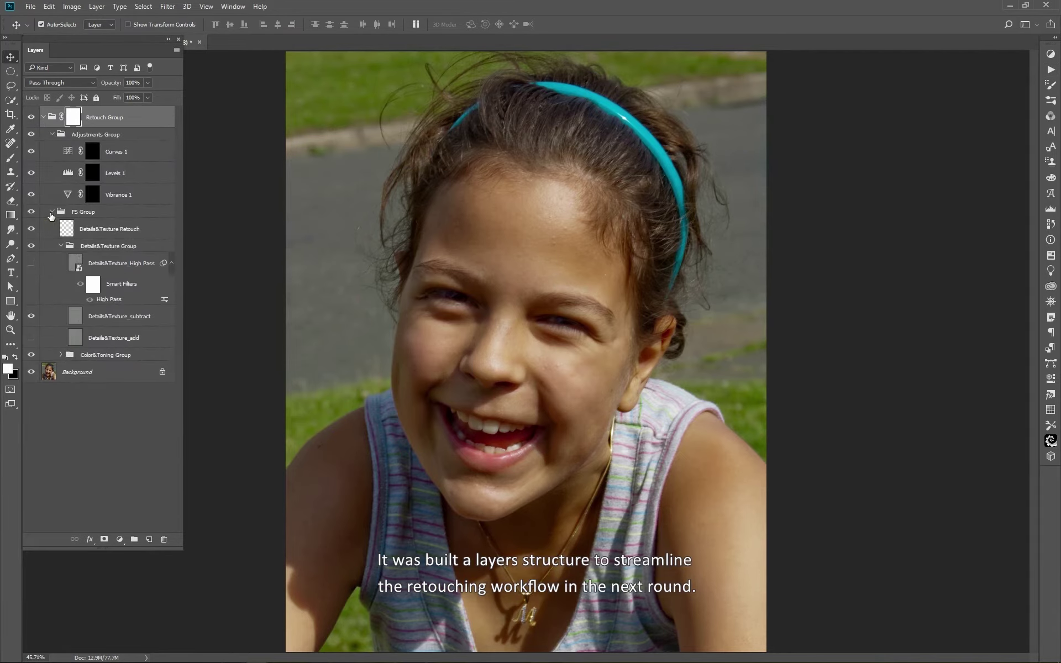
click(60, 354)
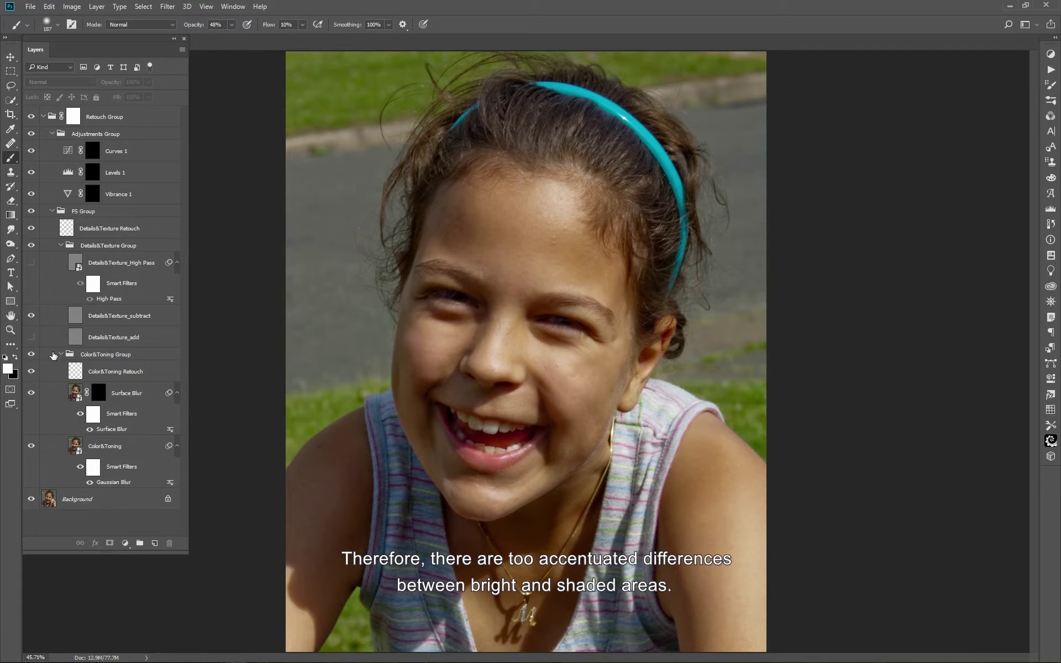
click(55, 356)
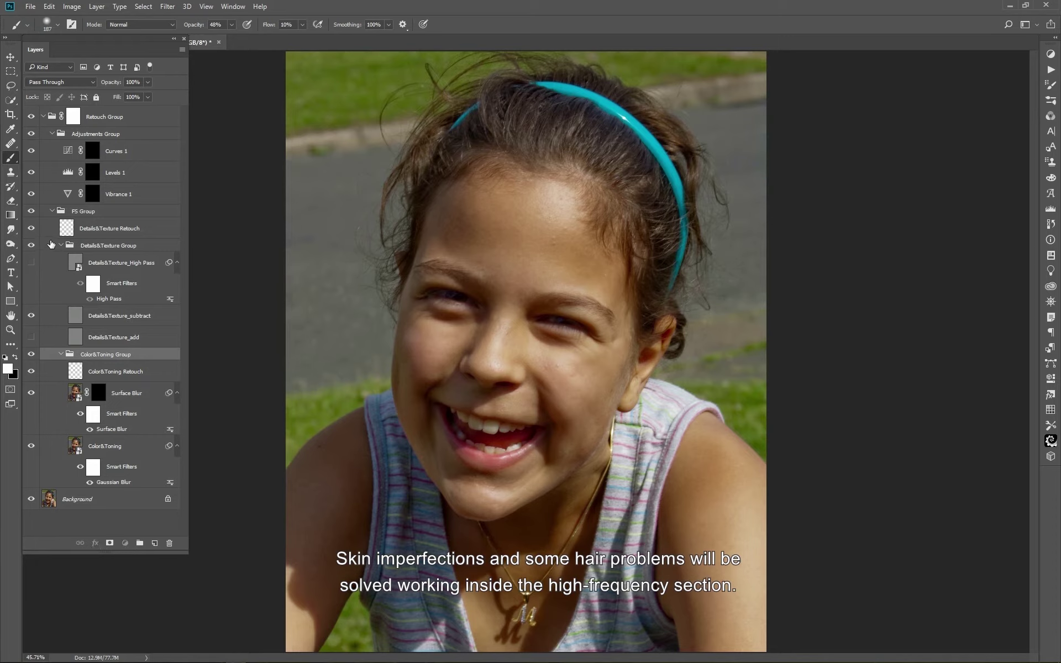
click(51, 244)
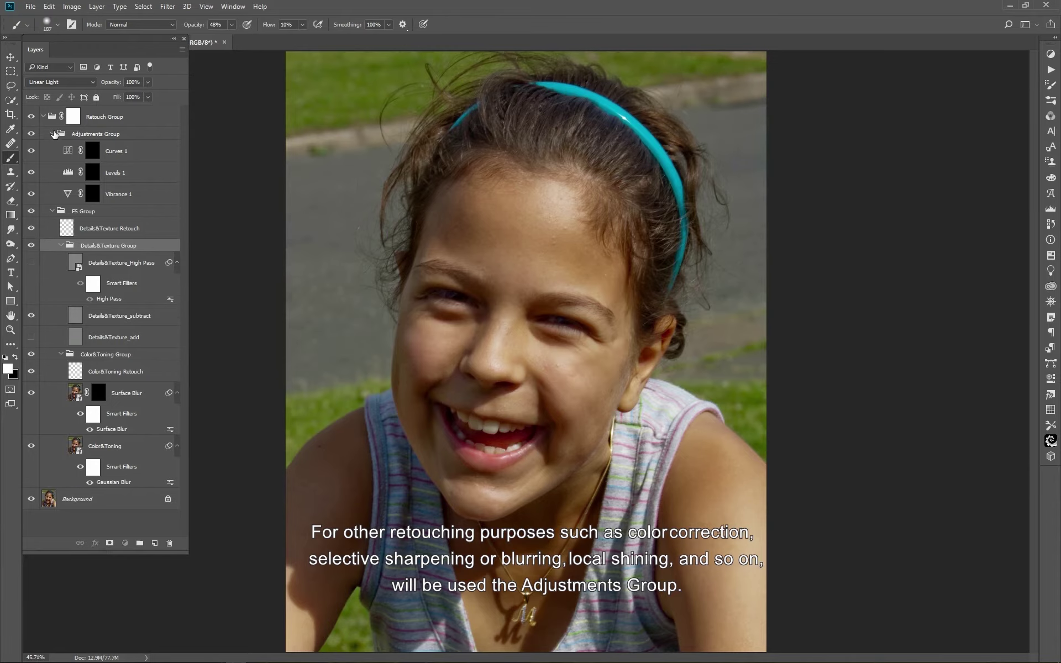
click(53, 133)
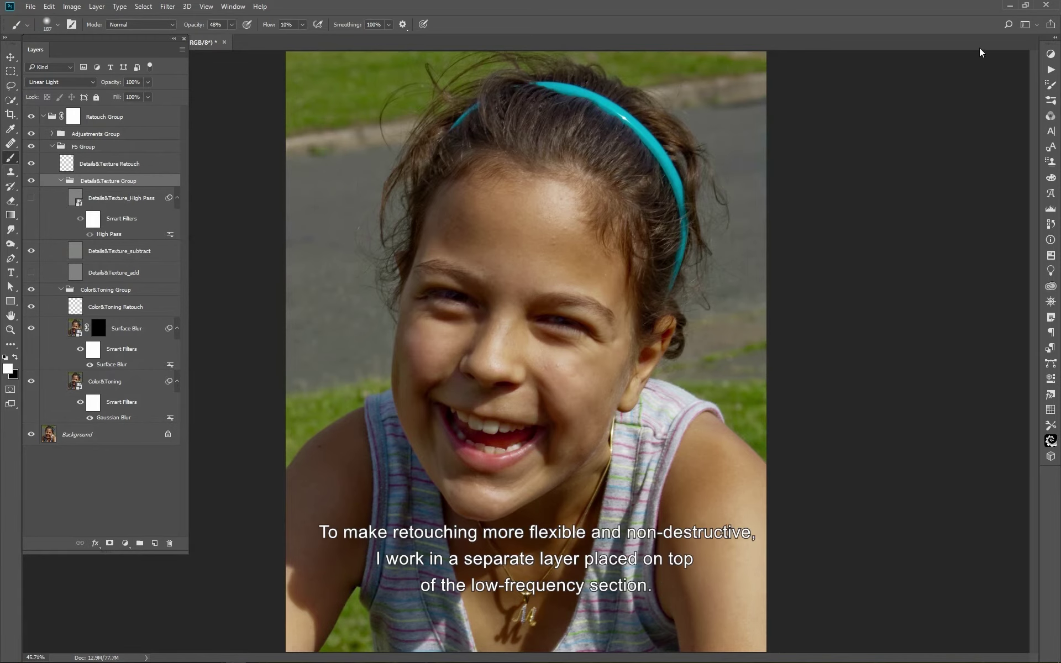
Select the Color&Toning Retouch layer and enlarge the soft brush to about 220 px
click(105, 309)
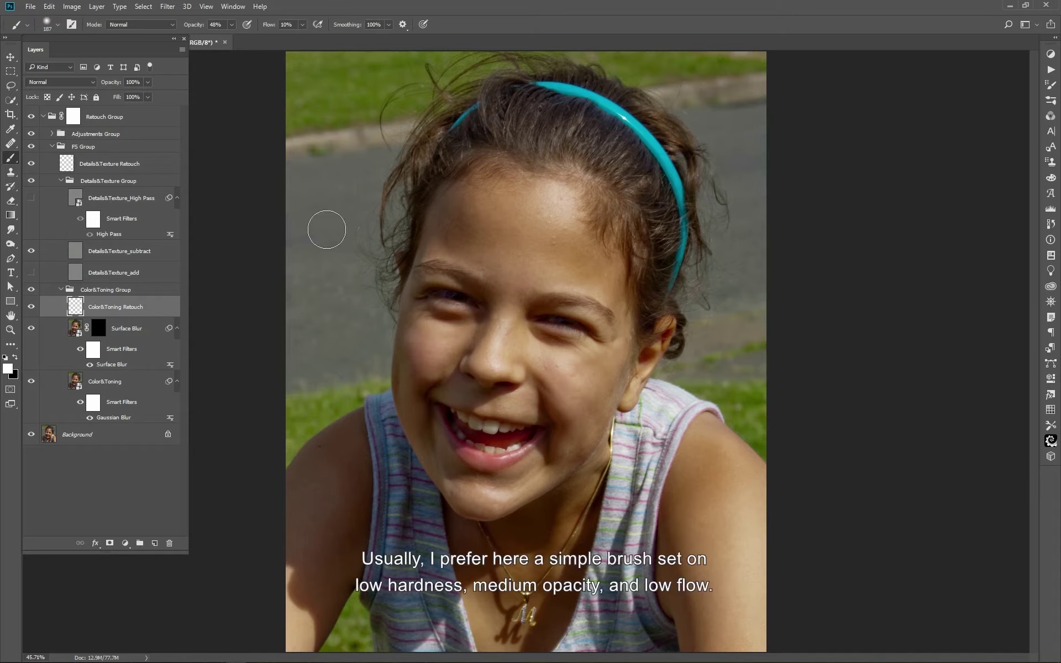
drag(326, 229, 333, 229)
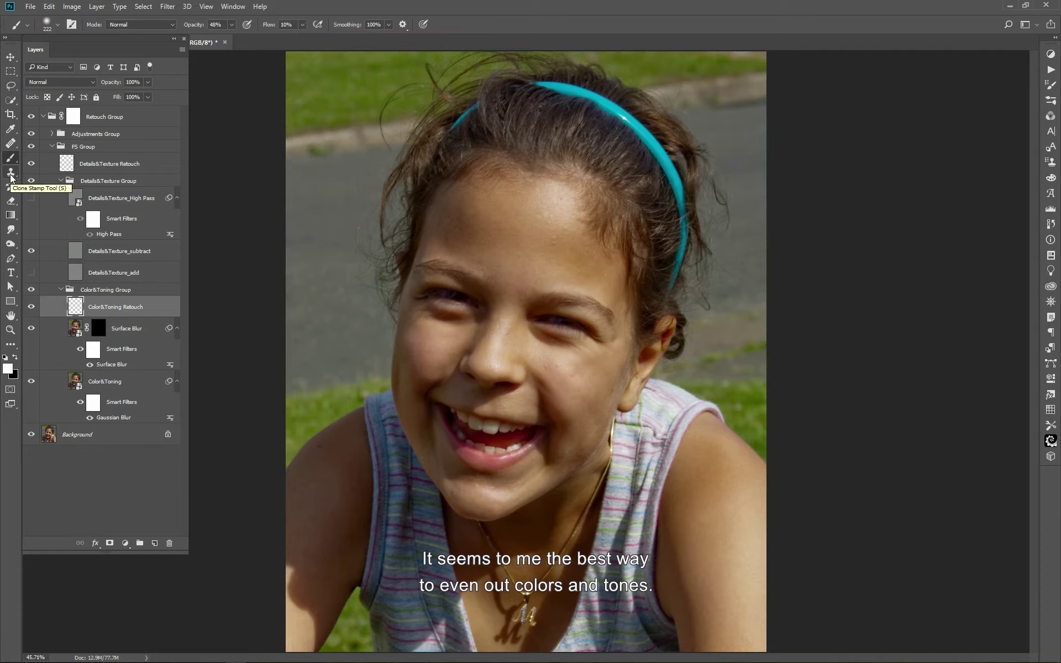
Enlarge the Healing Brush to about 182 px, compare the Clone Stamp, then switch to Move
click(14, 146)
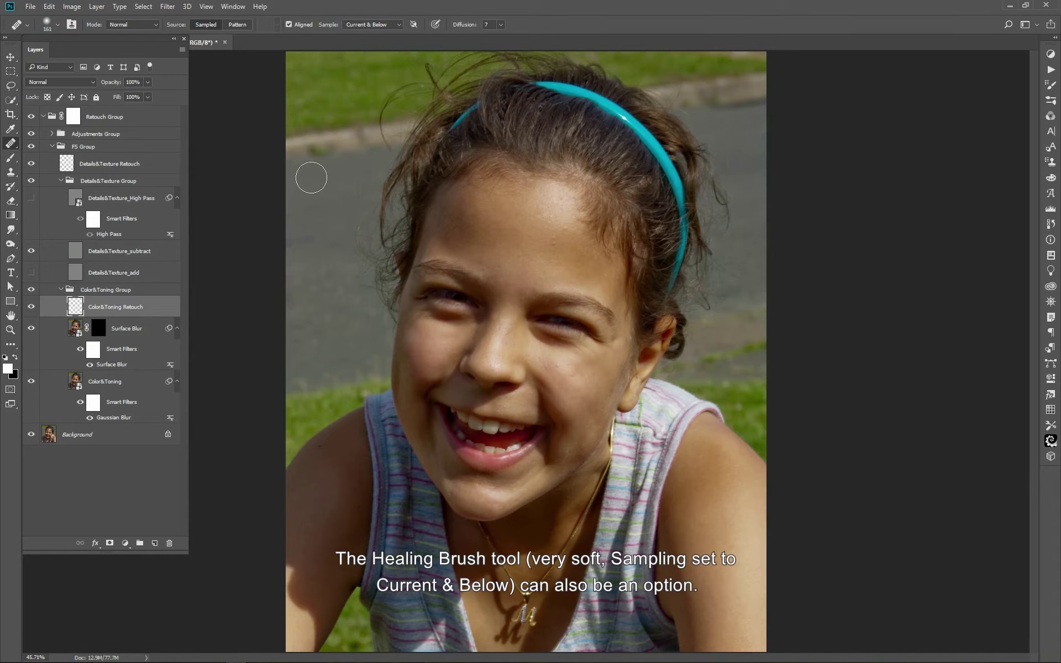
alt+click(312, 181)
alt+right_click(310, 178)
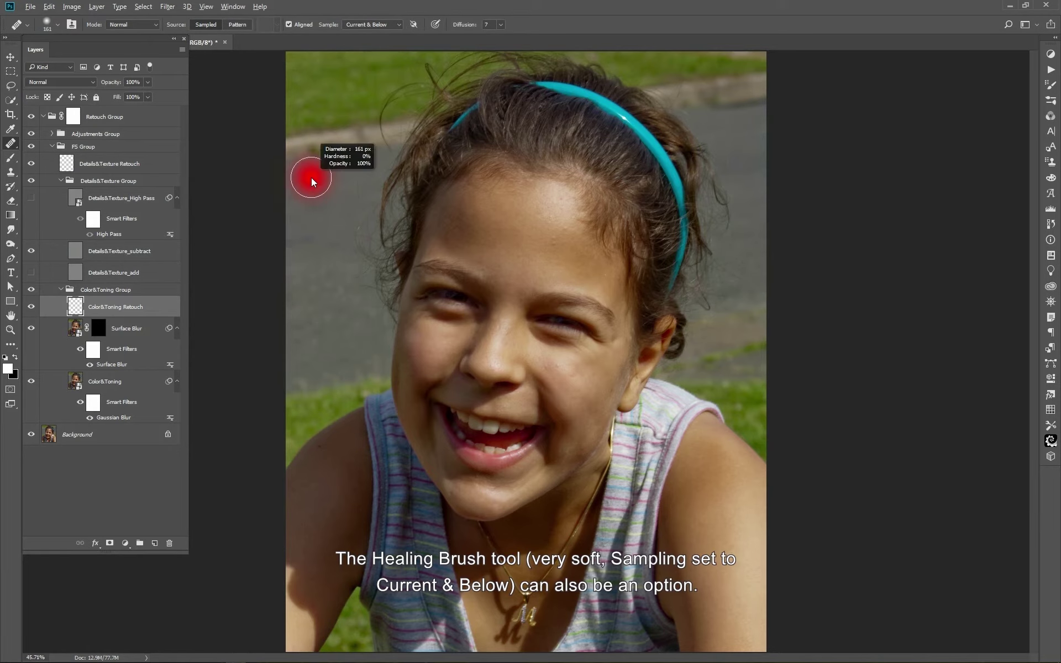
drag(310, 177, 314, 178)
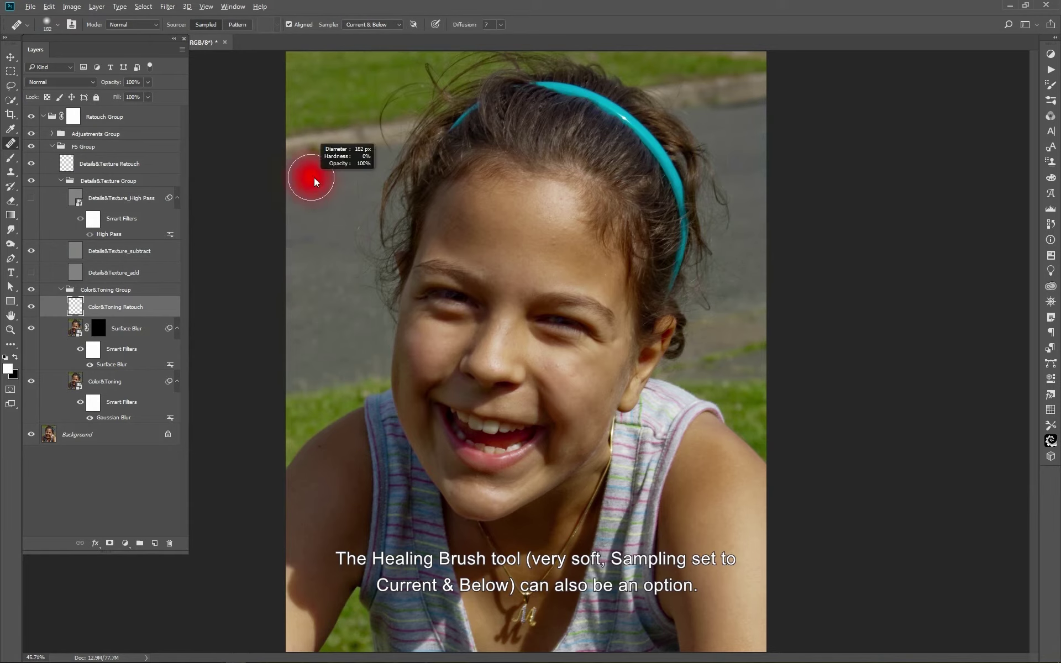
click(10, 174)
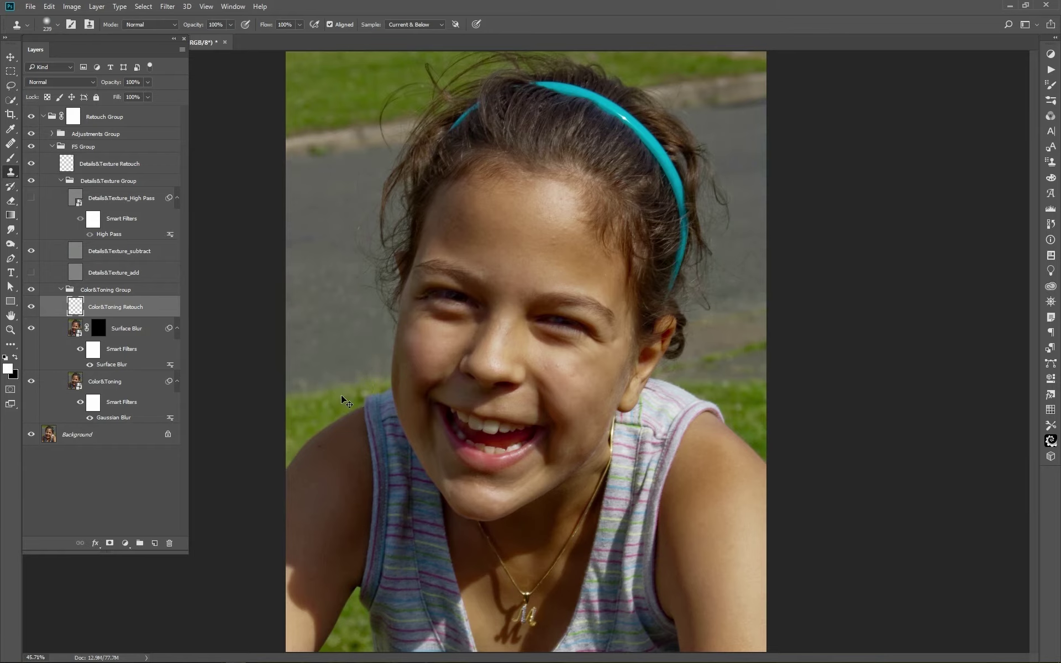
key(v)
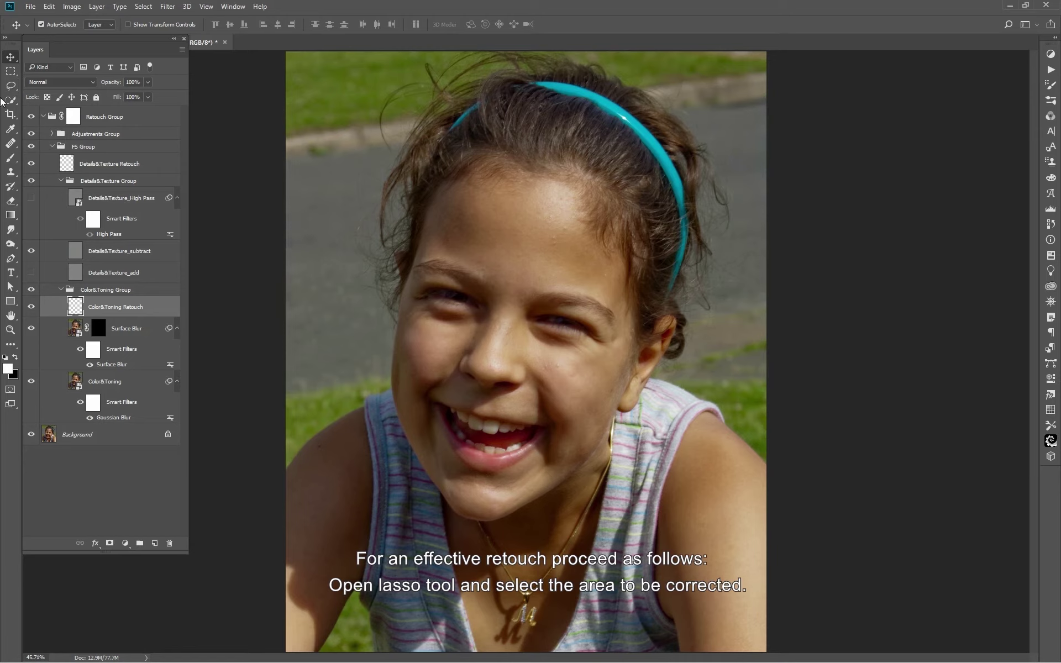
Lasso the left under-eye shadow with a 16 px feather and set Lasso feather to 16px
click(11, 85)
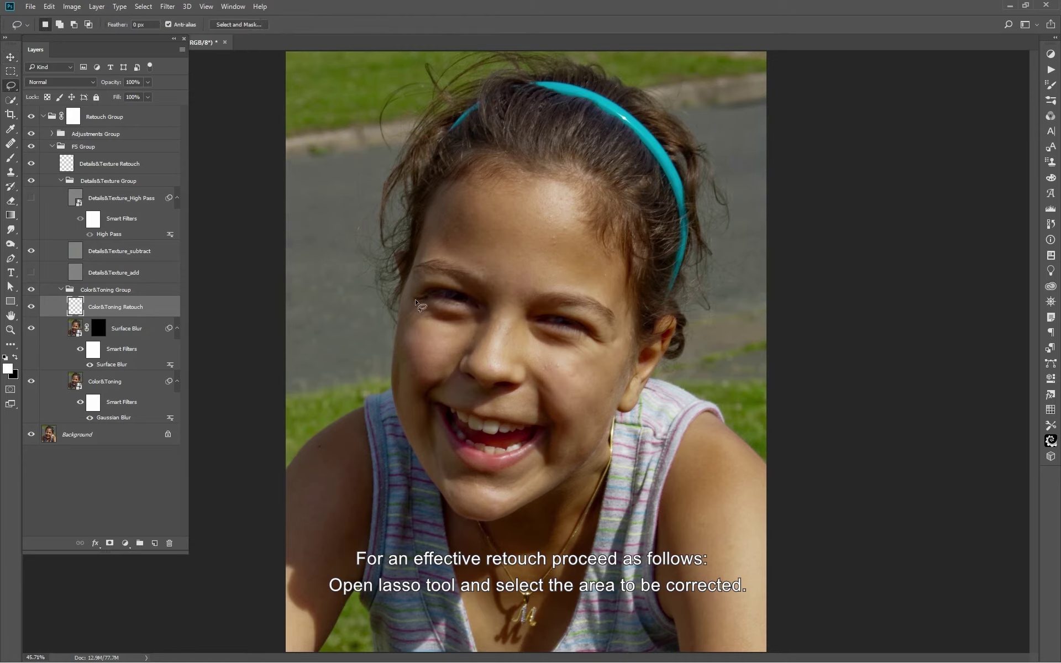
mouse_move(413, 301)
mouse_down()
mouse_move(434, 325)
mouse_move(475, 328)
mouse_move(485, 315)
mouse_move(412, 293)
mouse_move(413, 307)
mouse_up()
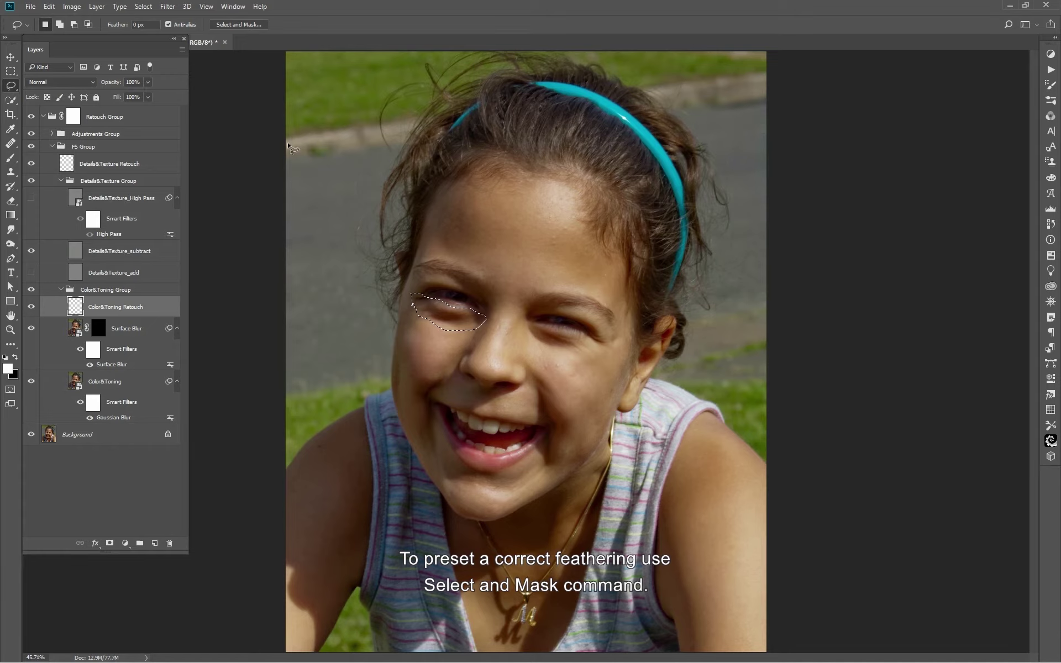
click(241, 25)
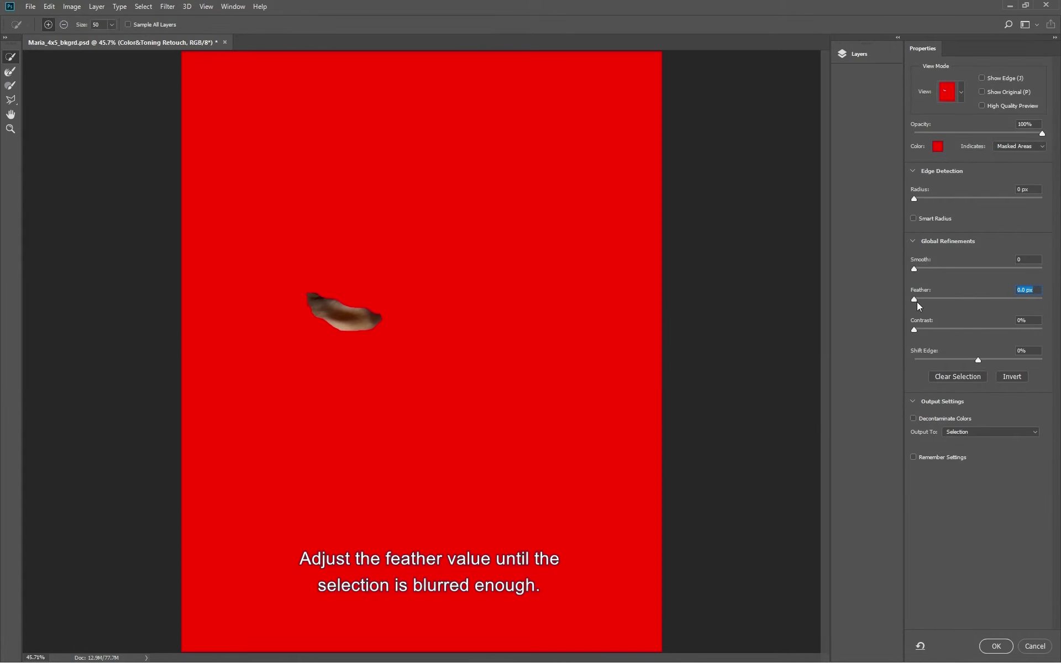
drag(920, 299, 969, 307)
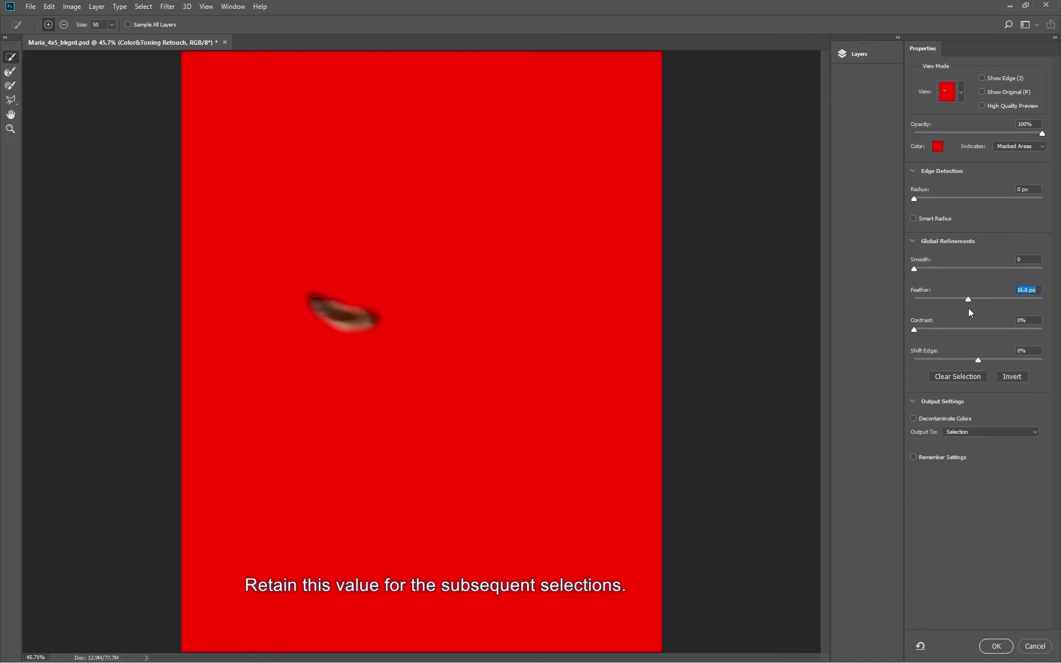
click(1000, 649)
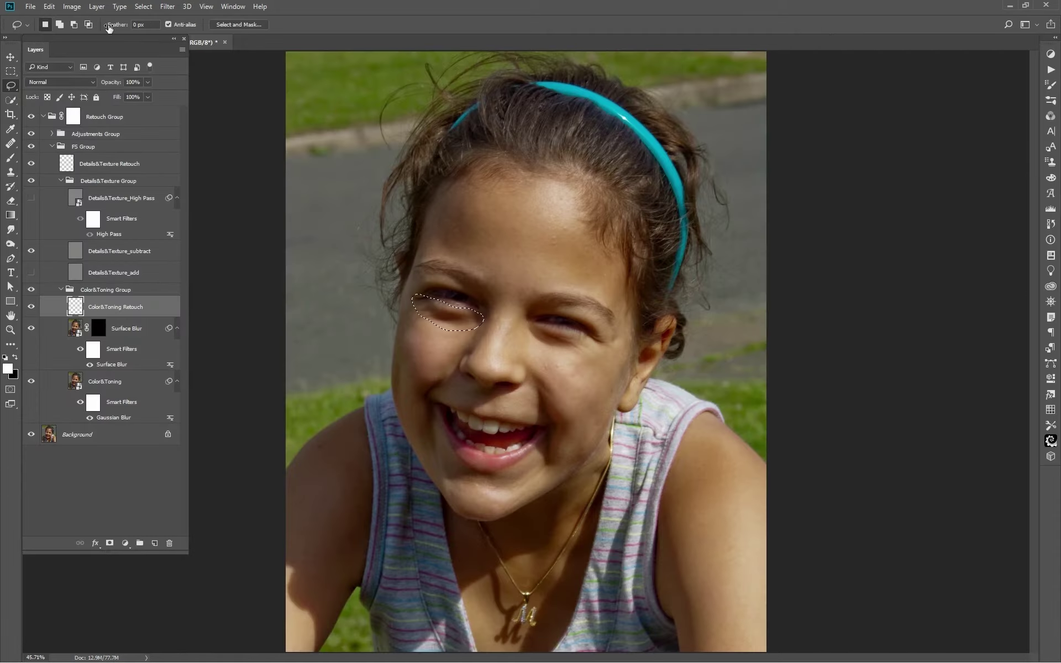
click(137, 25)
text(16px)
Paint sampled skin tone into the under-eye selection at about 51% opacity and 9% flow
click(11, 161)
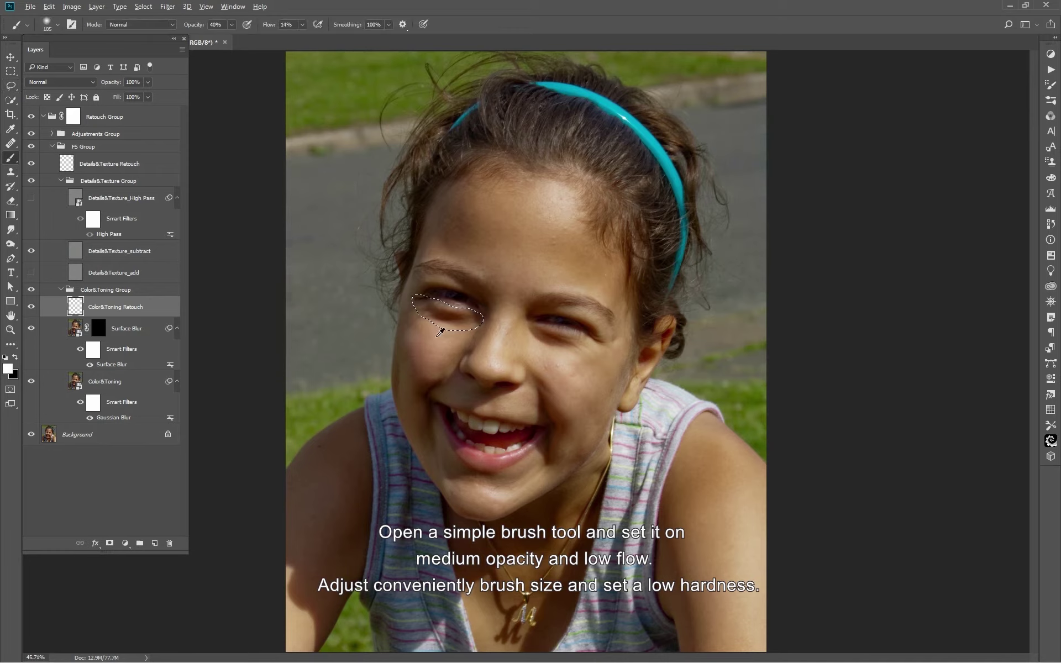
alt+click(464, 334)
drag(466, 318, 466, 319)
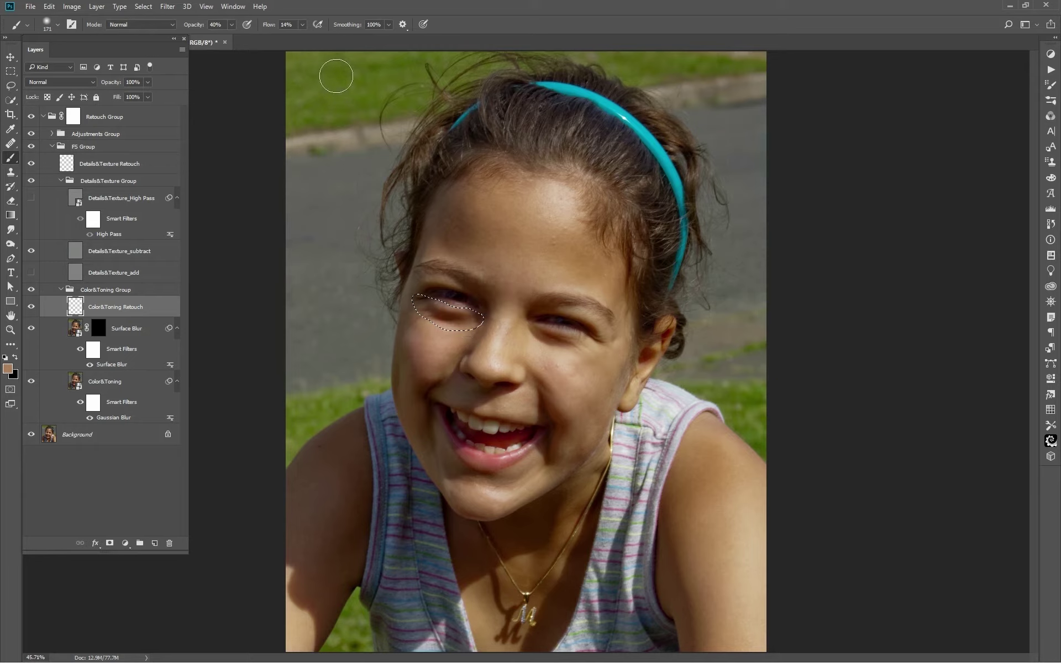
click(302, 24)
click(232, 25)
drag(232, 37, 233, 38)
alt+click(464, 339)
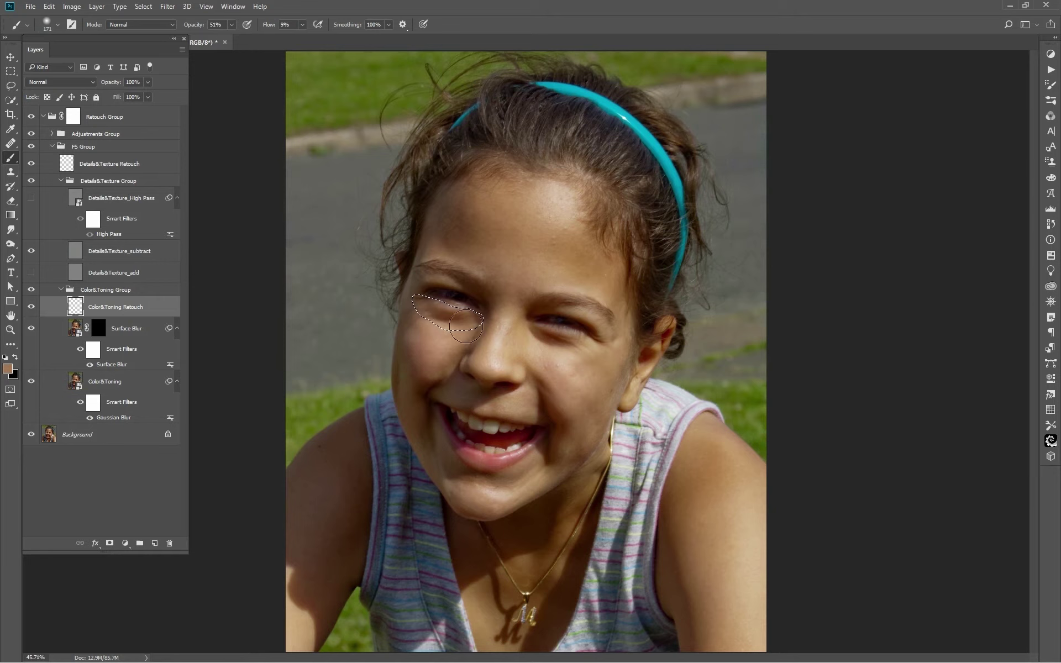
click(168, 6)
mouse_move(191, 141)
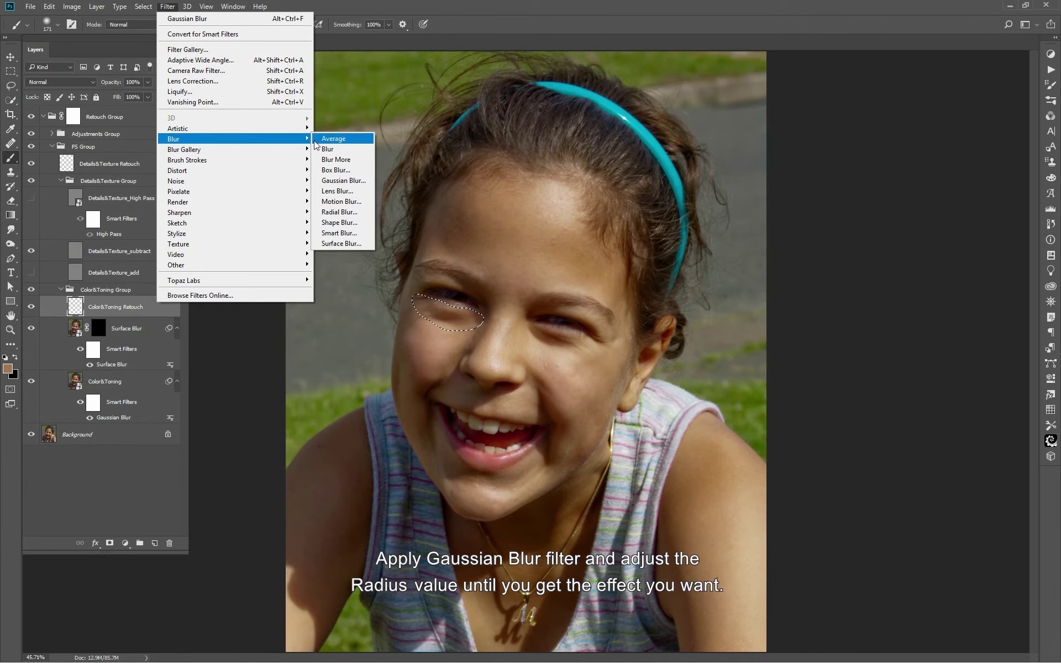
Soften the under-eye paint with a Gaussian Blur of about 8.2 px, then deselect
click(341, 180)
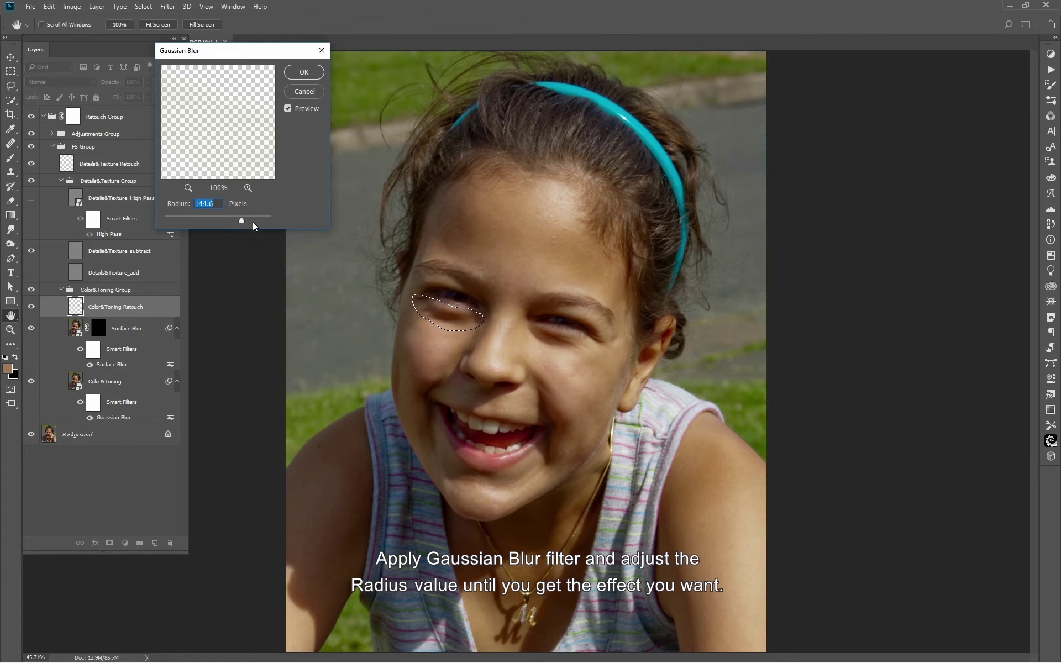
drag(244, 217, 213, 218)
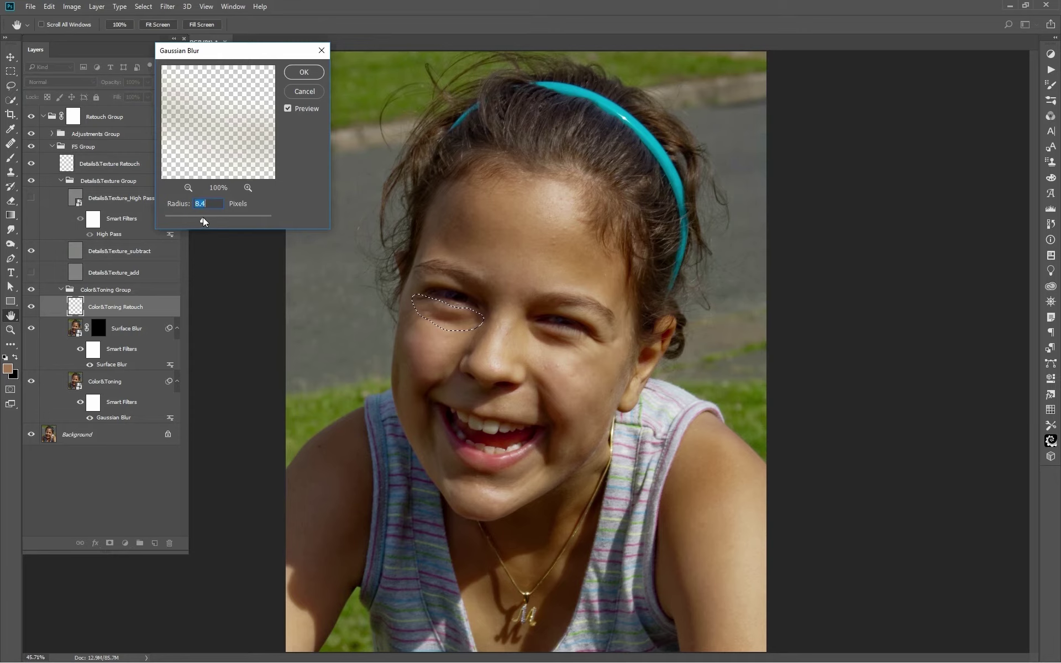
drag(203, 218, 203, 220)
click(304, 72)
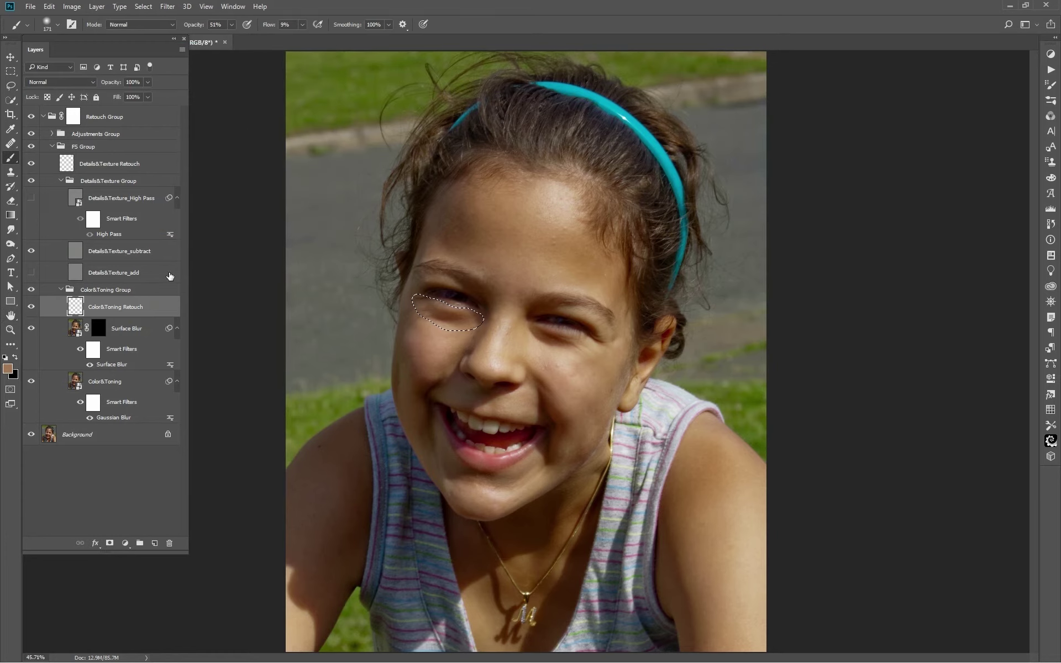
key(ctrl+d)
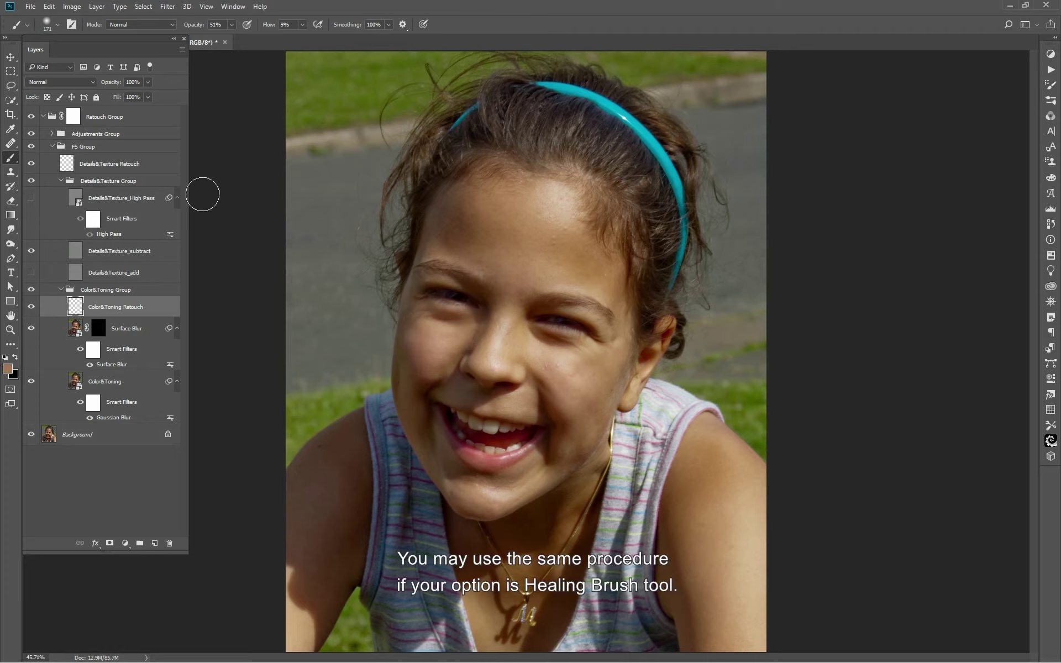
Set the Healing Brush to Current & Below with Diffusion 7, then lasso a forehead patch
click(10, 85)
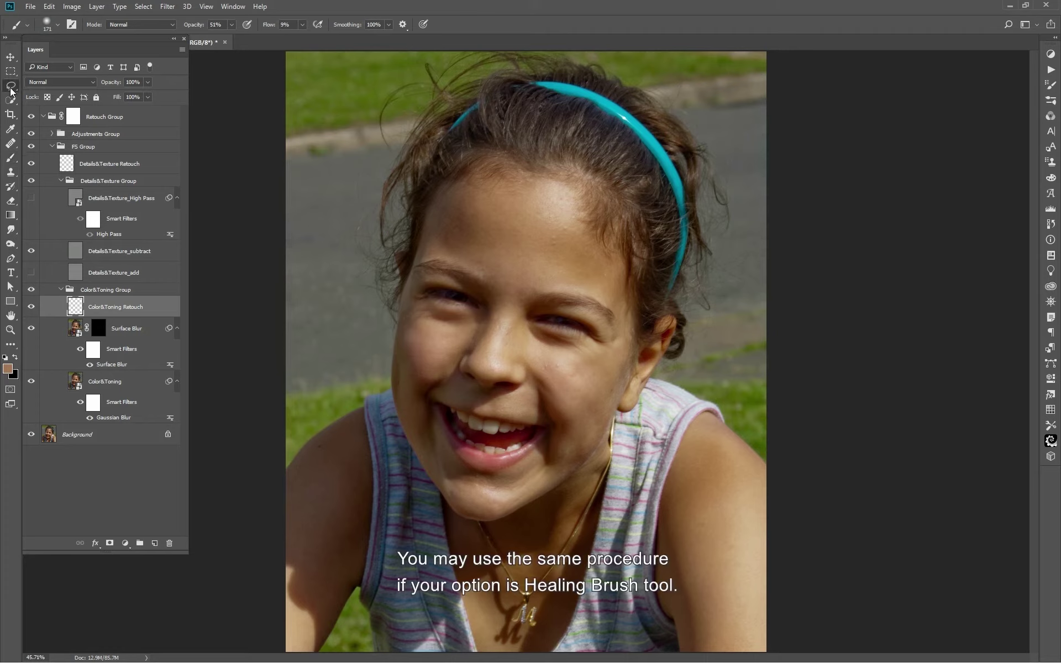
click(10, 144)
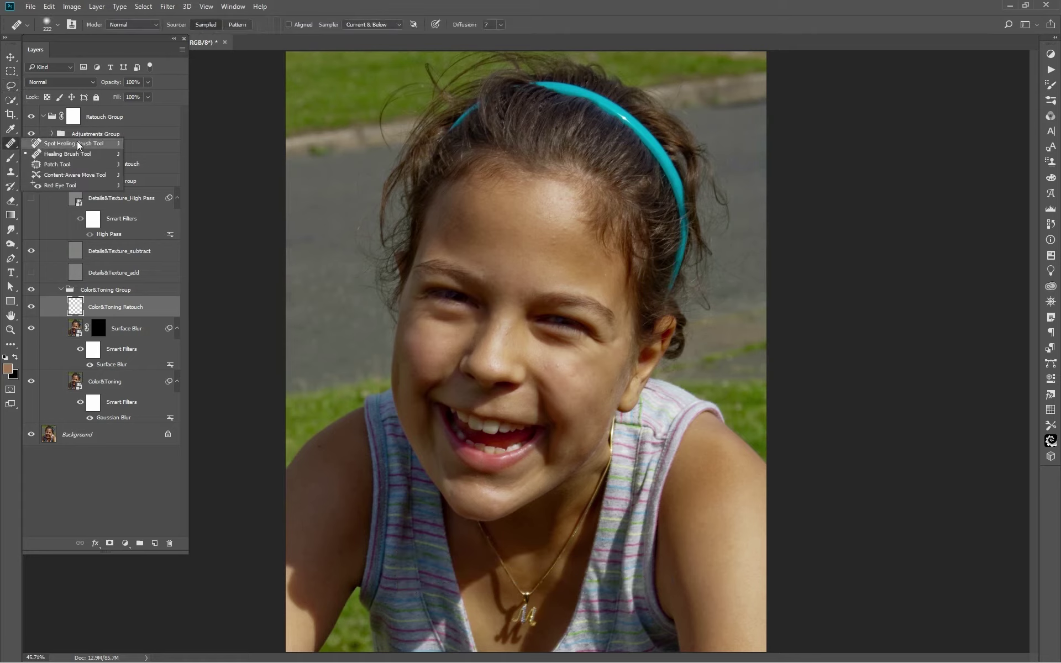
click(69, 153)
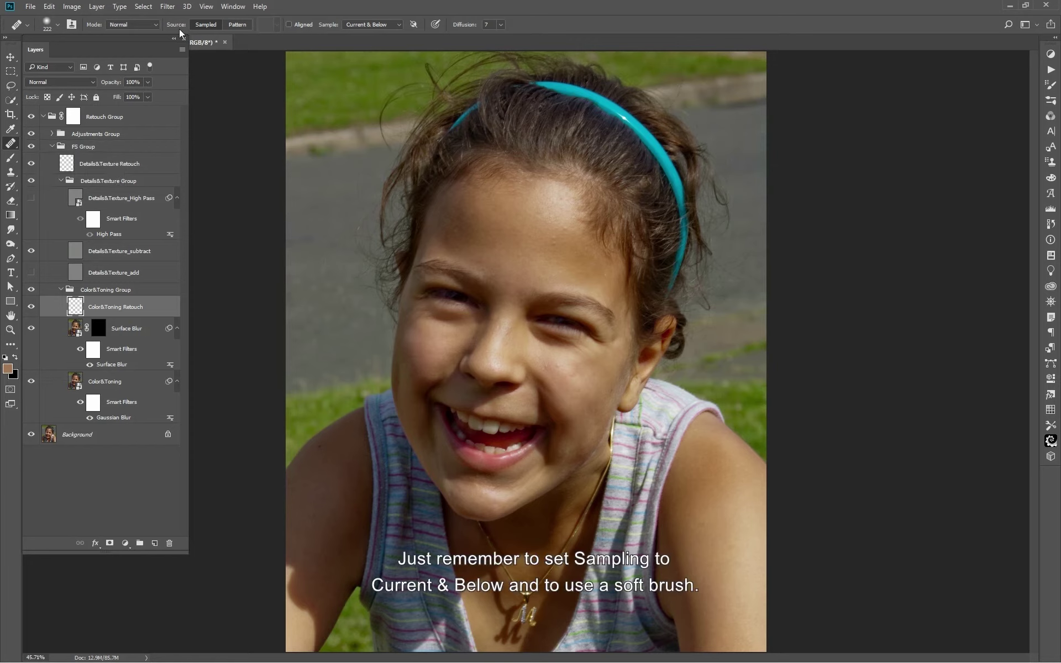
click(499, 26)
drag(488, 38, 496, 38)
click(501, 25)
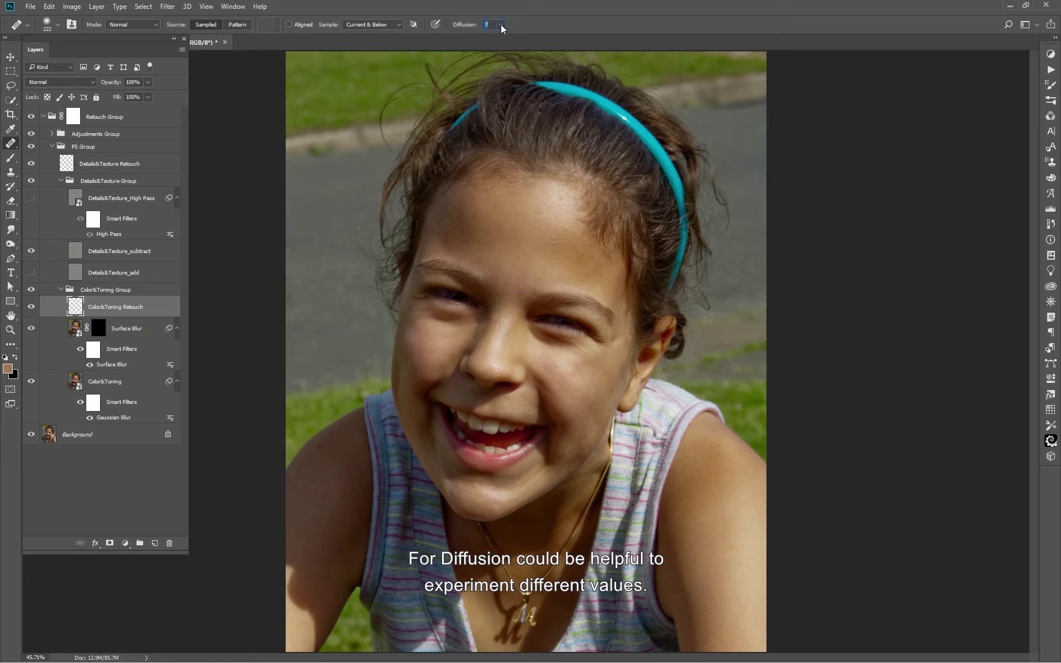
key(l)
mouse_move(524, 206)
mouse_down()
mouse_move(579, 234)
mouse_move(581, 183)
mouse_move(525, 209)
mouse_up()
Heal the selected forehead patch with a smaller brush and soften it with Gaussian Blur
key(j)
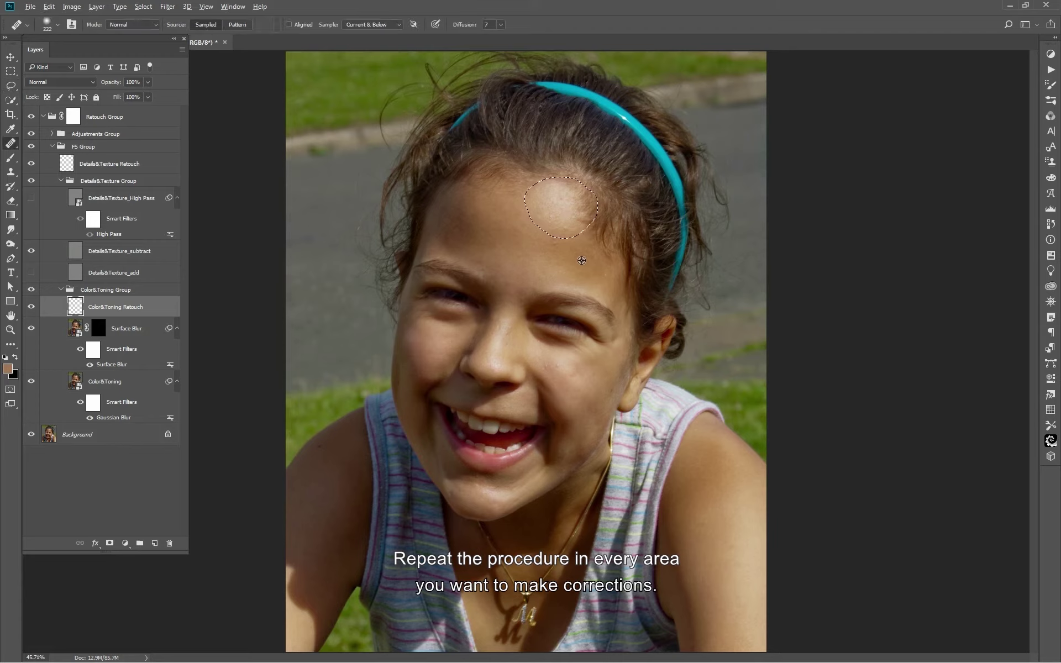
alt+right_click(574, 256)
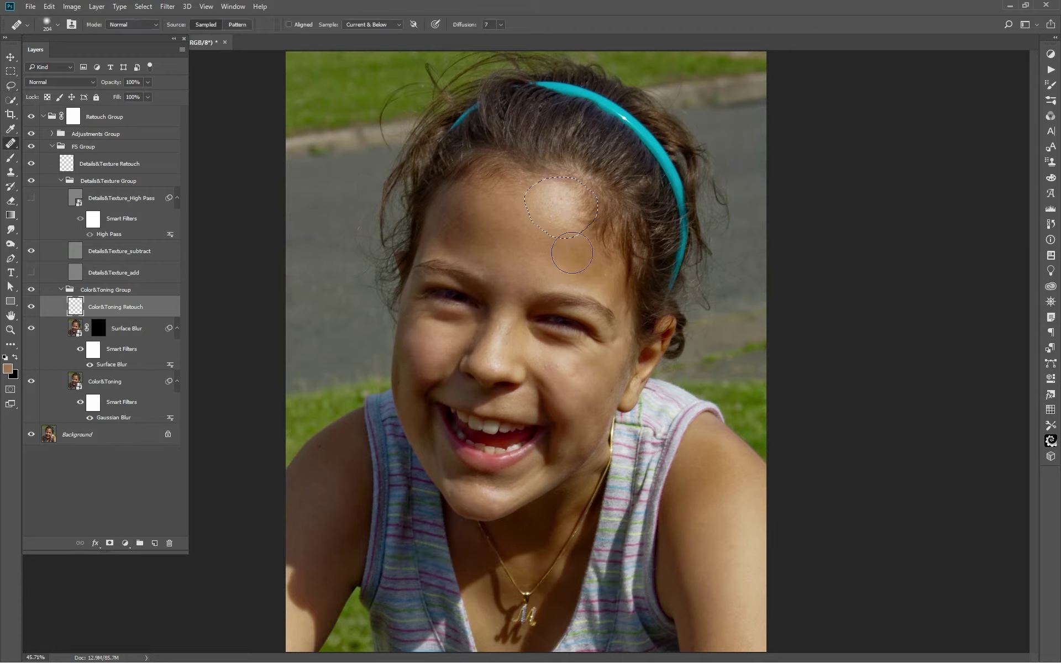
mouse_move(572, 245)
mouse_down()
mouse_move(549, 202)
mouse_move(562, 276)
mouse_up()
mouse_move(555, 224)
mouse_down()
mouse_move(566, 213)
mouse_move(556, 201)
mouse_move(552, 219)
mouse_up()
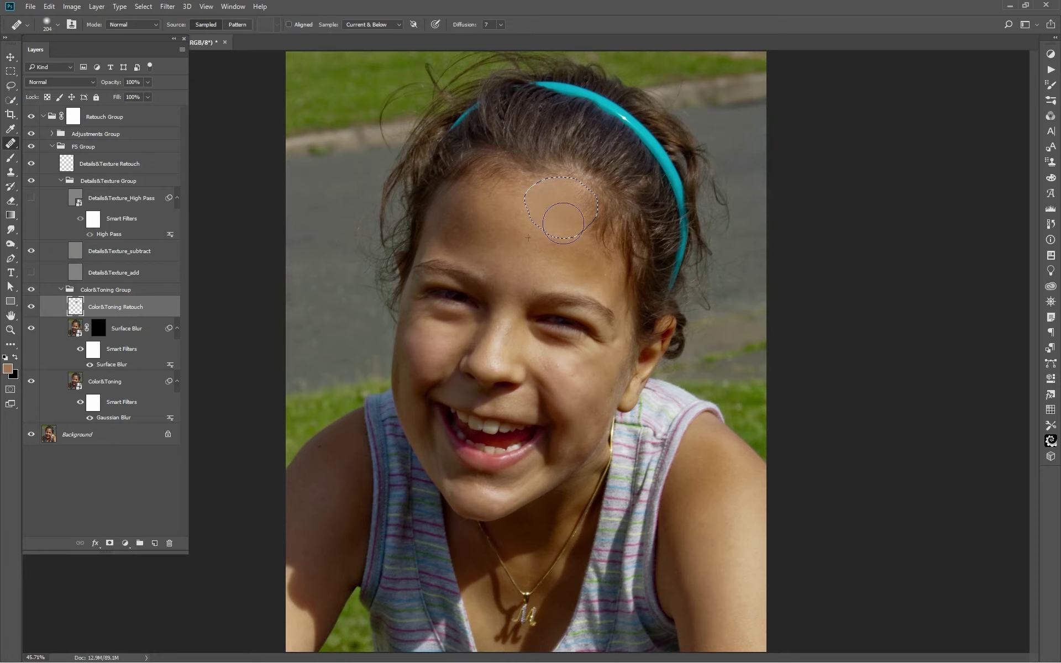
click(168, 6)
mouse_move(313, 140)
click(343, 180)
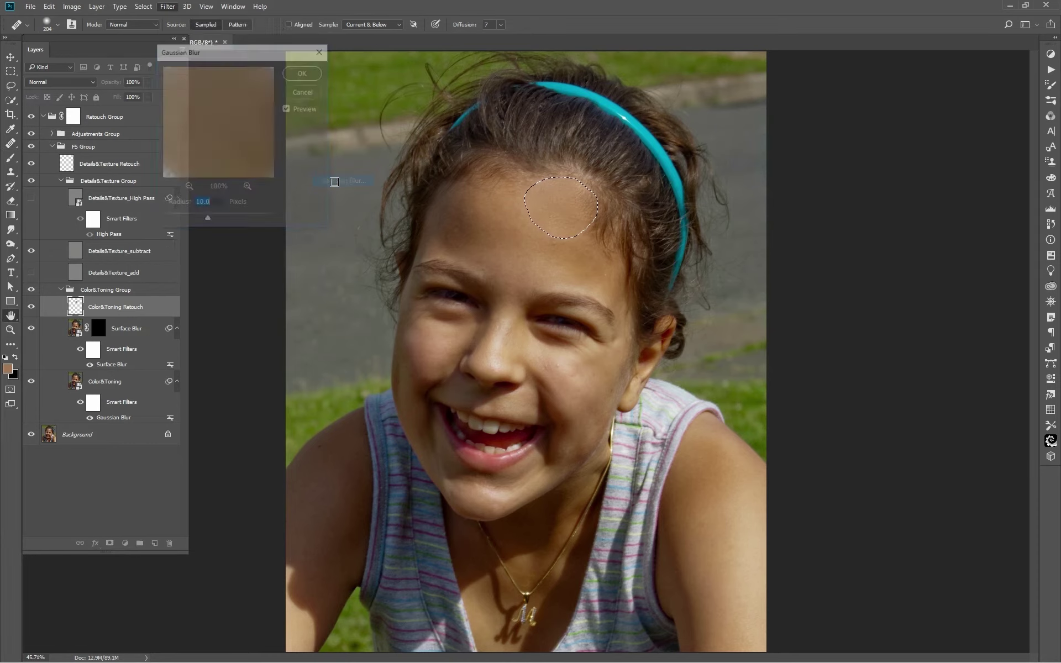
drag(215, 224, 220, 227)
key(Return)
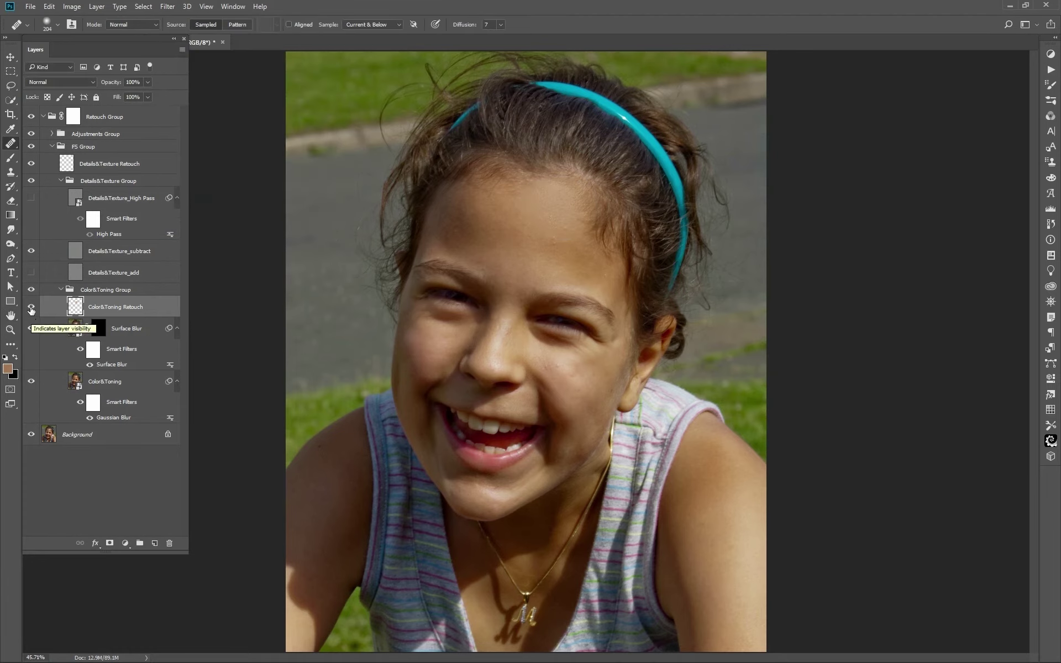
Lasso a second forehead patch, reapply the Gaussian Blur, and deselect
key(l)
drag(470, 180, 497, 253)
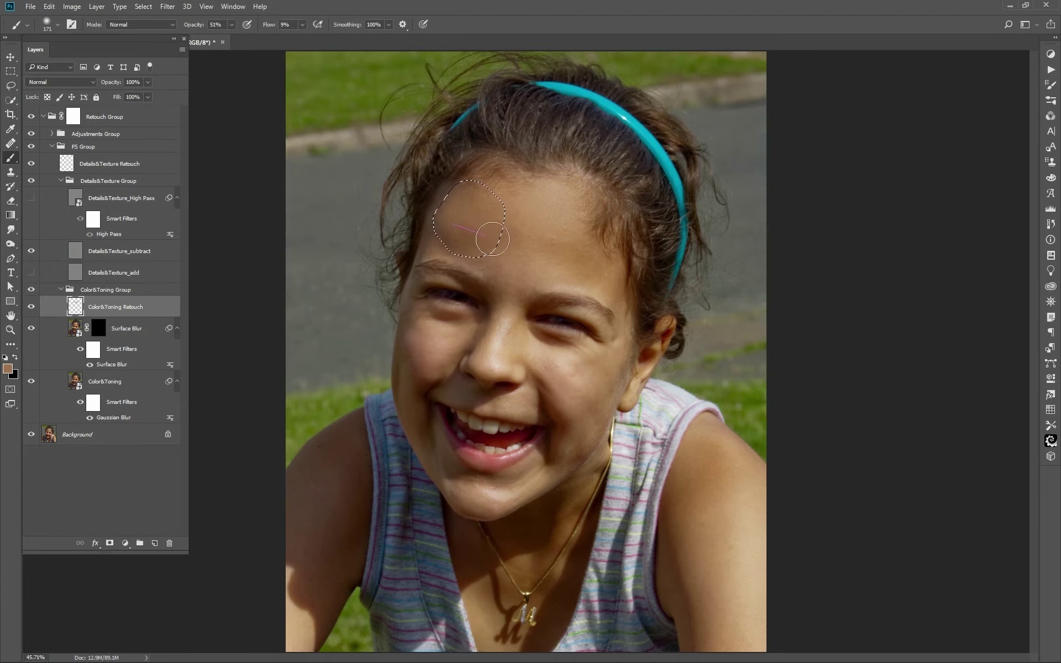
key(ctrl+alt+f)
key(Return)
key(ctrl+d)
Blur patches under the left eye, beside the right eye and under the right eye
key(l)
drag(420, 297, 422, 303)
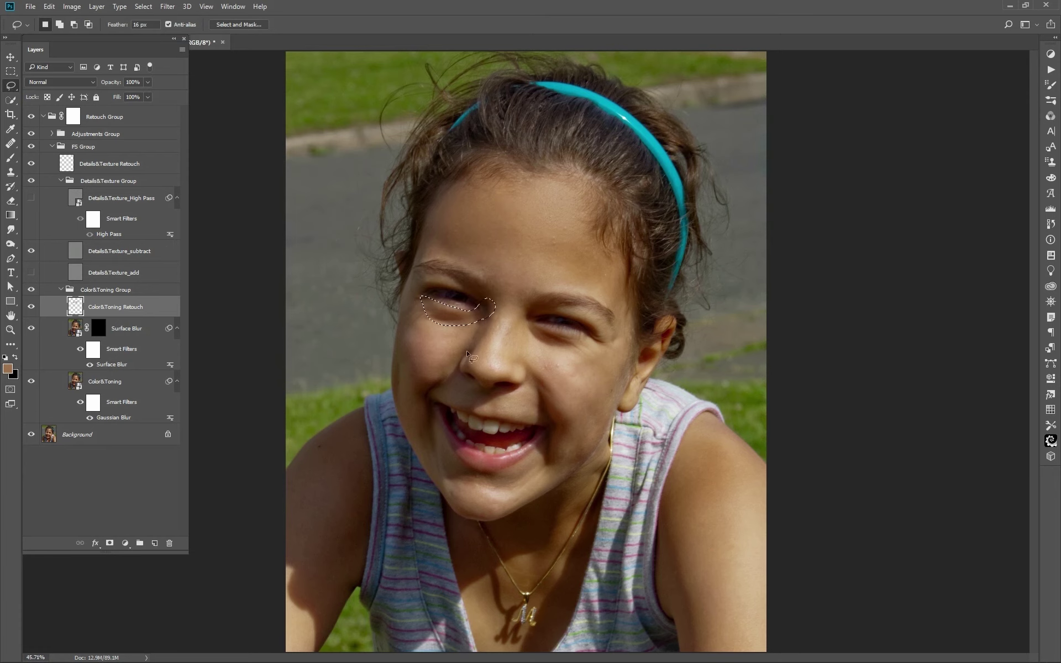
key(ctrl+alt+f)
key(Return)
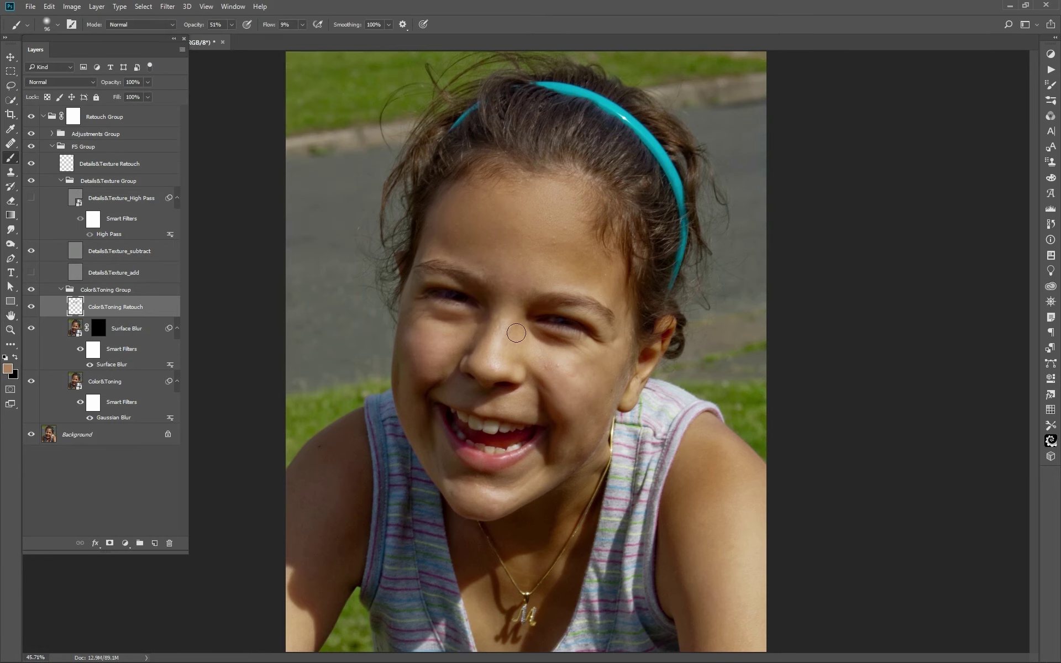
key(l)
drag(454, 274, 476, 303)
click(168, 6)
click(182, 20)
key(l)
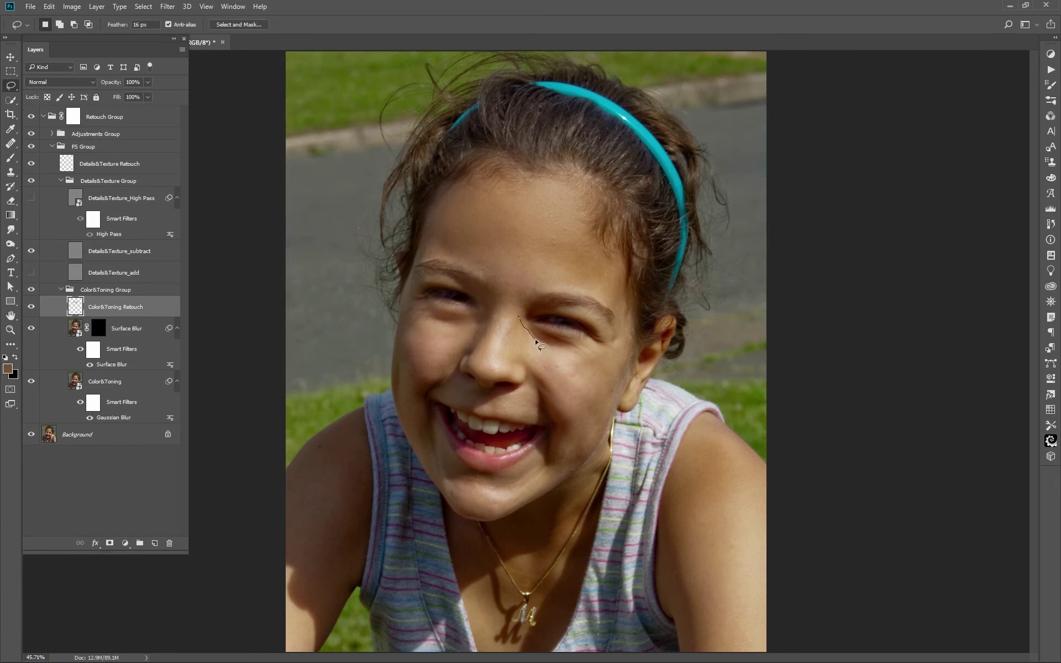
mouse_move(555, 291)
mouse_down()
mouse_move(605, 339)
mouse_move(553, 292)
mouse_up()
click(168, 6)
click(183, 19)
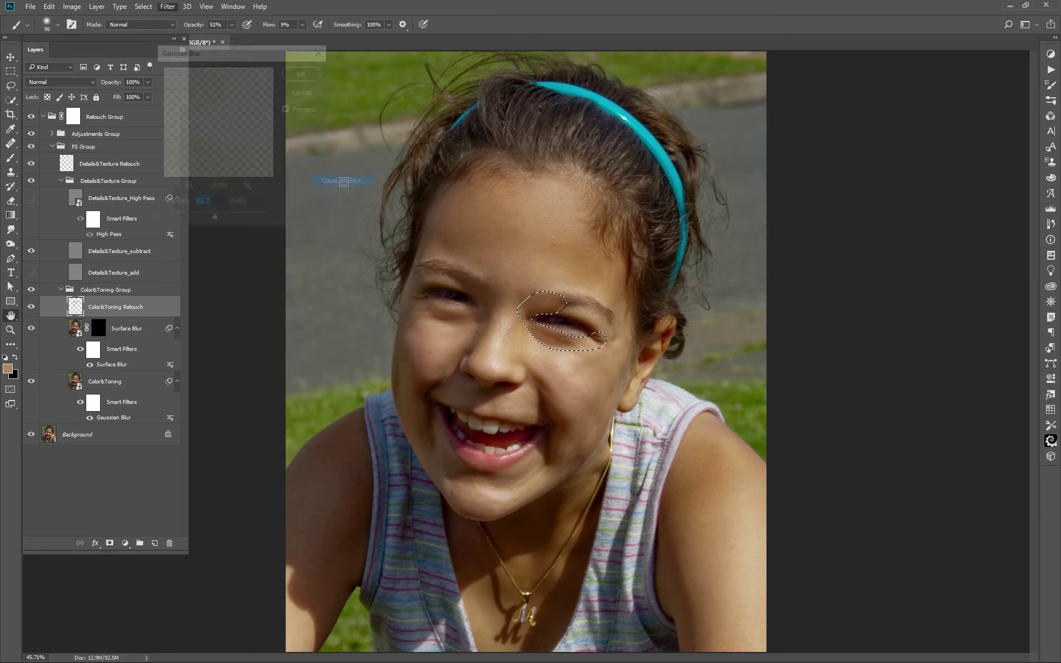
Select the left cheek, mouth corner, upper lip and chin areas and blur them at about 12.5 px
key(l)
mouse_move(448, 369)
mouse_down()
mouse_move(415, 365)
mouse_move(426, 431)
mouse_up()
key(l)
drag(544, 369, 552, 442)
key(l)
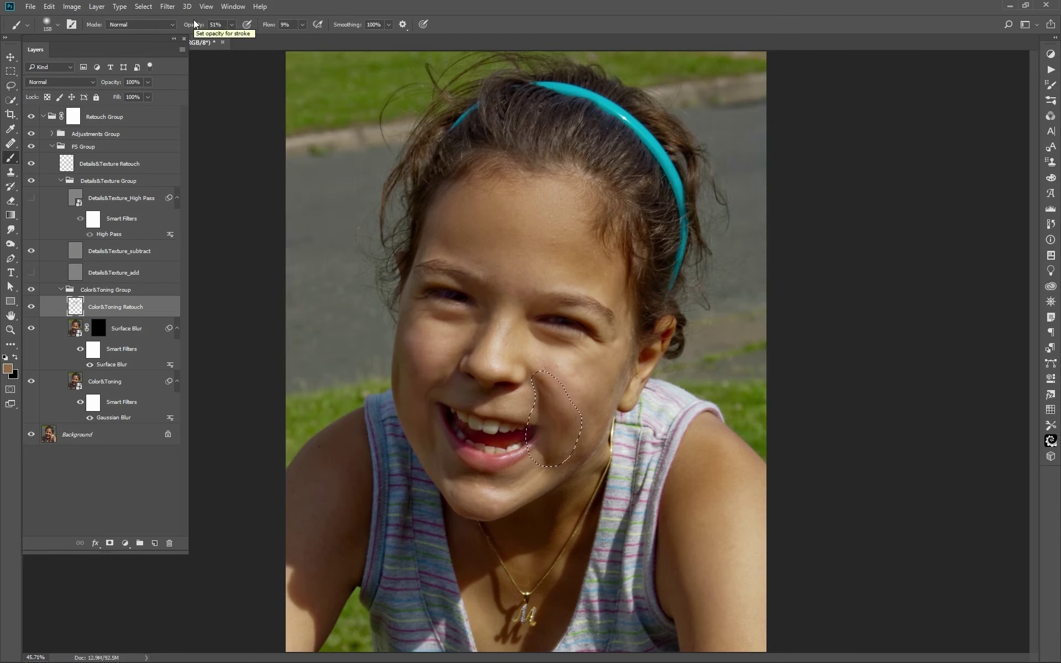
mouse_move(513, 381)
mouse_down()
mouse_move(459, 372)
mouse_move(445, 406)
mouse_move(512, 389)
mouse_move(464, 387)
mouse_up()
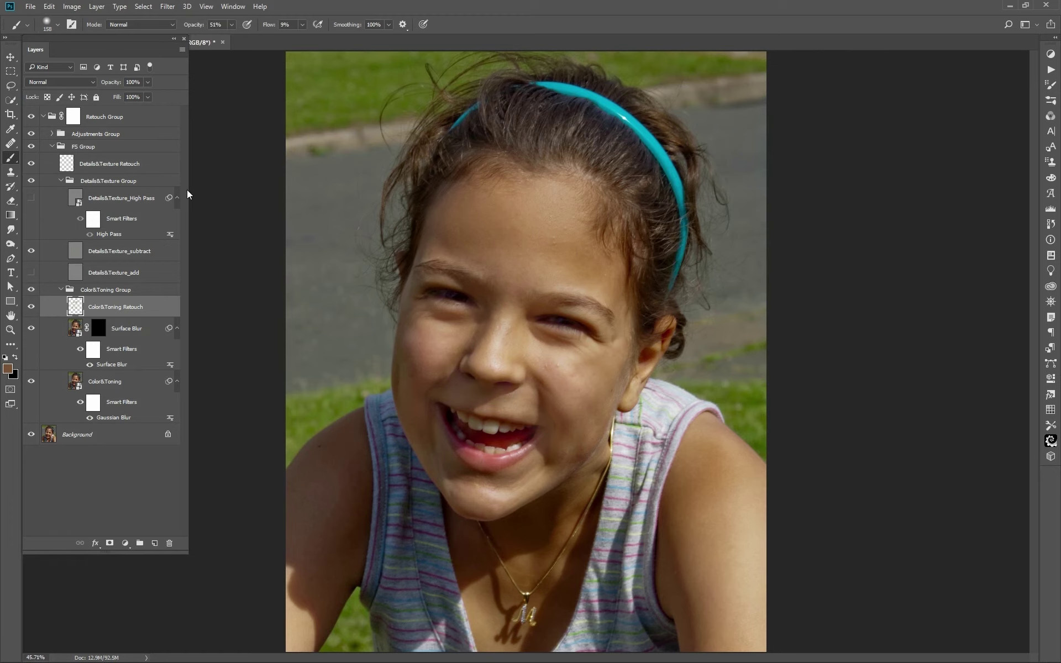
key(l)
mouse_move(434, 426)
mouse_down()
mouse_move(464, 475)
mouse_move(434, 428)
mouse_up()
click(168, 6)
mouse_move(276, 138)
click(335, 171)
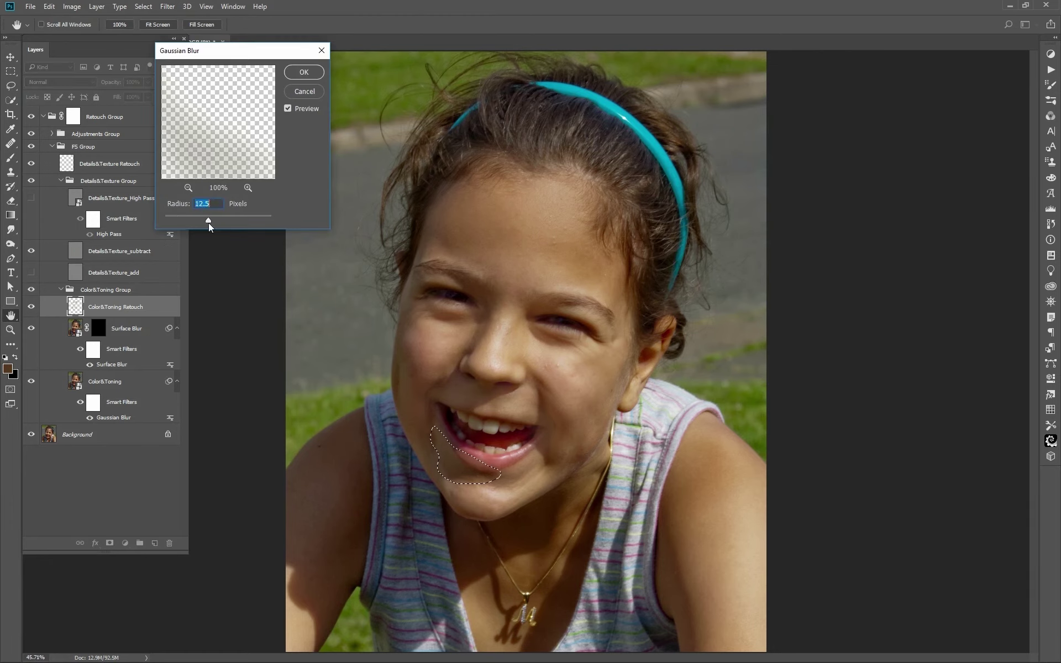
key(Return)
Paint skin tone over the chin and neck patch, blur it heavily, and deselect
key(l)
mouse_move(463, 593)
mouse_down()
mouse_move(494, 643)
mouse_move(530, 511)
mouse_move(442, 558)
mouse_move(463, 594)
mouse_up()
key(b)
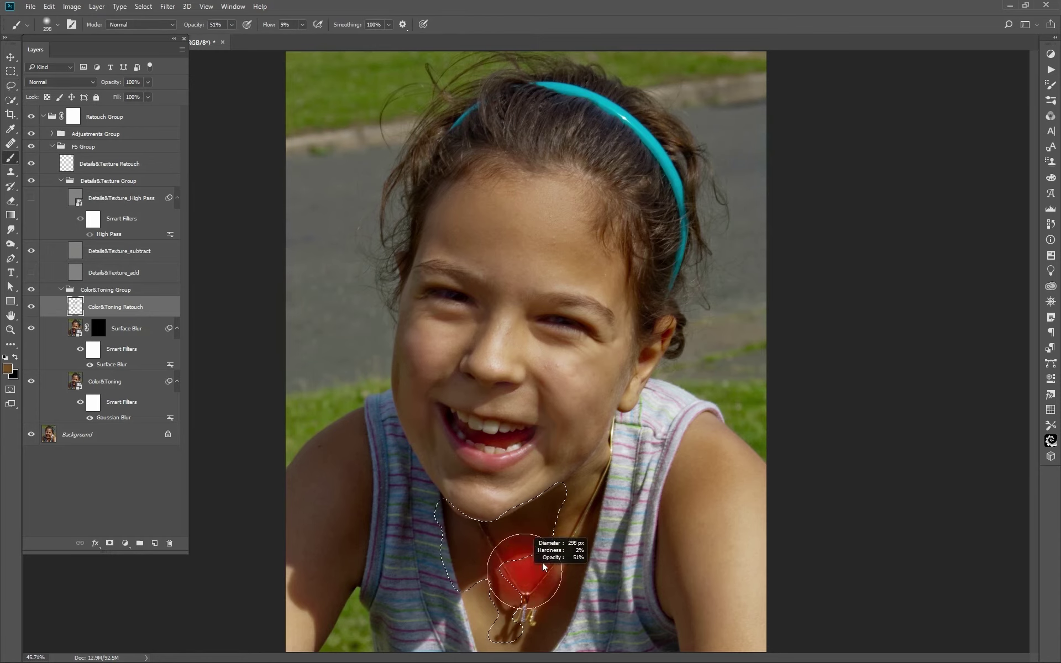
mouse_move(542, 561)
mouse_down()
mouse_move(544, 525)
mouse_move(531, 553)
mouse_move(580, 558)
mouse_move(615, 468)
mouse_up()
click(167, 7)
mouse_move(277, 150)
click(335, 181)
click(303, 71)
key(l)
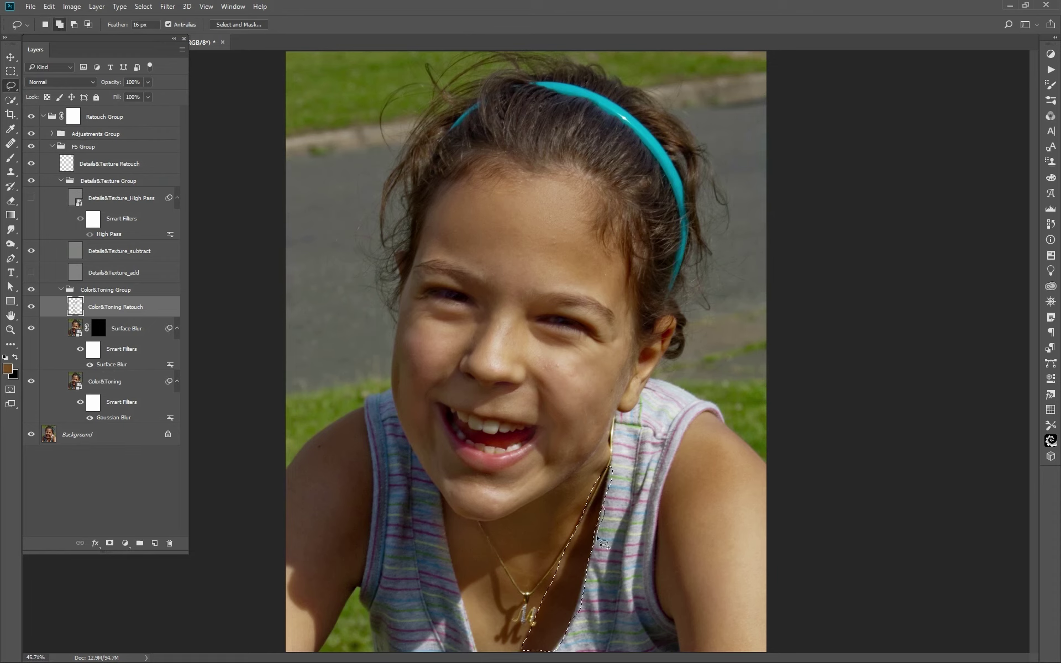
key(b)
click(168, 6)
click(179, 19)
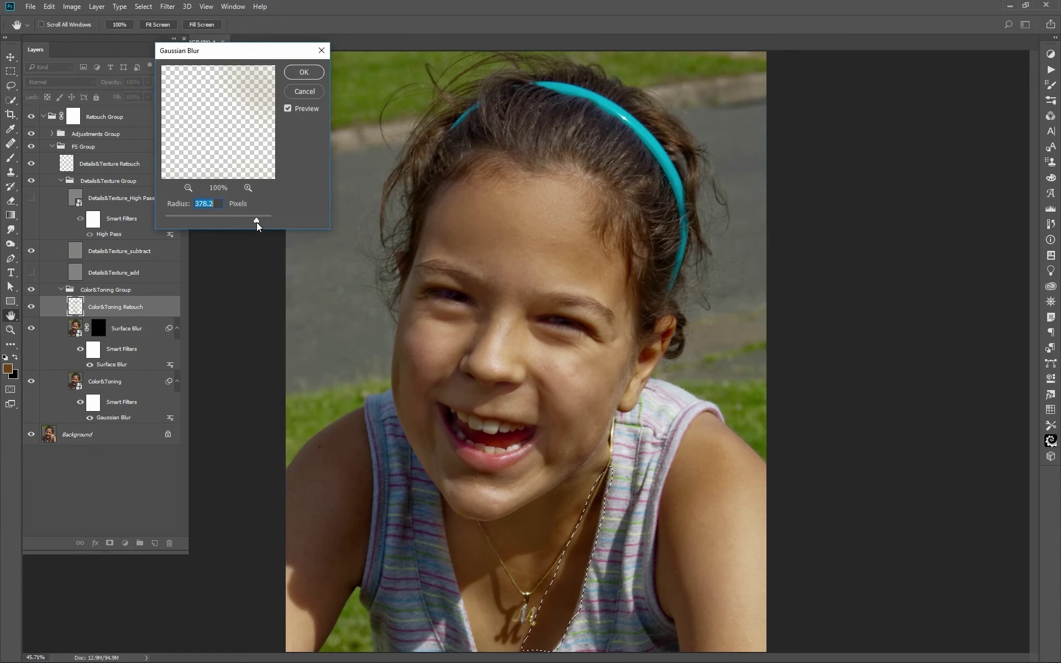
click(303, 72)
key(ctrl+d)
key(e)
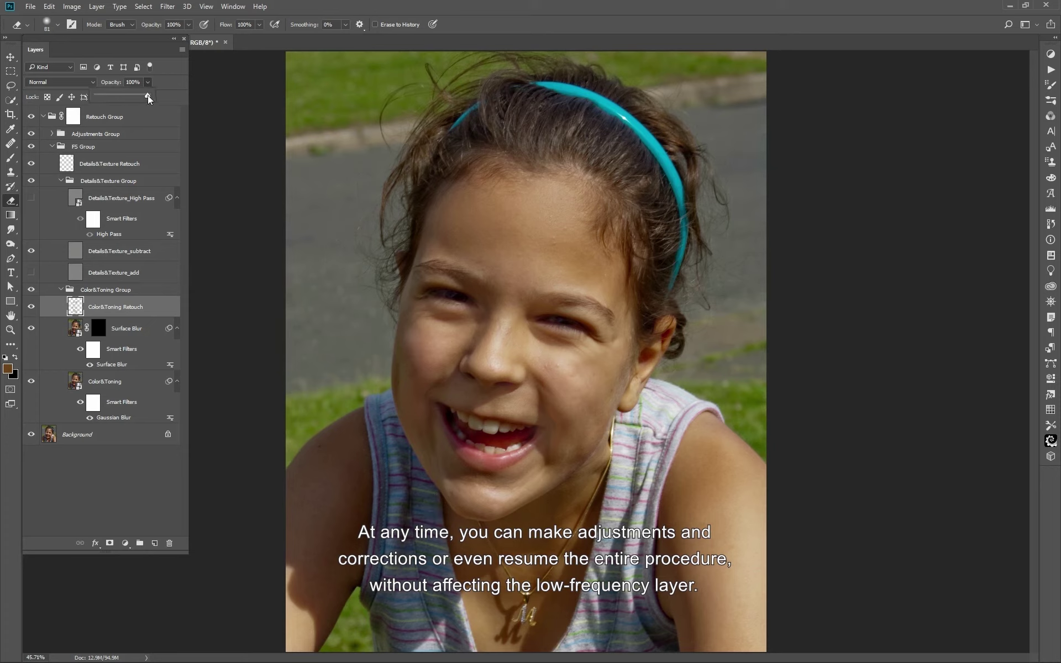
drag(148, 95, 122, 105)
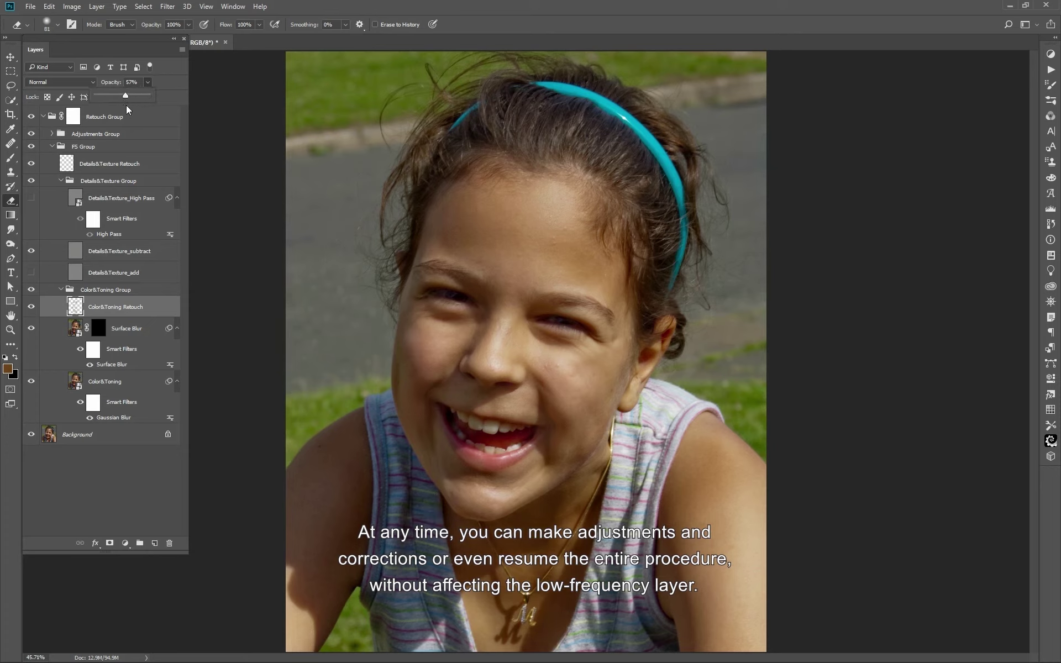
click(31, 308)
click(31, 308)
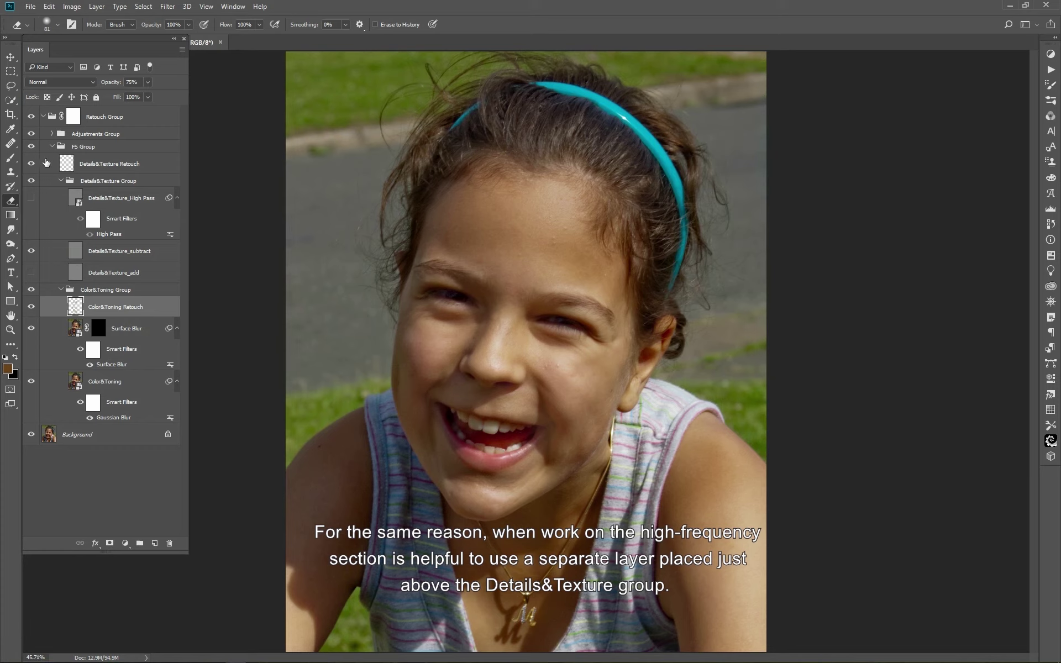
click(47, 163)
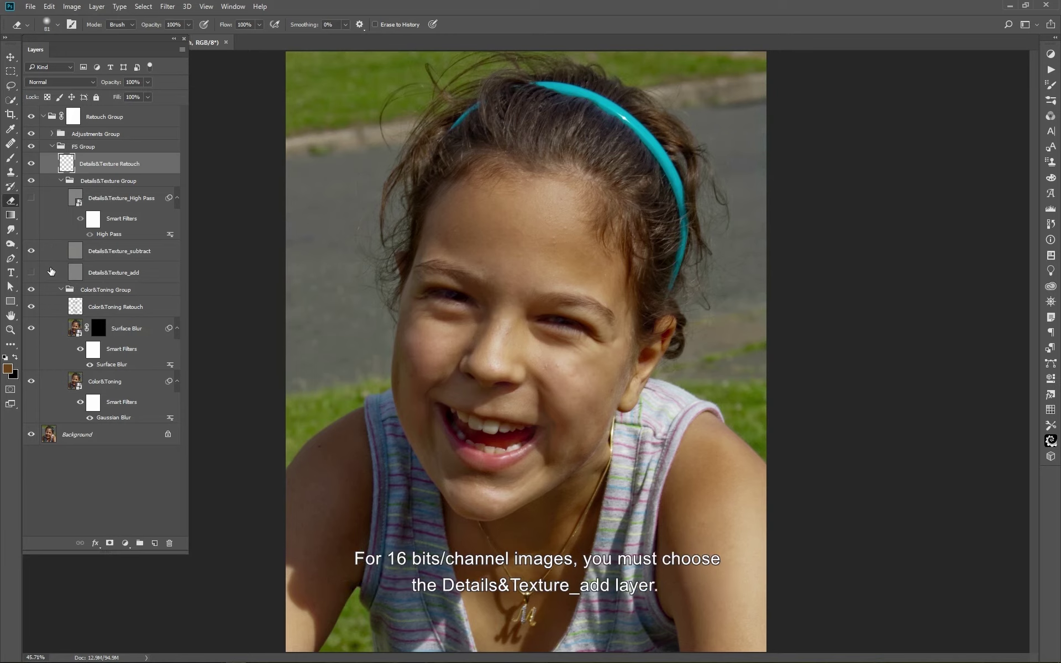
Review the Clone Stamp brush settings, then make the Healing Brush active at 30 px
click(11, 173)
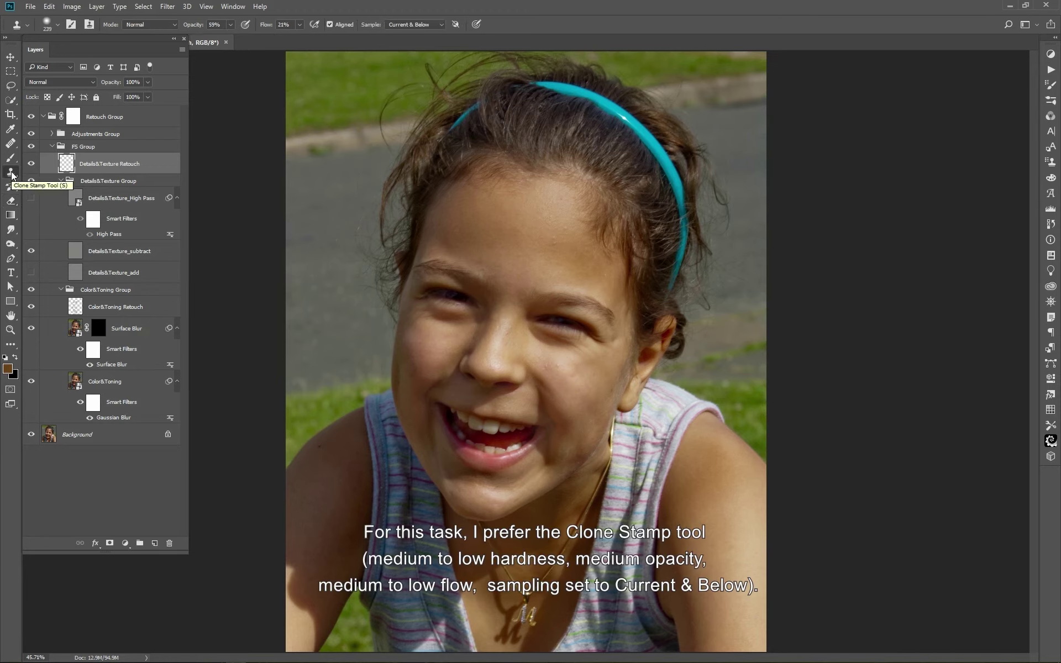
click(58, 26)
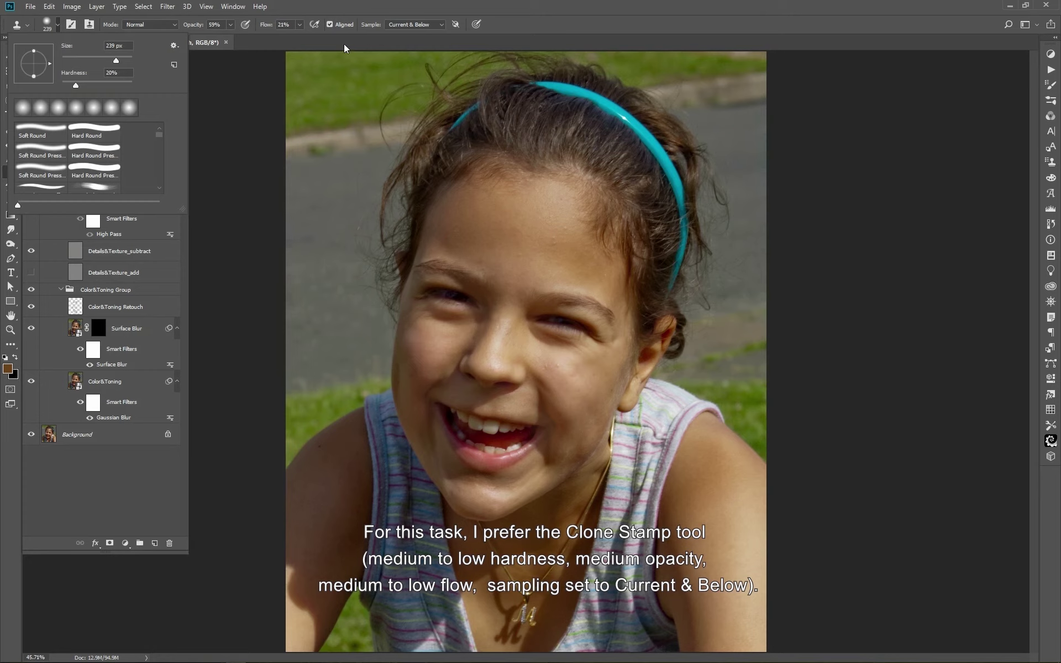
click(270, 40)
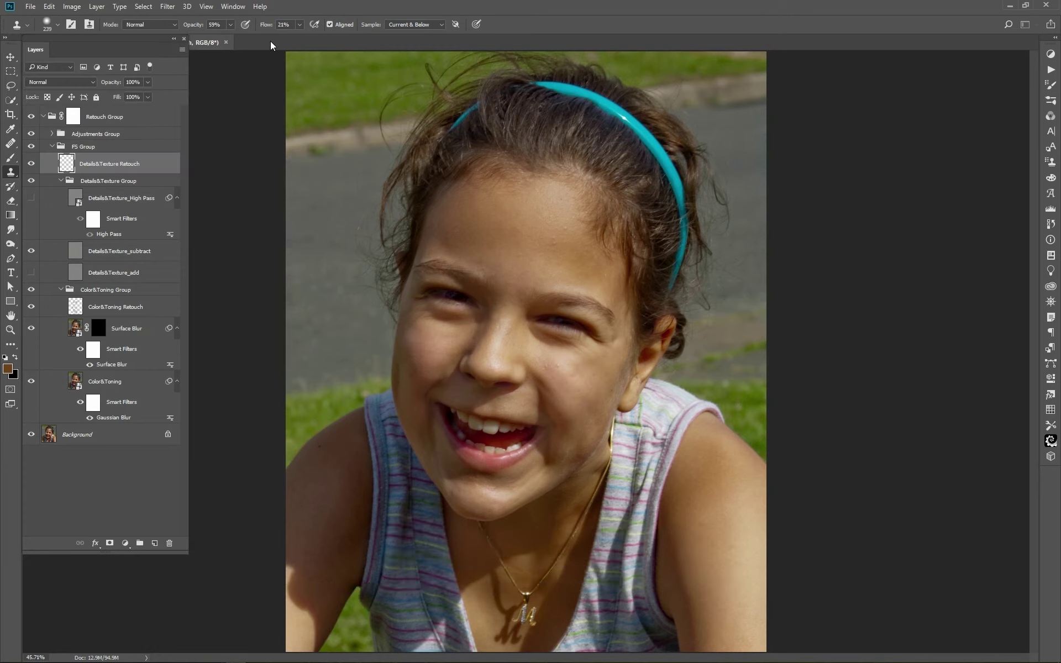
click(11, 145)
click(55, 25)
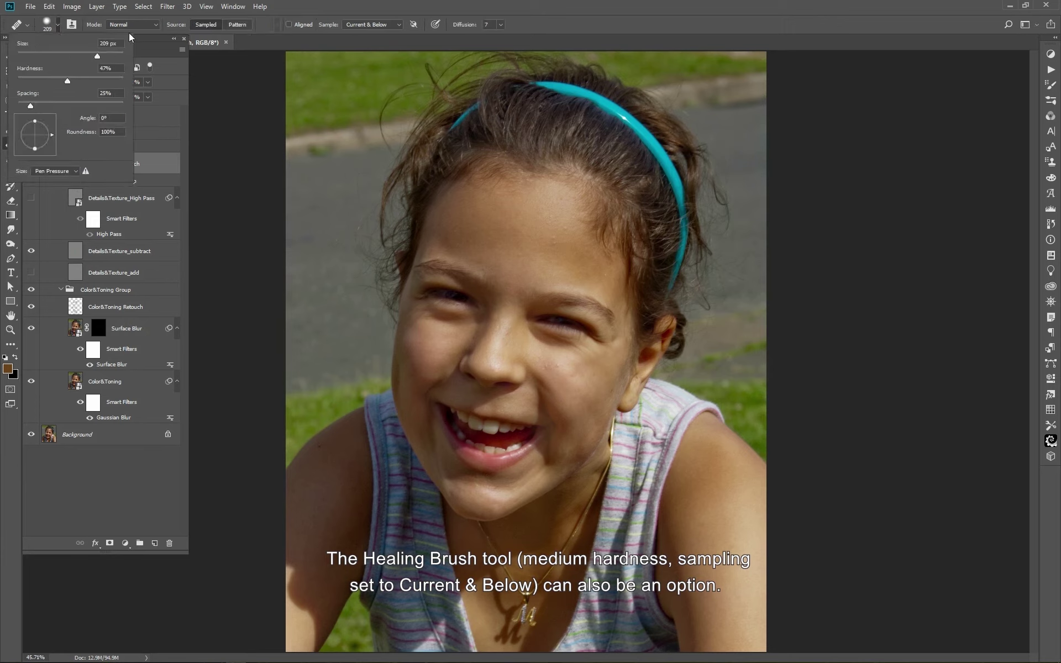
click(259, 44)
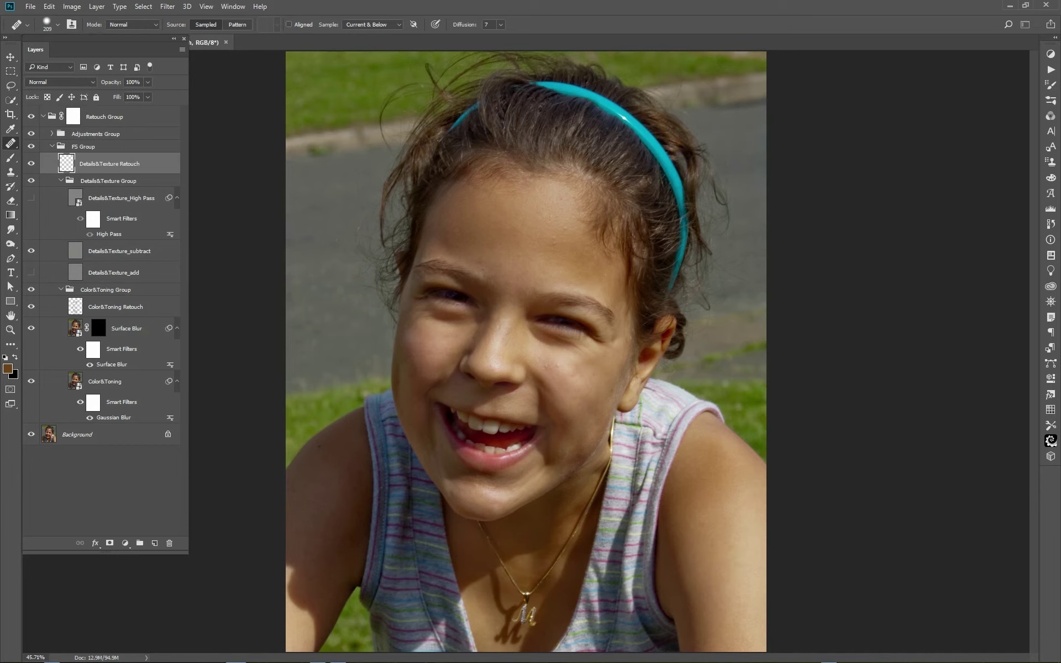
key(bracketleft)
key(bracketleft)
key(bracketleft)
key(bracketleft)
key(bracketleft)
key(bracketleft)
key(bracketleft)
key(bracketleft)
key(bracketleft)
key(bracketleft)
key(bracketleft)
key(bracketleft)
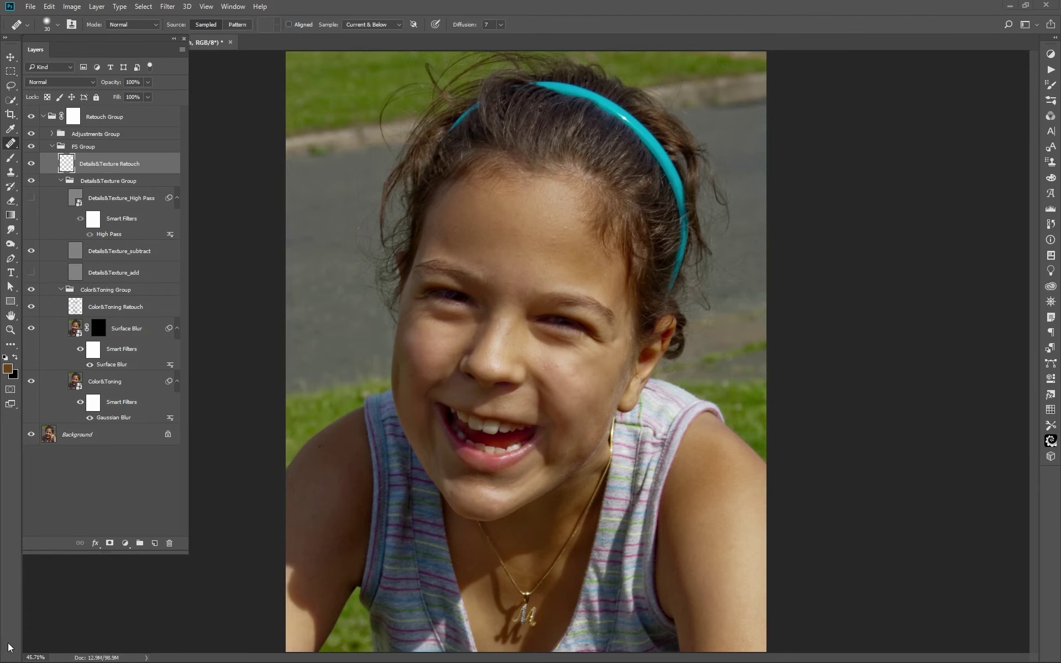
Zoom to 100% and clone away four small bumps on the forehead
double_click(10, 330)
scroll(577, 332, up, 5)
key(s)
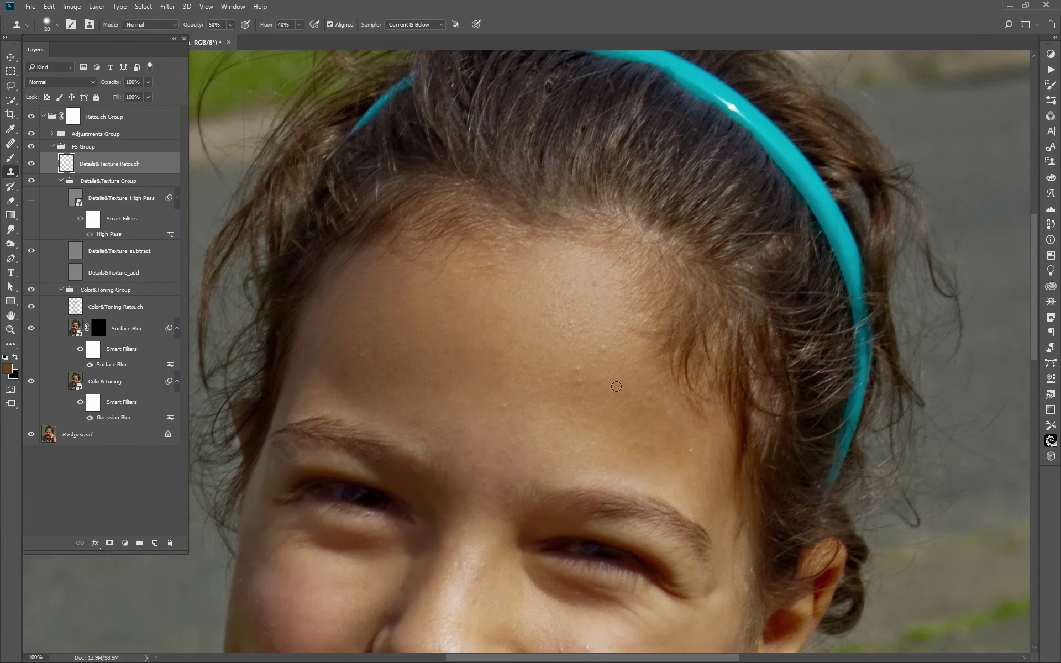
click(600, 349)
click(583, 325)
click(569, 300)
click(527, 355)
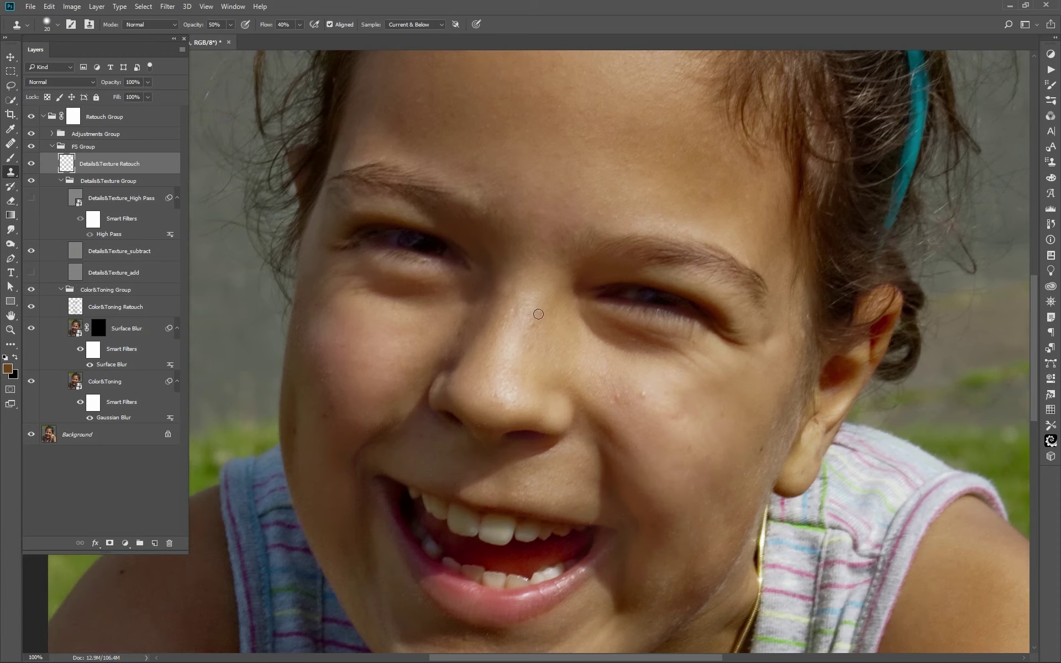
Clone away two bumps on the cheek beside the nose and resize the clone brush to 28 px
scroll(596, 334, down, 5)
click(641, 392)
click(612, 399)
scroll(730, 422, down, 3)
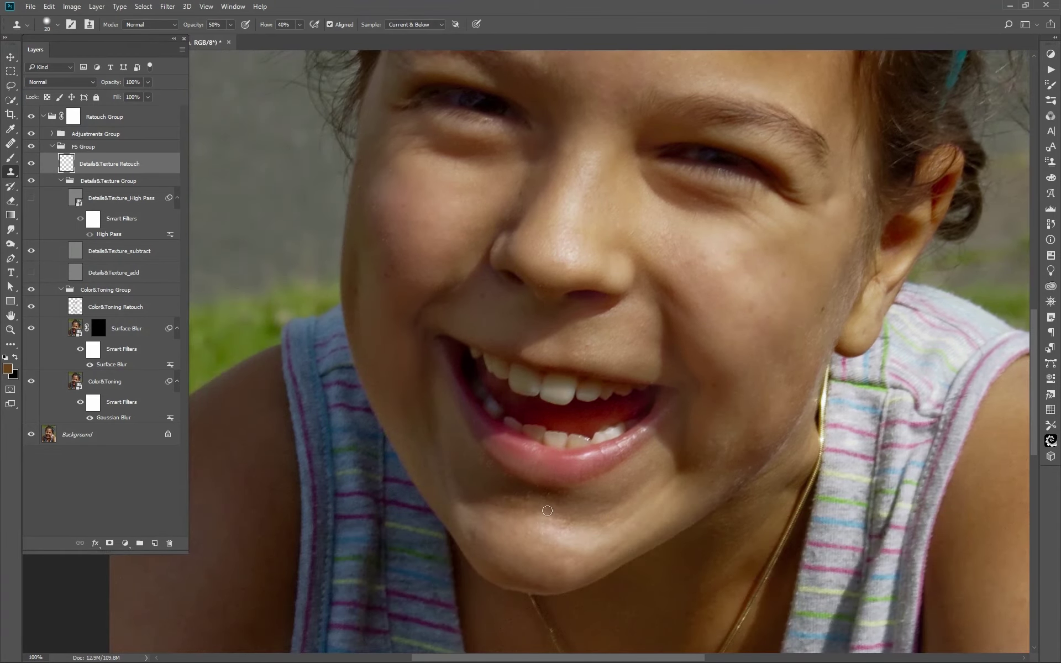
alt+right_click(519, 522)
alt+right_click(519, 520)
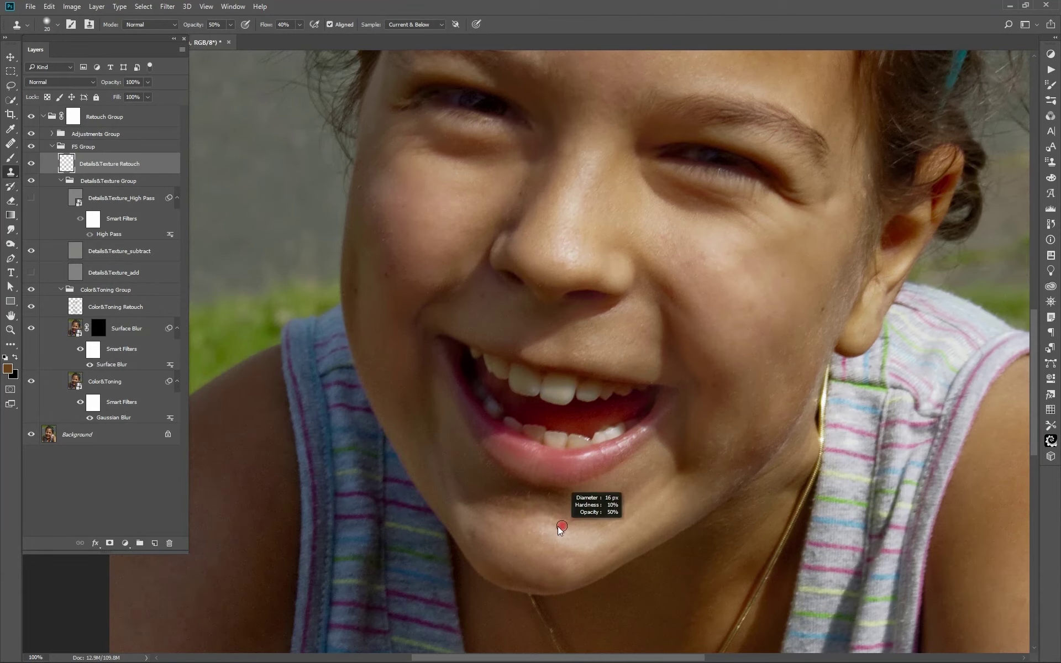
alt+right_click(531, 504)
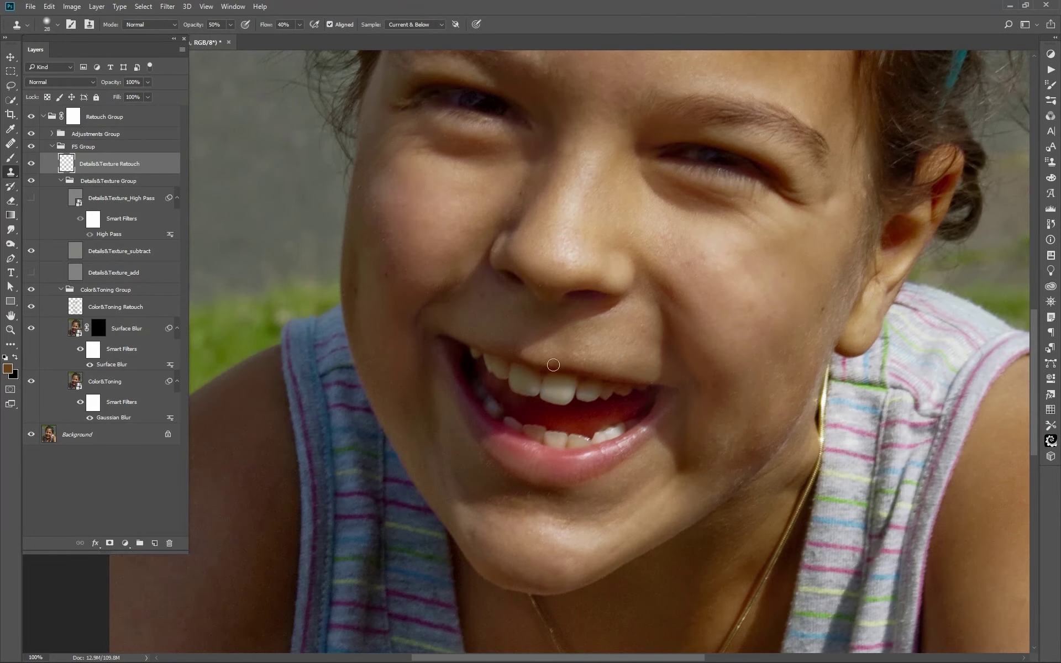
scroll(308, 561, down, 5)
Zoom to 100% on the upper face and set the Healing Brush to 18 px
double_click(10, 315)
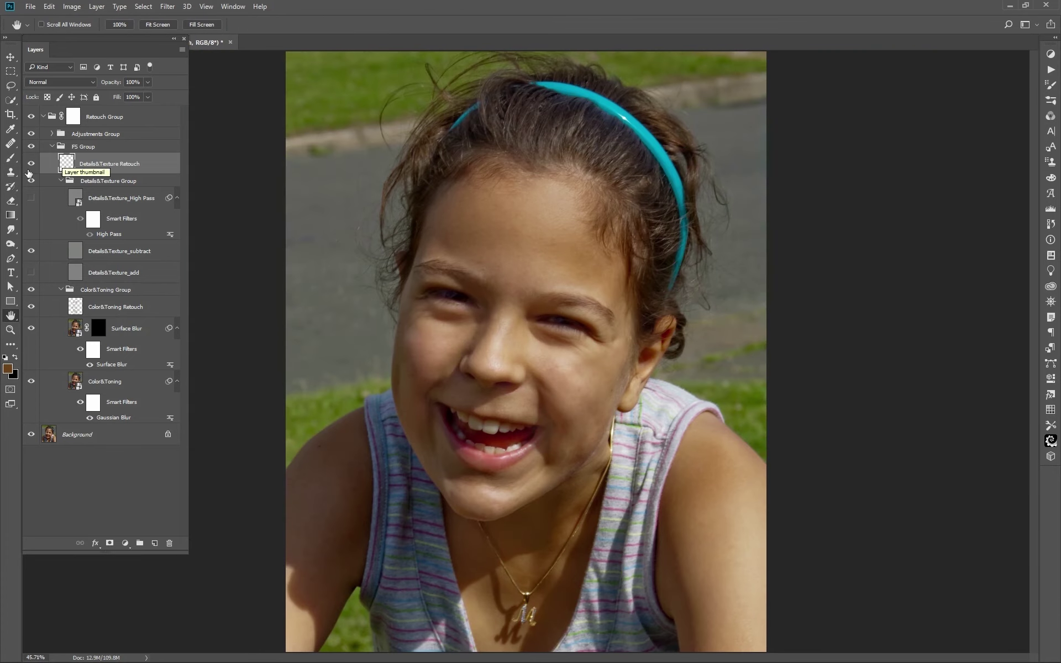
key(ctrl+1)
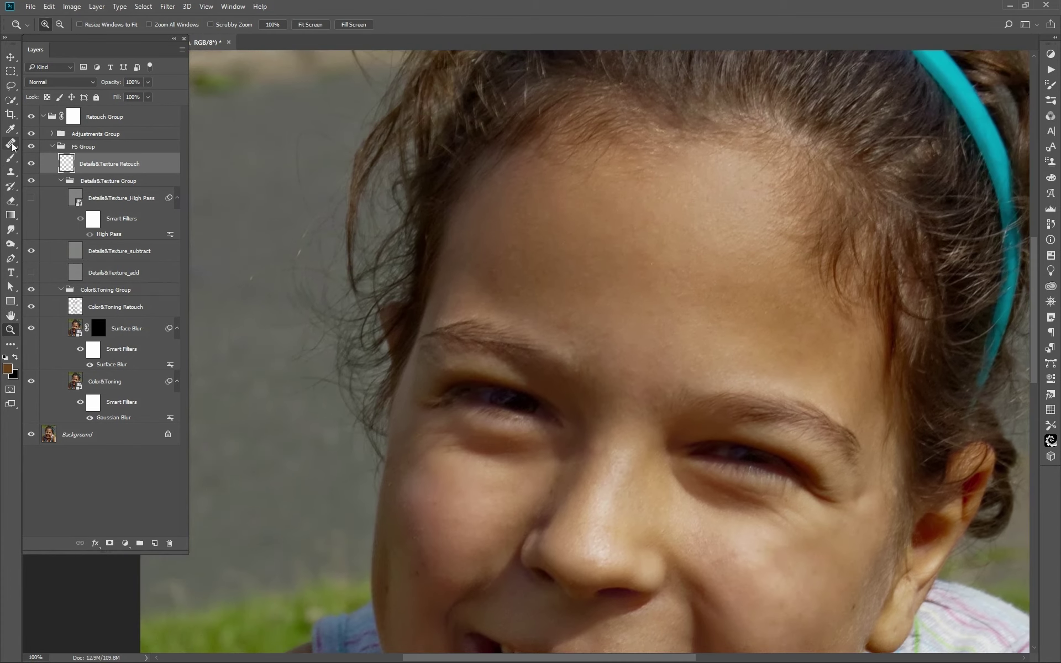
key(j)
alt+right_click(255, 355)
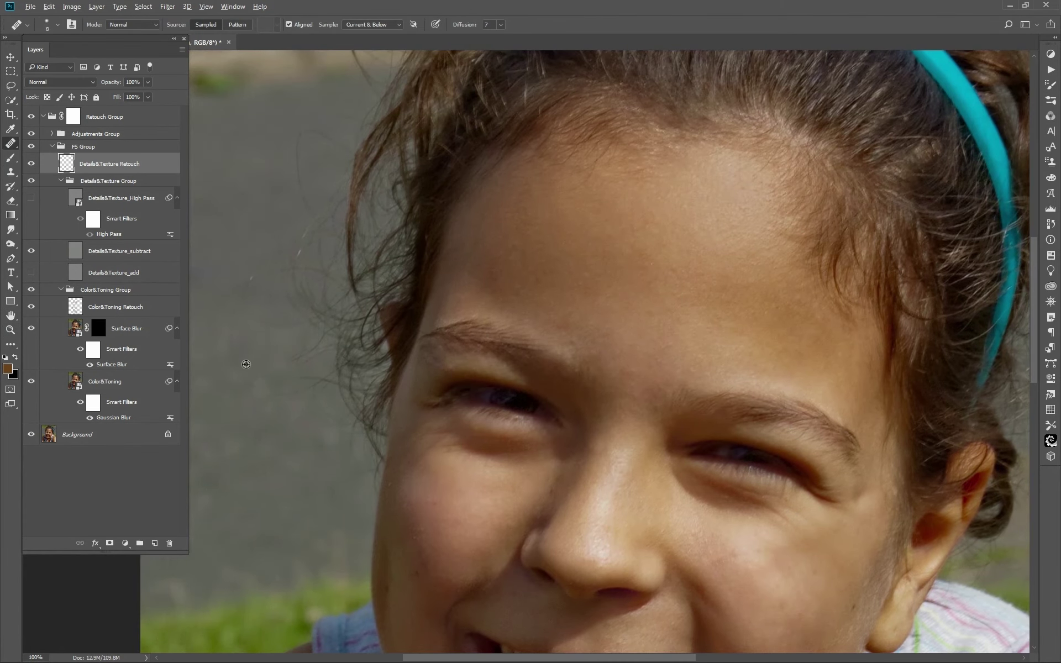
alt+right_click(238, 358)
Heal the flyaway hairs around the head, resizing the brush between 10 and 50 px
scroll(296, 320, up, 5)
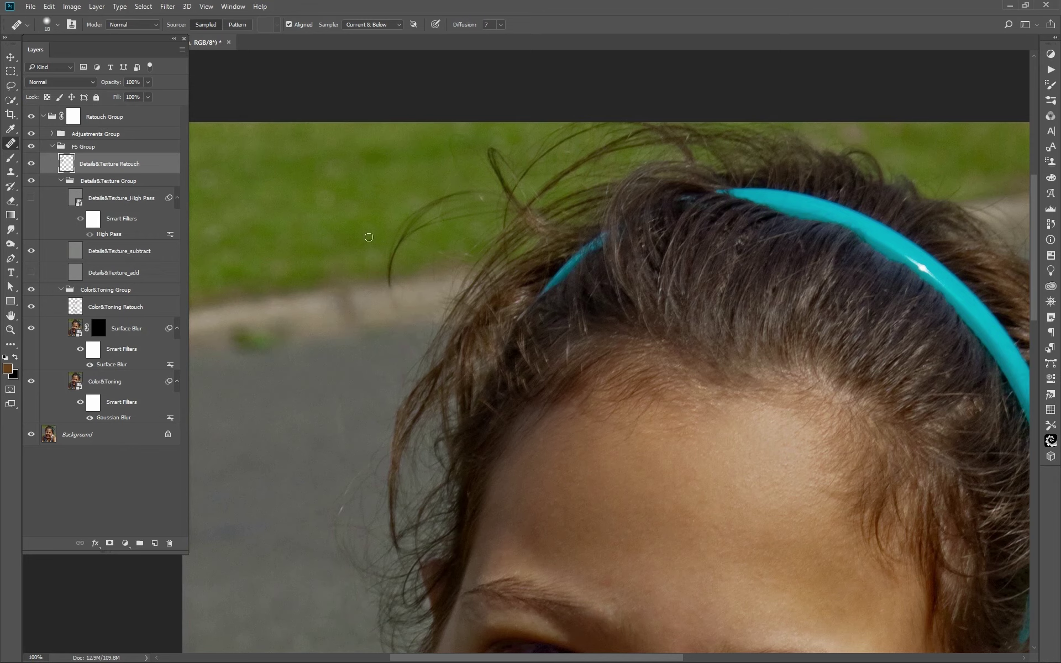
key(bracketright)
key(bracketright)
key(bracketright)
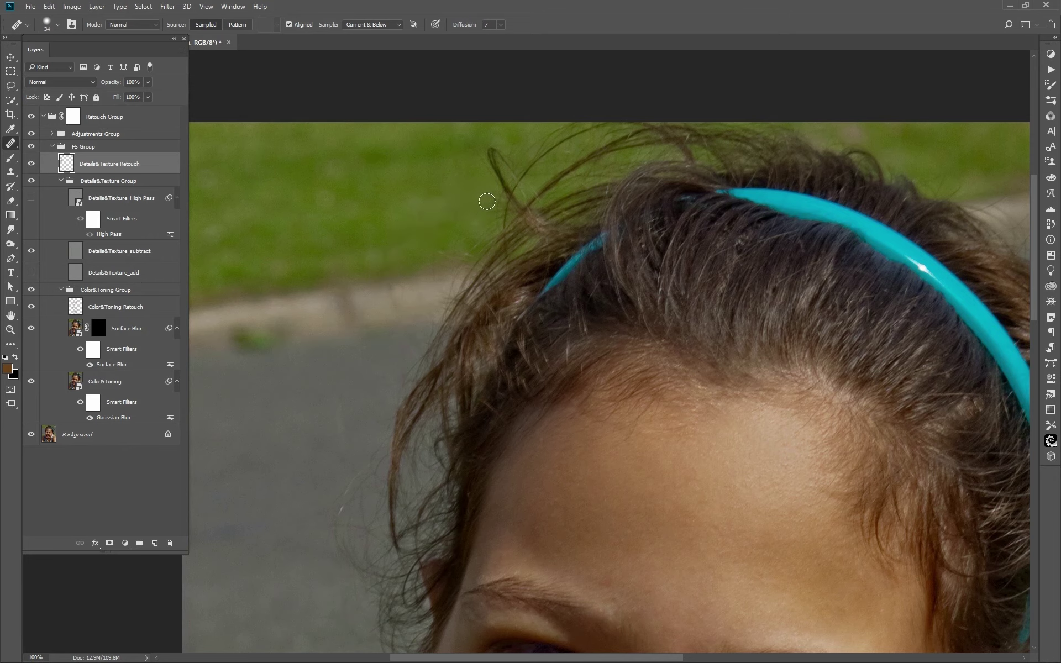
scroll(693, 257, right, 6)
key(bracketleft)
key(bracketleft)
key(bracketleft)
key(bracketleft)
key(bracketleft)
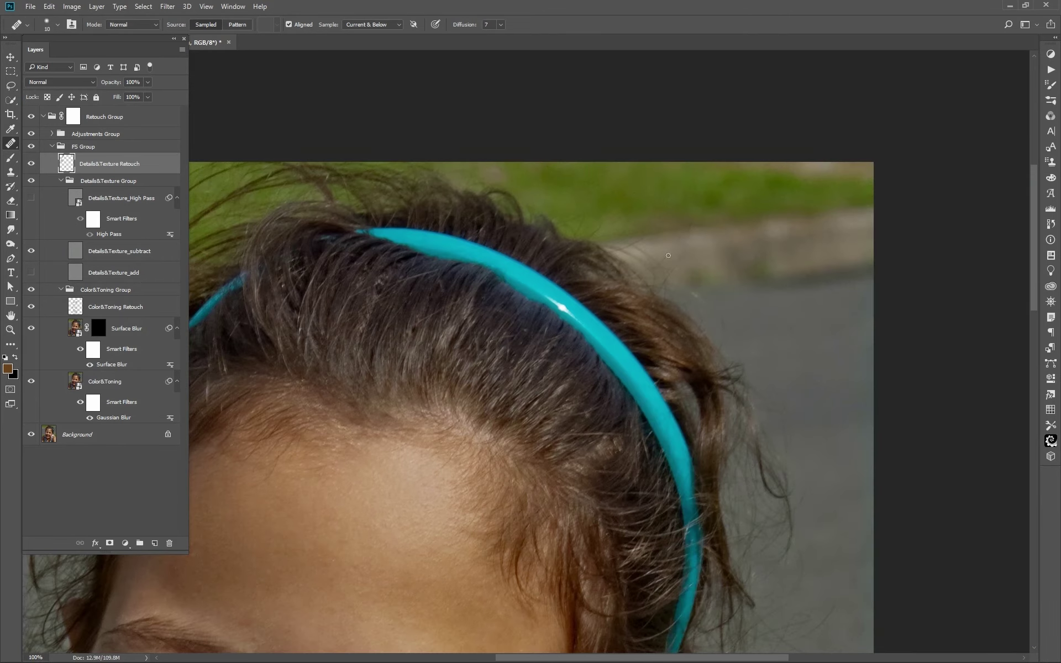
key(bracketright)
key(bracketright)
key(bracketright)
scroll(758, 325, down, 5)
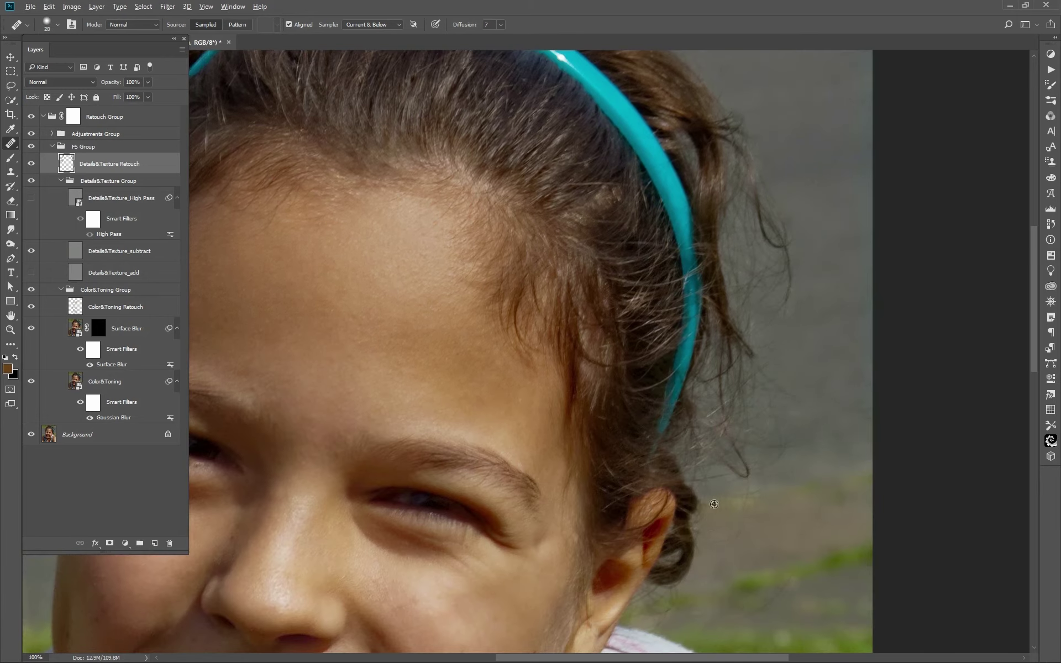
key(bracketright)
key(bracketright)
double_click(11, 315)
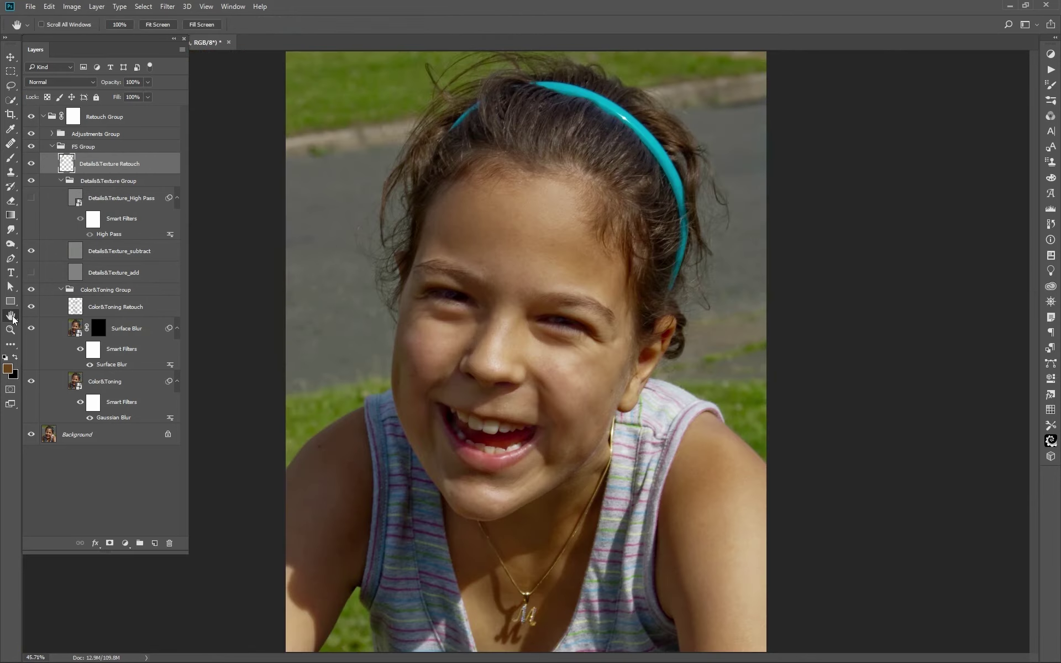
Toggle Details&Texture Retouch off and on twice to compare, then select Details&Texture_High Pass
click(31, 164)
click(31, 164)
click(31, 164)
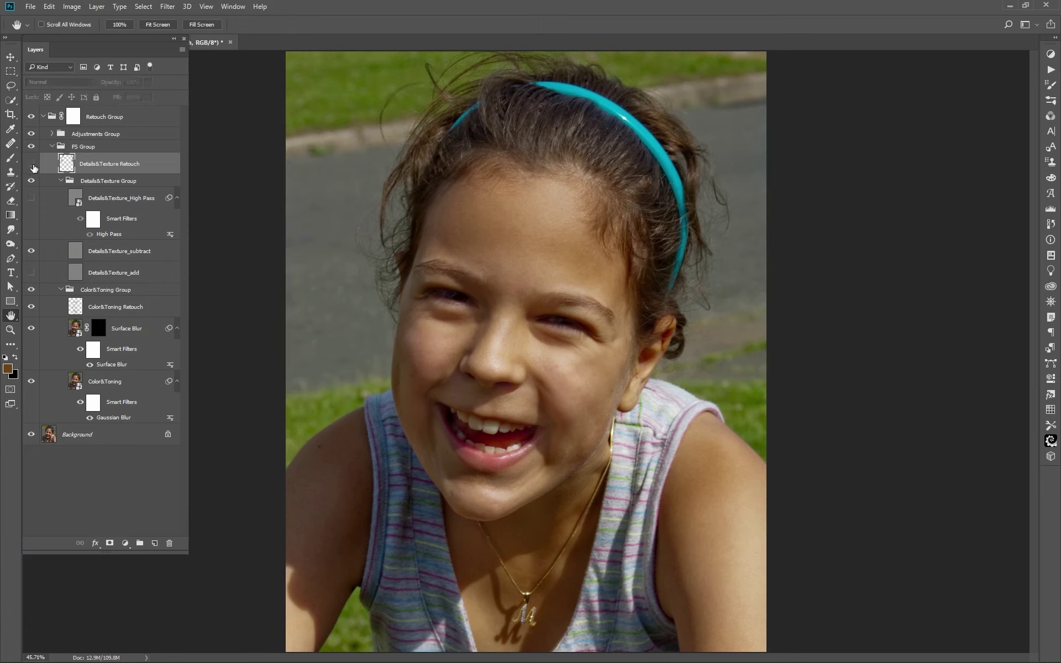
click(31, 164)
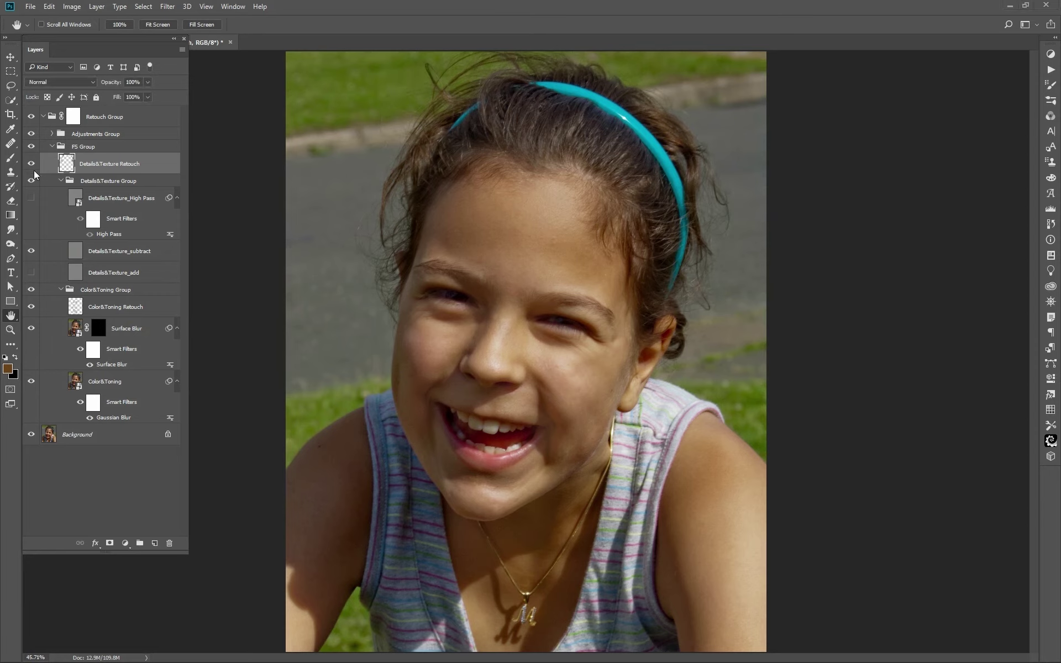
click(49, 198)
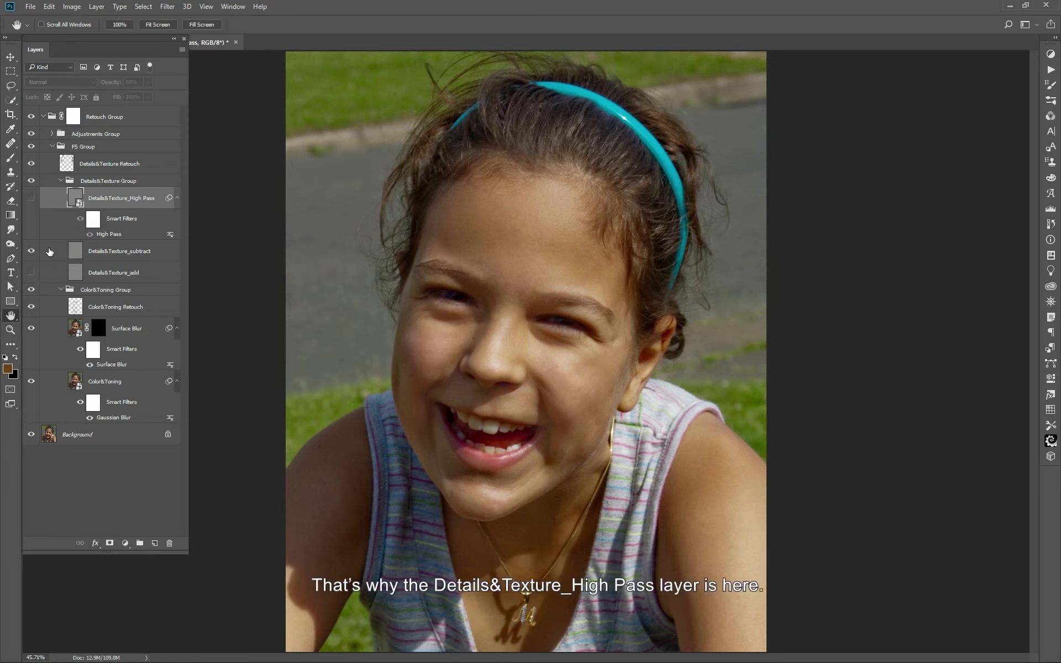
Make Details&Texture_High Pass visible and give it a Hide All layer mask
click(30, 199)
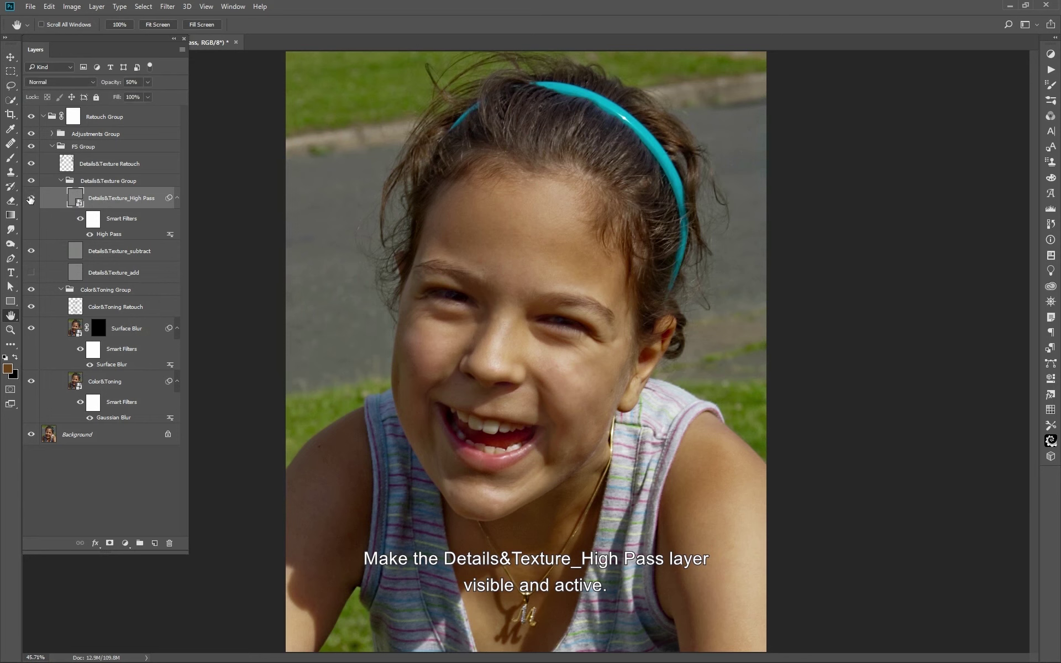
click(97, 6)
mouse_move(125, 176)
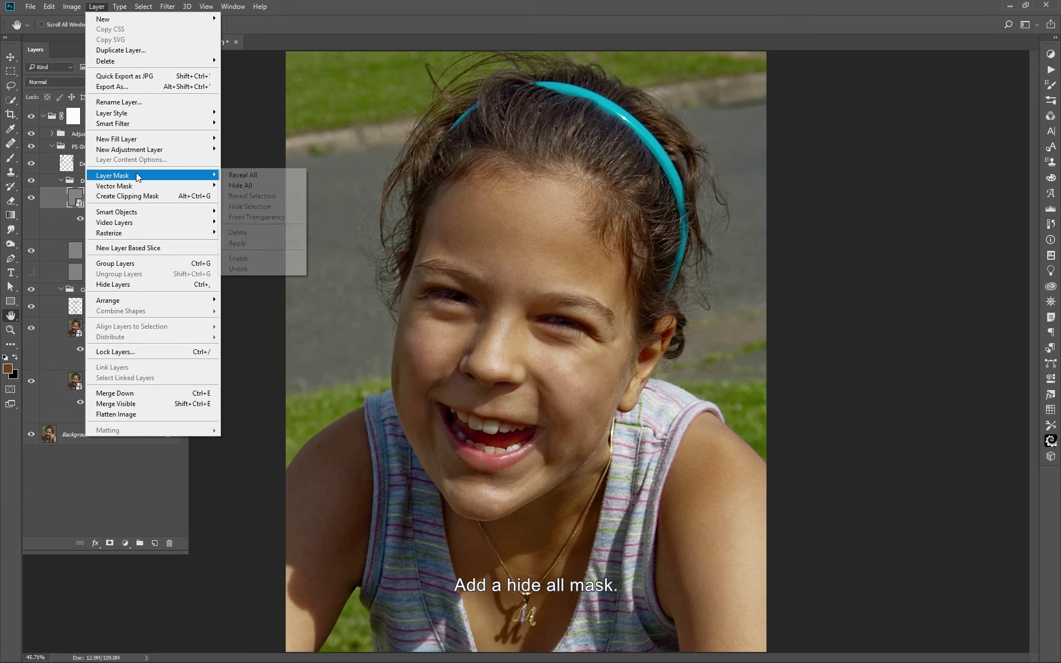
click(236, 185)
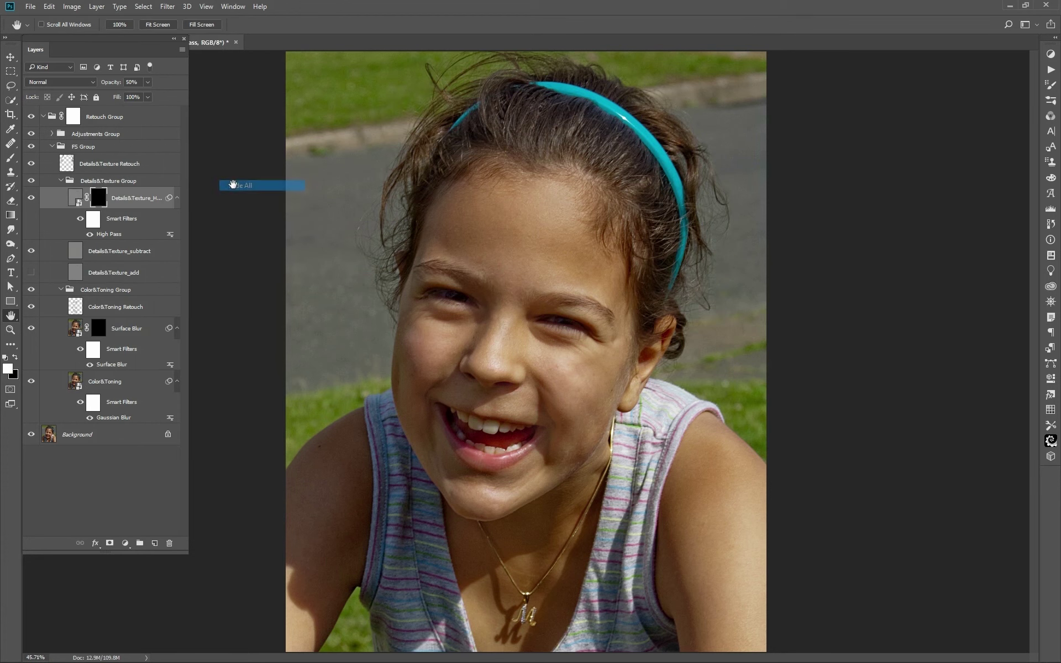
Paint white into the mask at about 46% flow over the nose, then load it as a selection
double_click(9, 329)
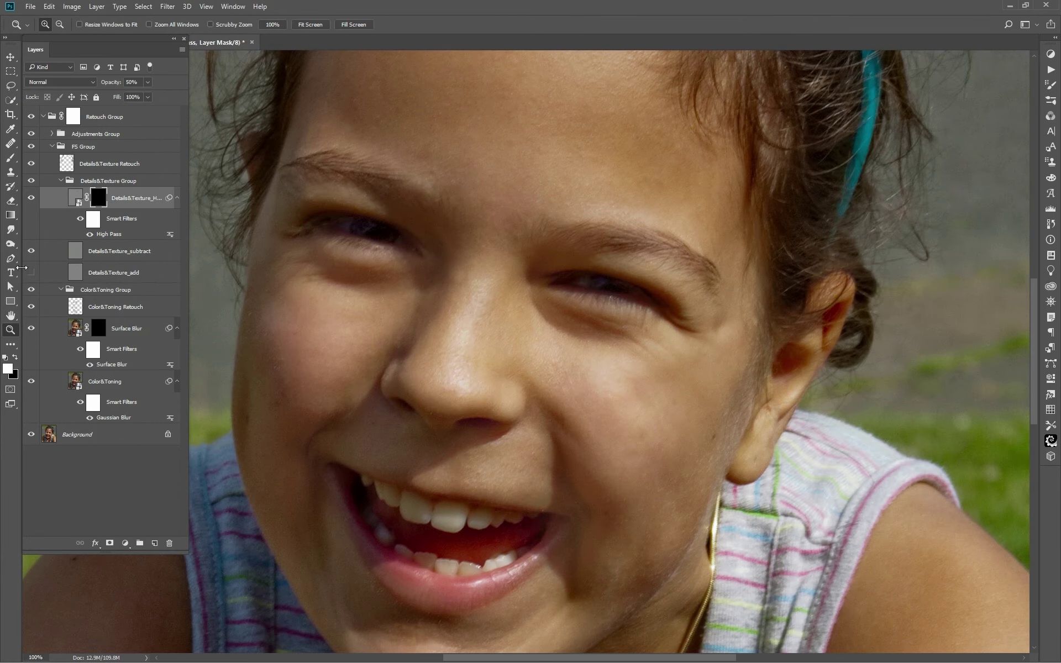
click(11, 158)
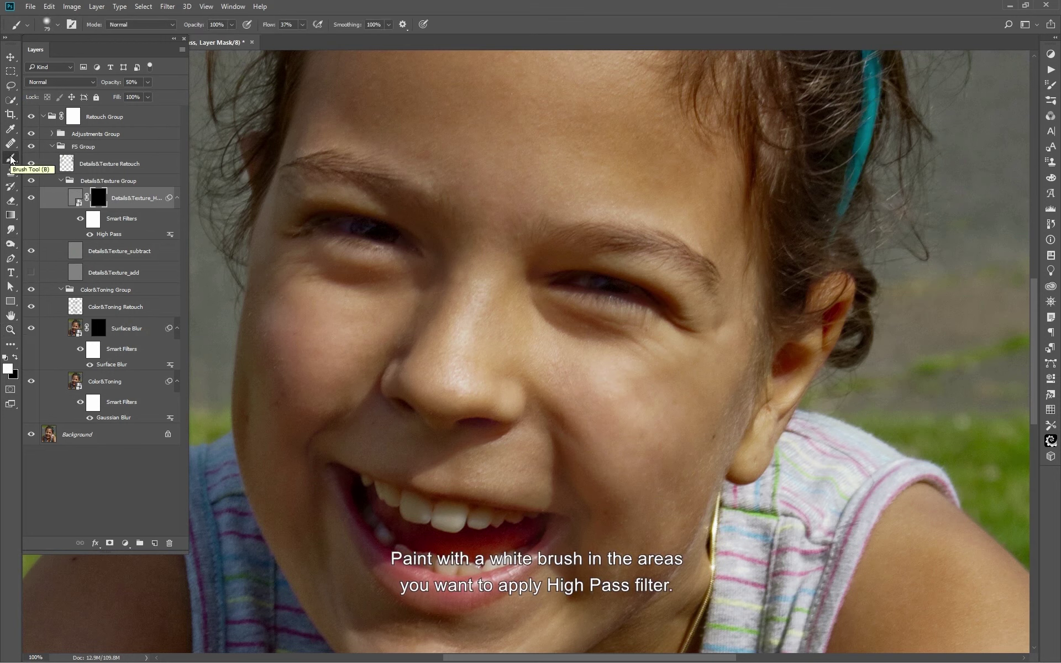
click(57, 24)
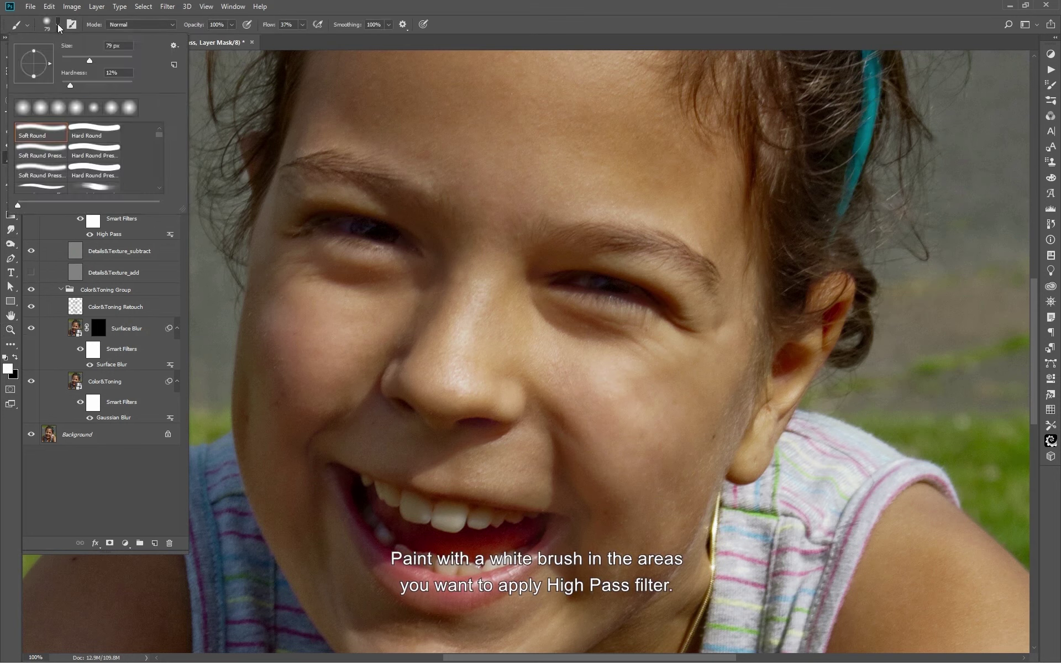
click(57, 24)
click(301, 26)
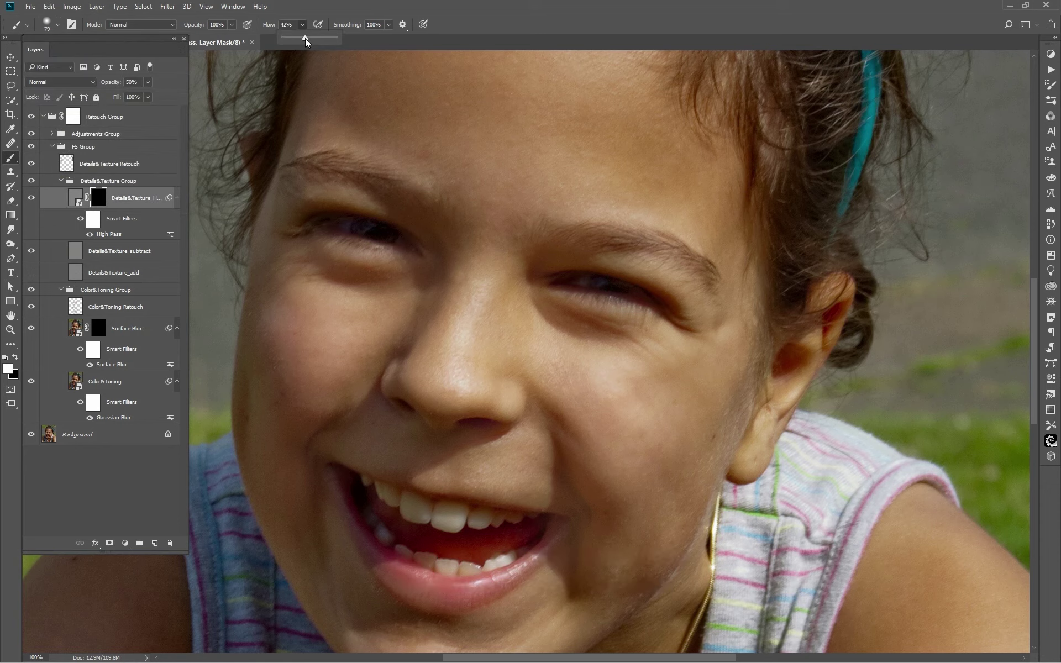
drag(305, 38, 307, 39)
click(467, 312)
mouse_move(486, 491)
mouse_down()
mouse_move(471, 407)
mouse_move(459, 490)
mouse_move(461, 481)
mouse_up()
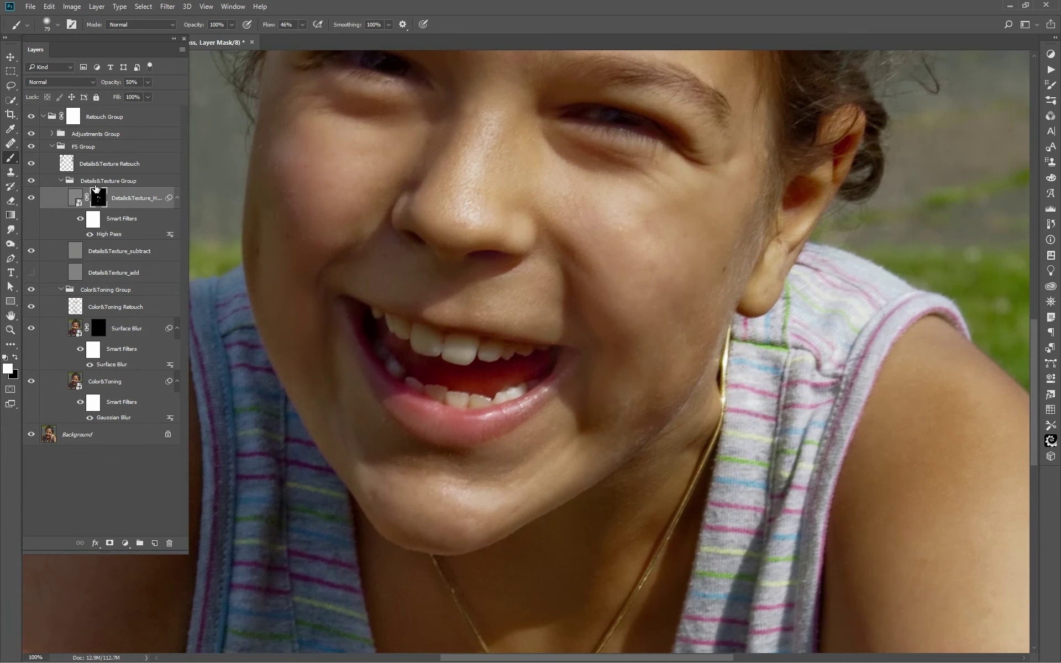
ctrl+click(97, 197)
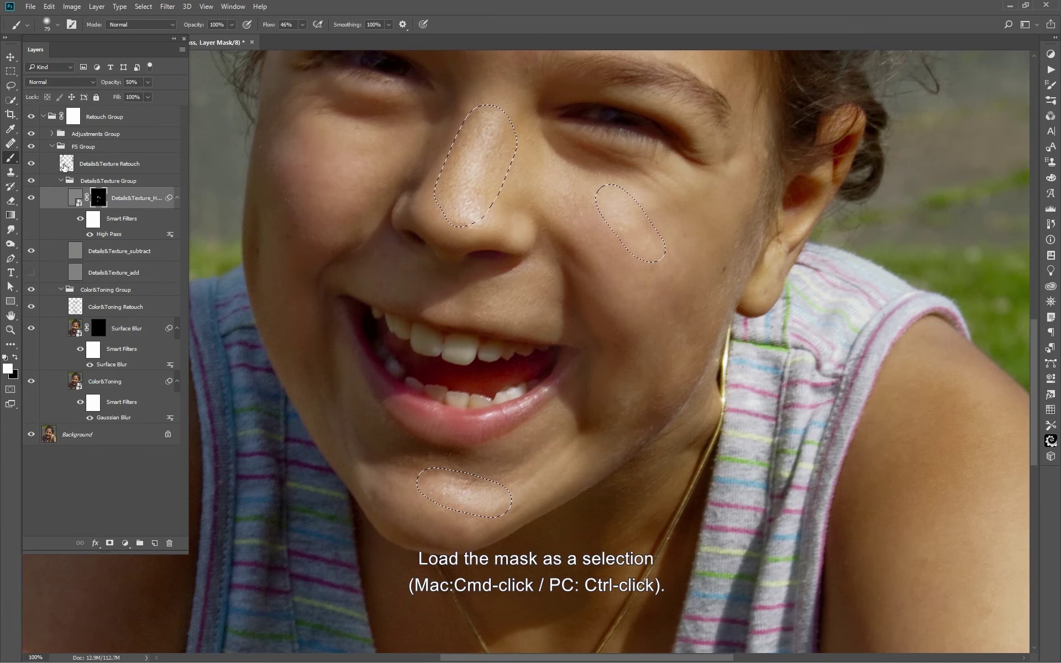
Select Details&Texture Retouch and set the Clone Stamp flow to 14%
click(65, 166)
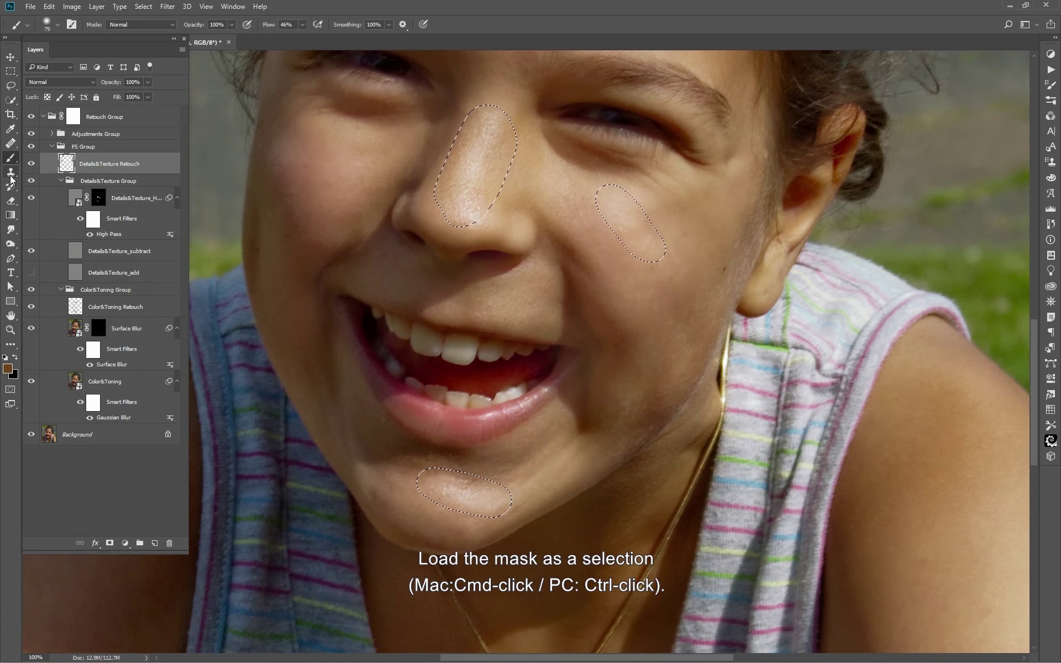
click(10, 174)
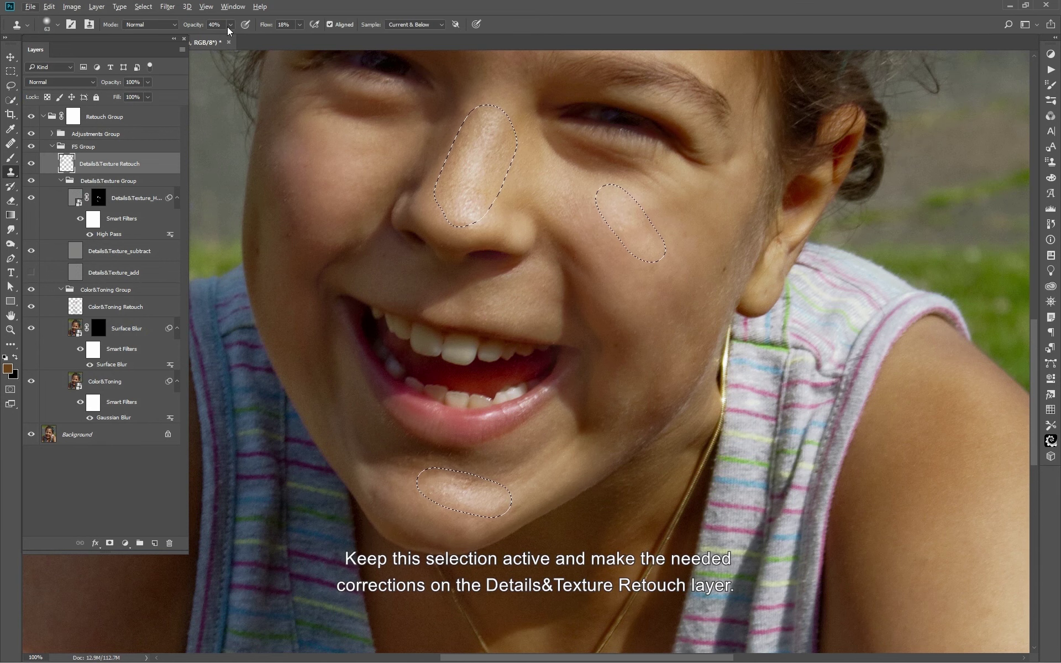
click(299, 25)
drag(297, 38, 295, 38)
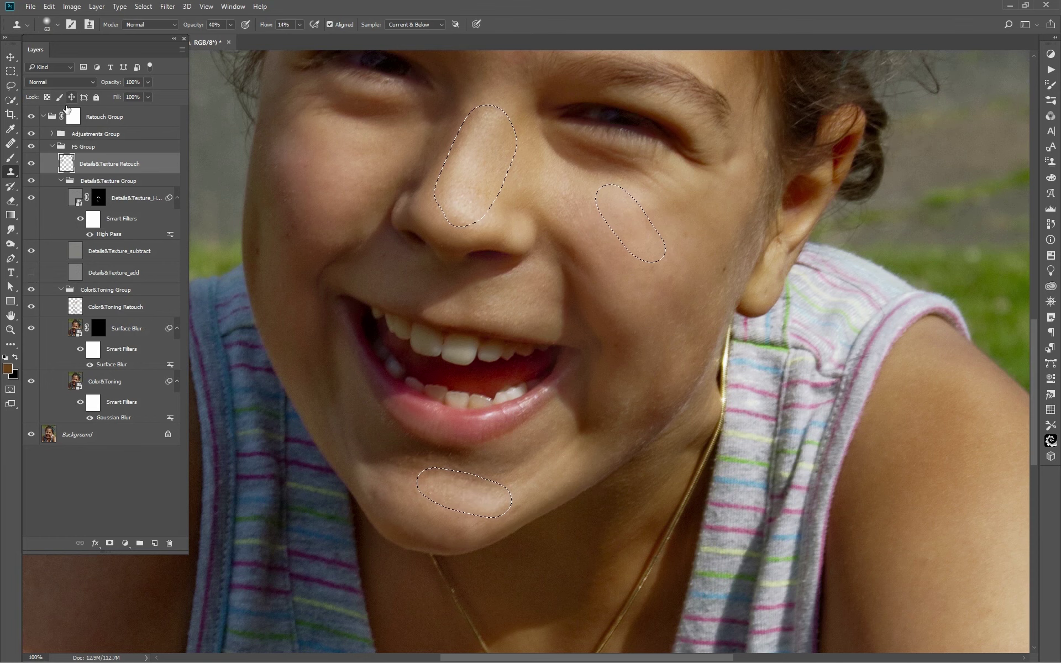
Add a mask from the inverted High Pass selection to Details&Texture_subtract
click(98, 198)
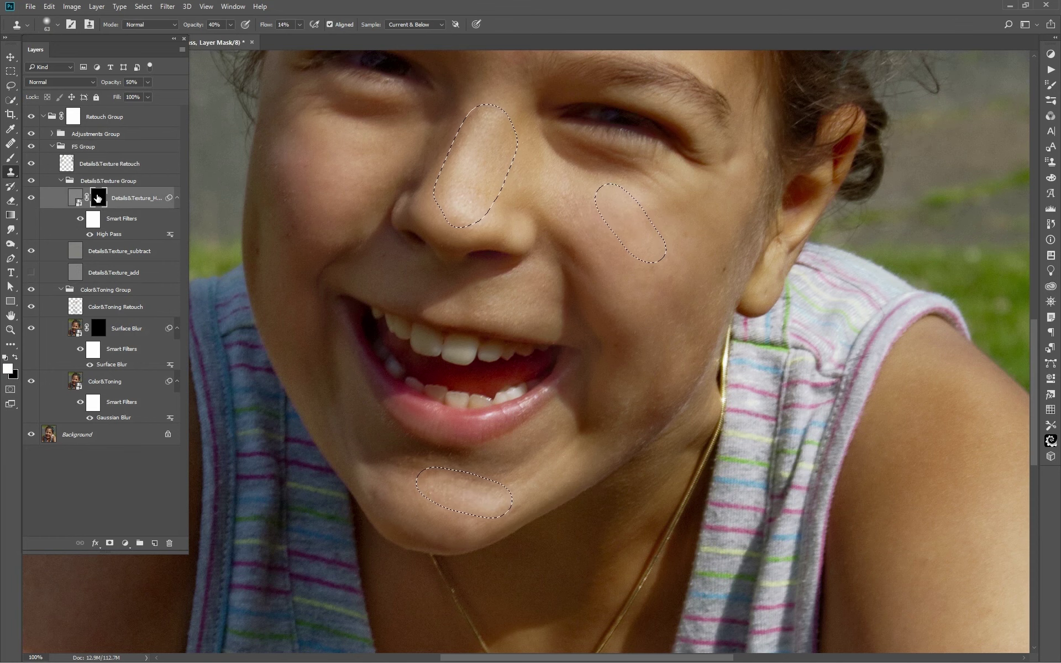
click(101, 253)
key(ctrl+shift+i)
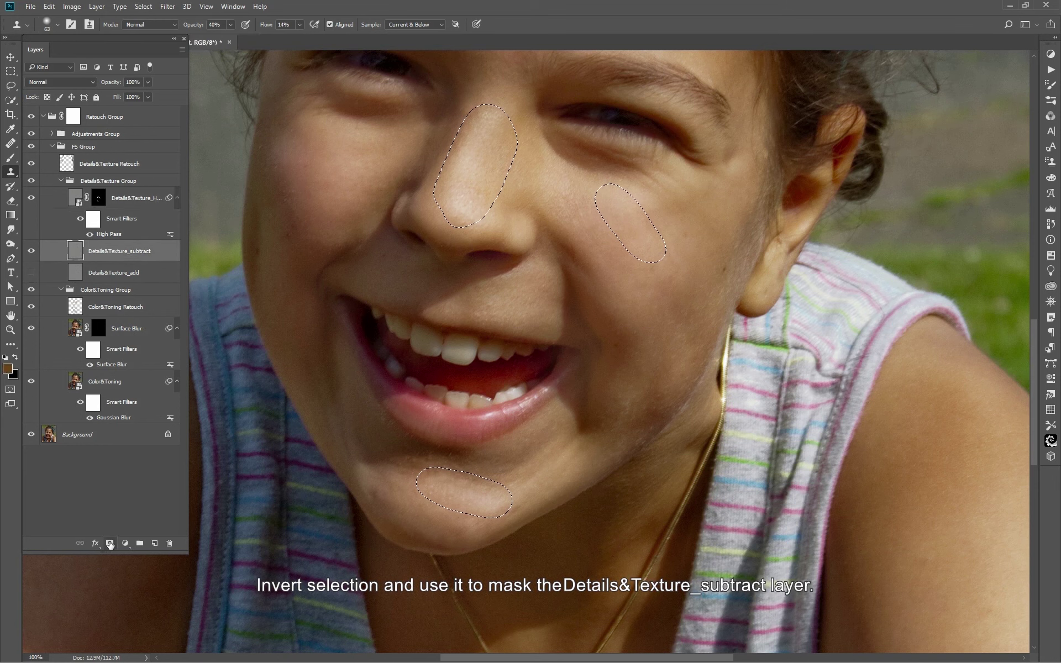
click(109, 543)
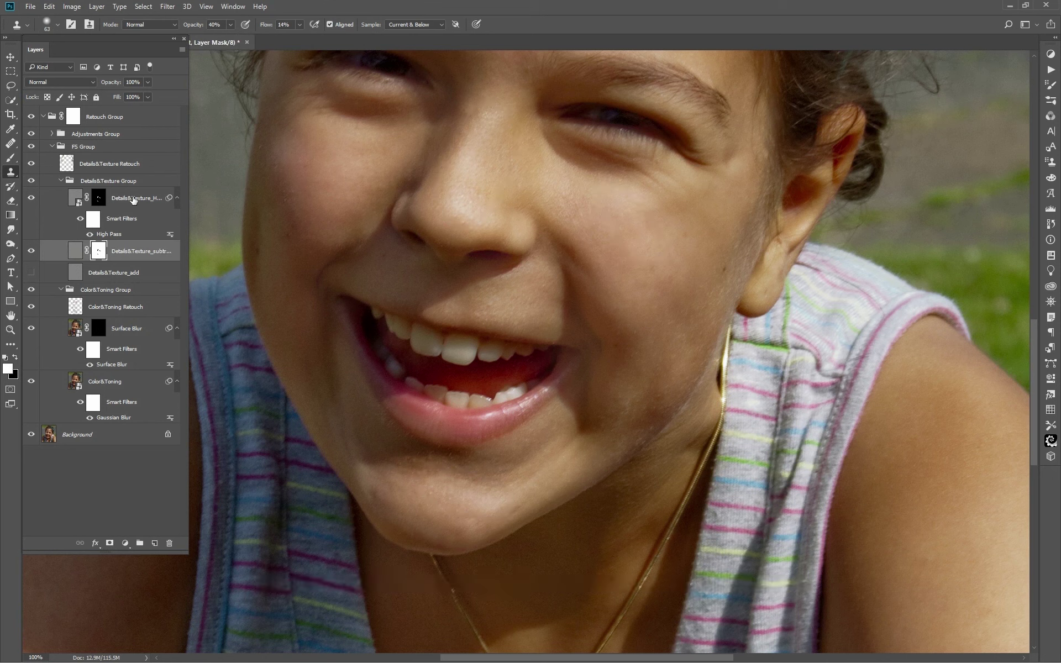
click(128, 224)
click(120, 259)
click(11, 320)
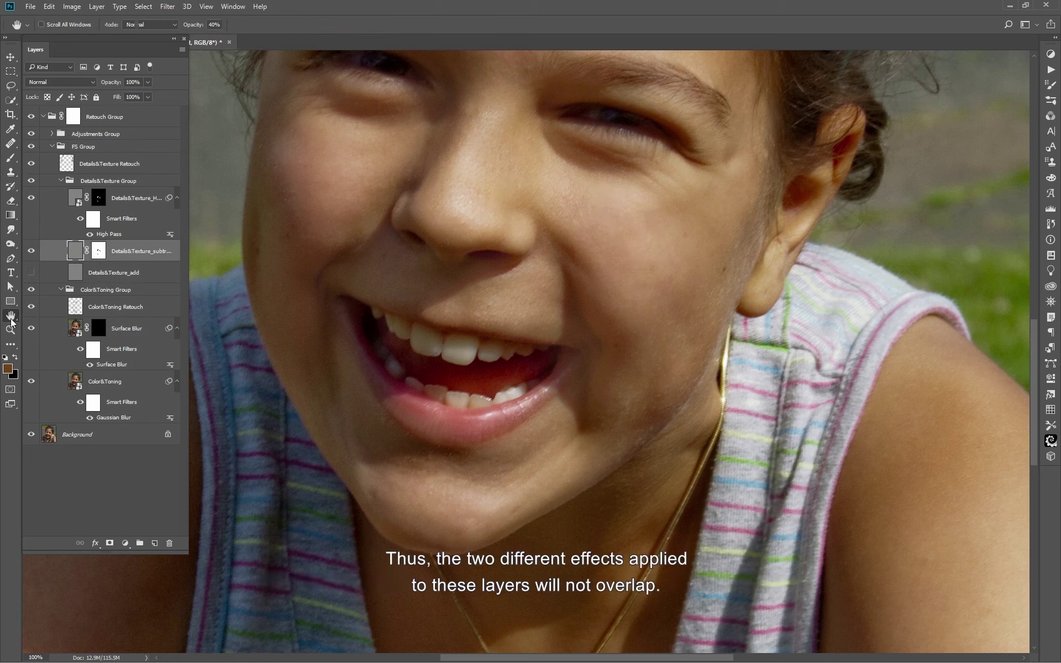
double_click(12, 319)
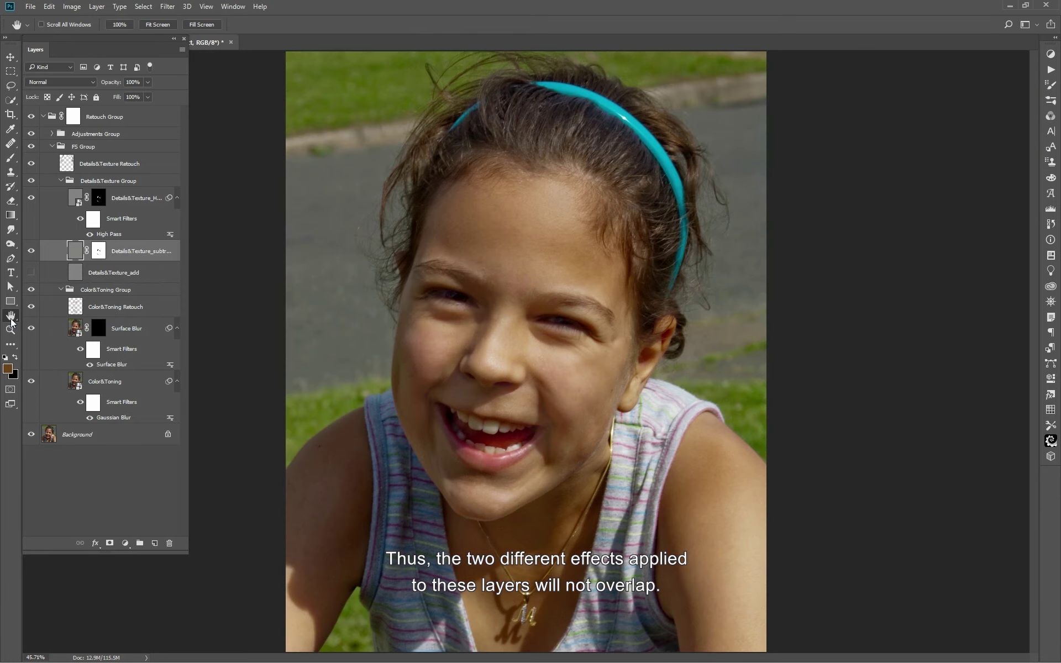
Select Surface Blur, preview it without its mask, and zoom 100% onto the M pendant's mask
key(alt+])
key(b)
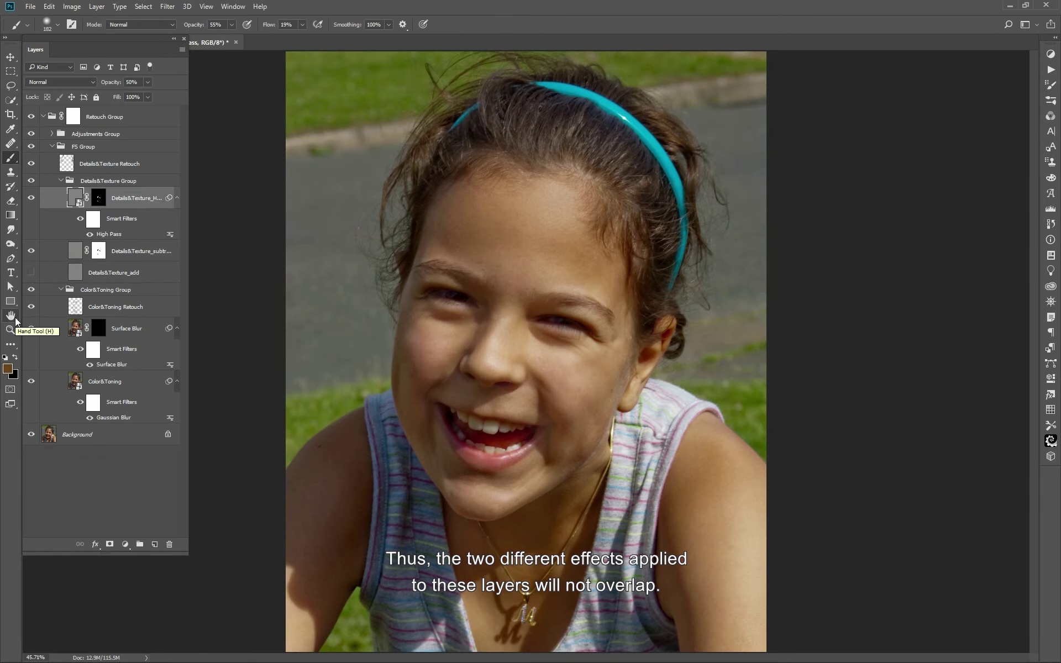
click(57, 330)
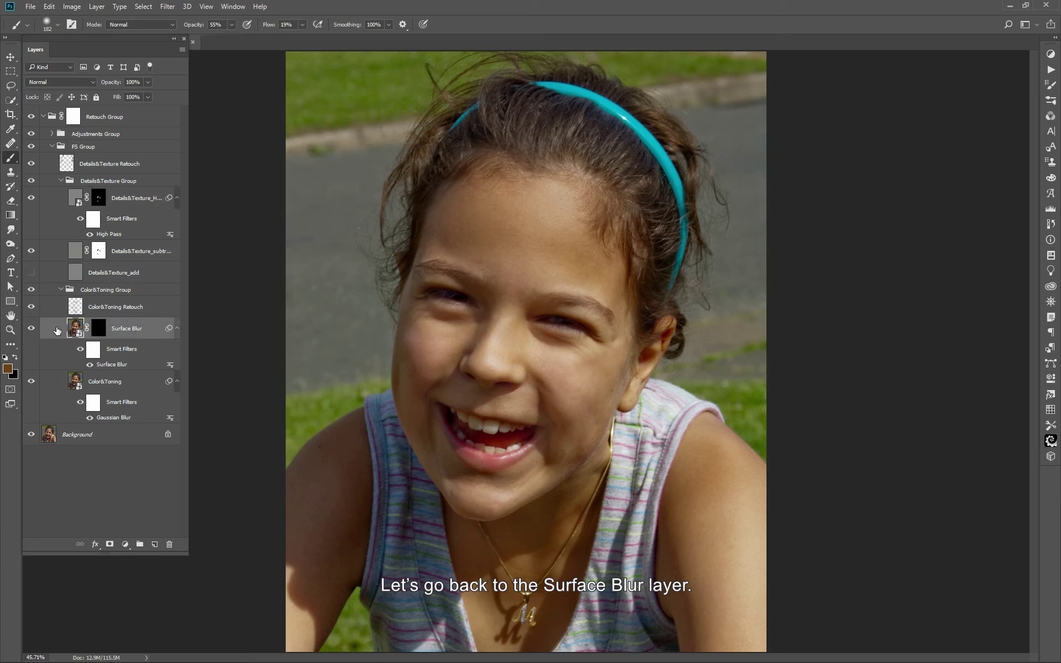
shift+click(99, 330)
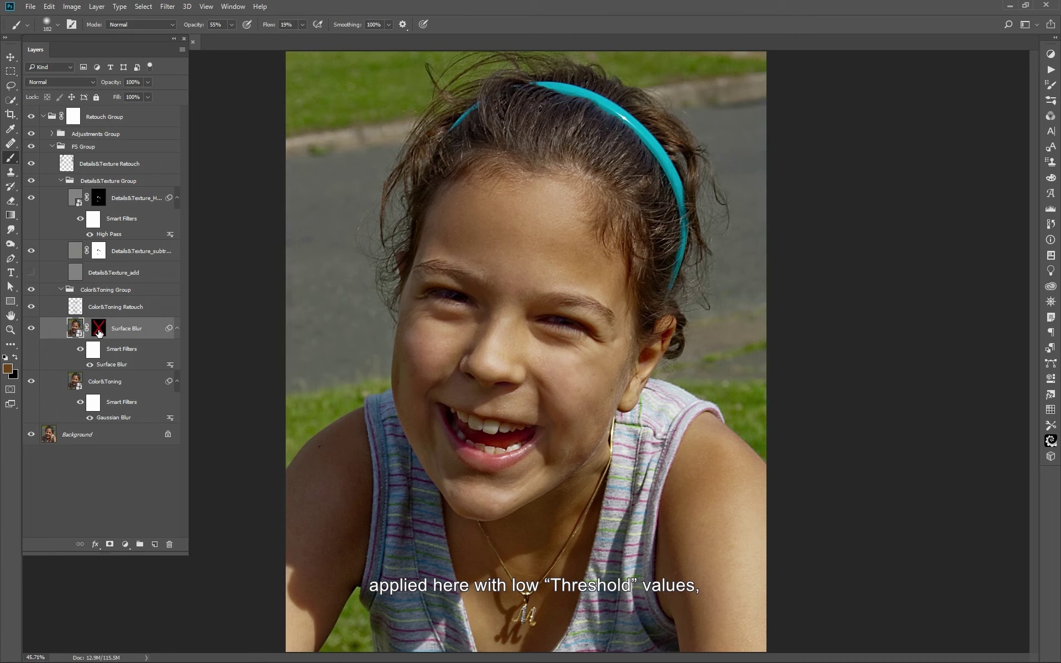
shift+click(99, 331)
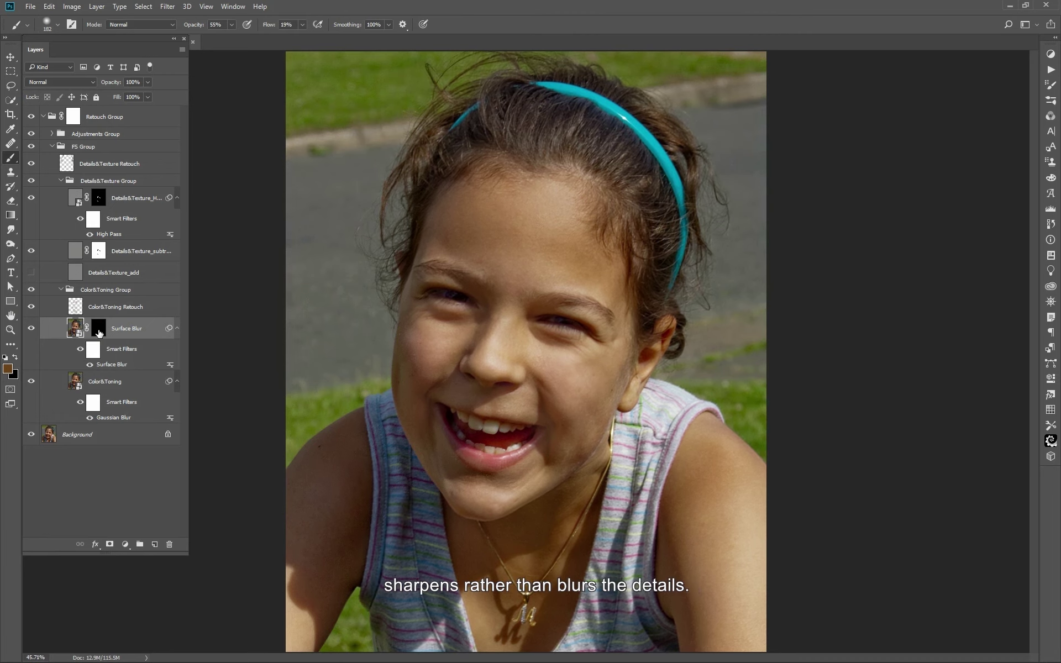
double_click(10, 331)
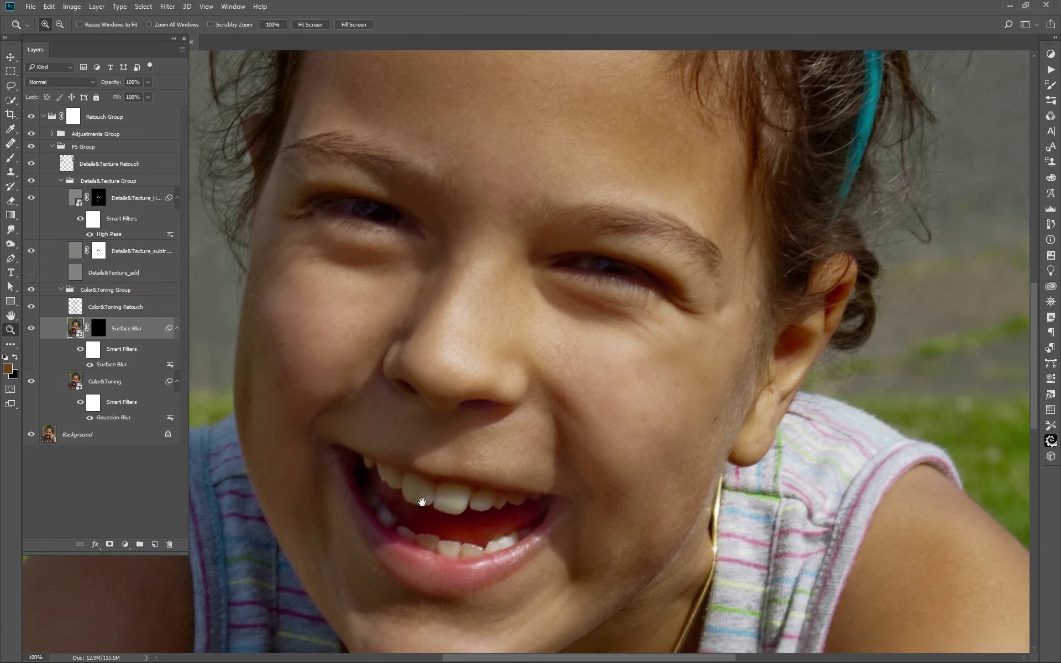
drag(400, 527, 429, 349)
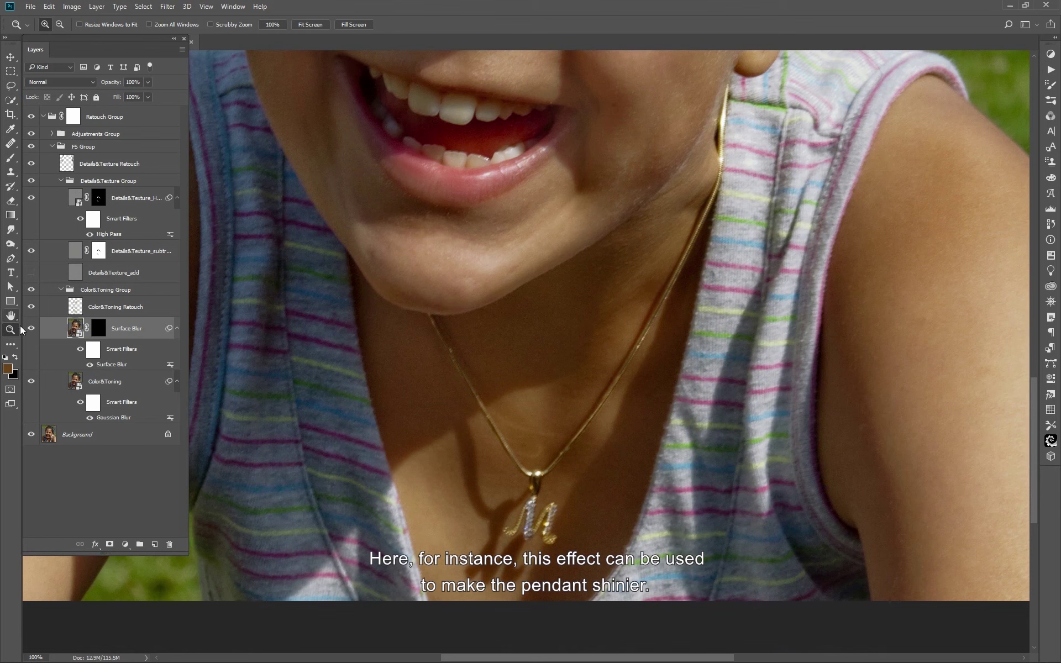
click(98, 331)
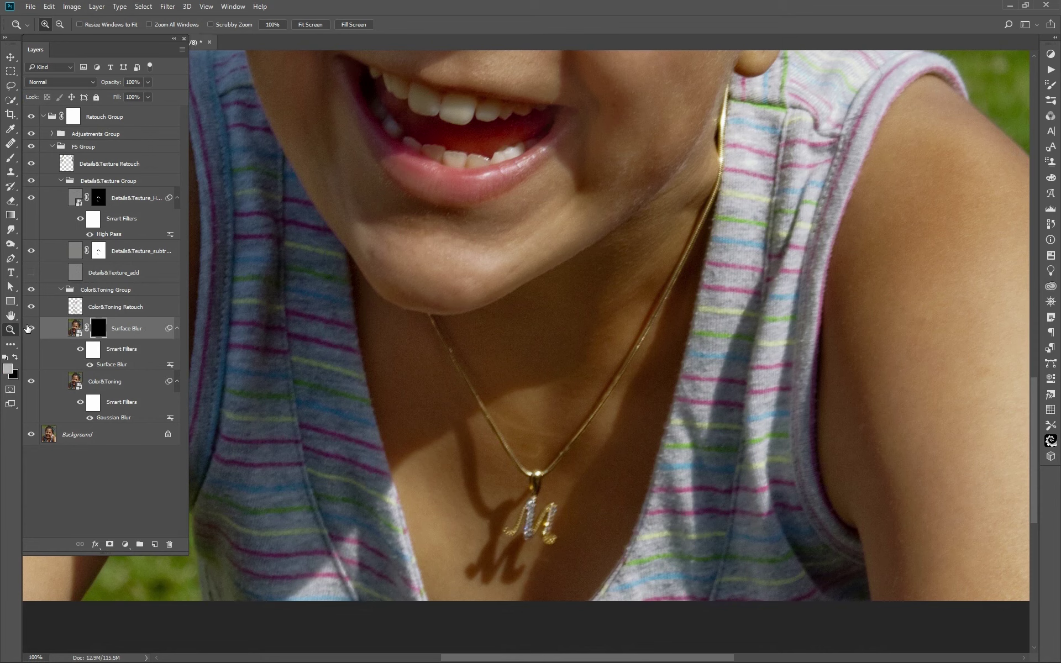
Keep Surface Blur at Radius 4, Threshold 2 and set a 24 px, 100% opacity, 50% flow brush
double_click(108, 365)
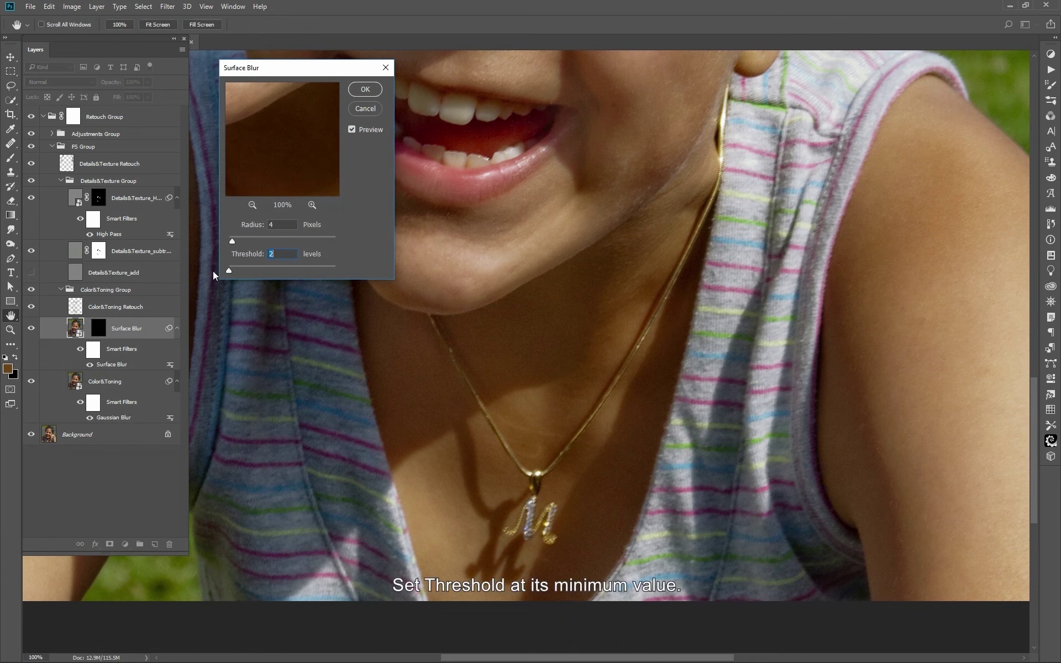
click(366, 92)
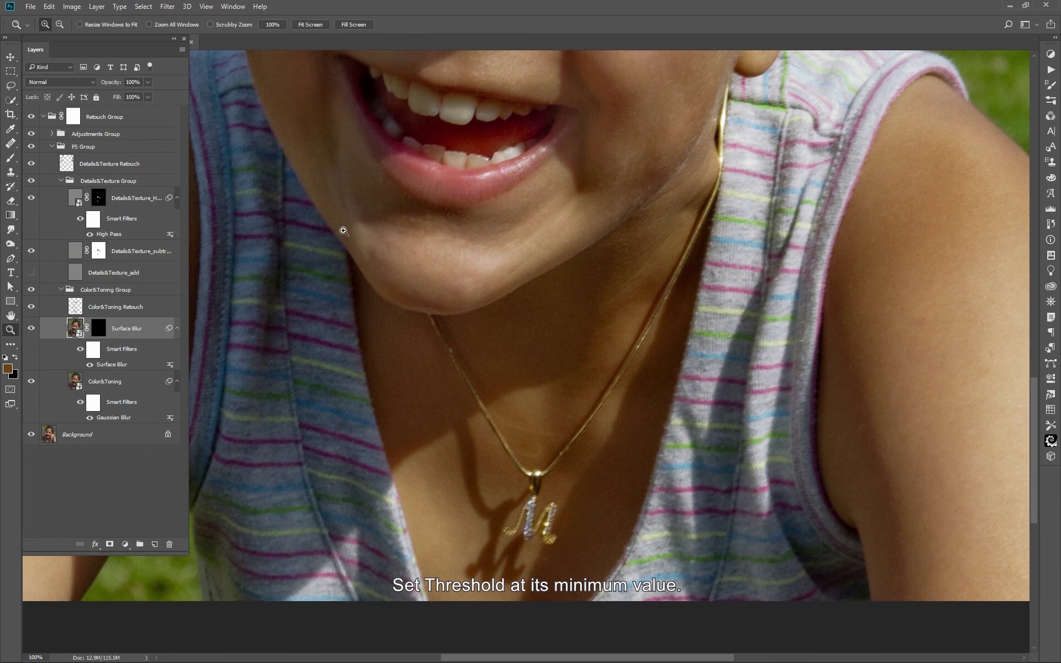
click(9, 159)
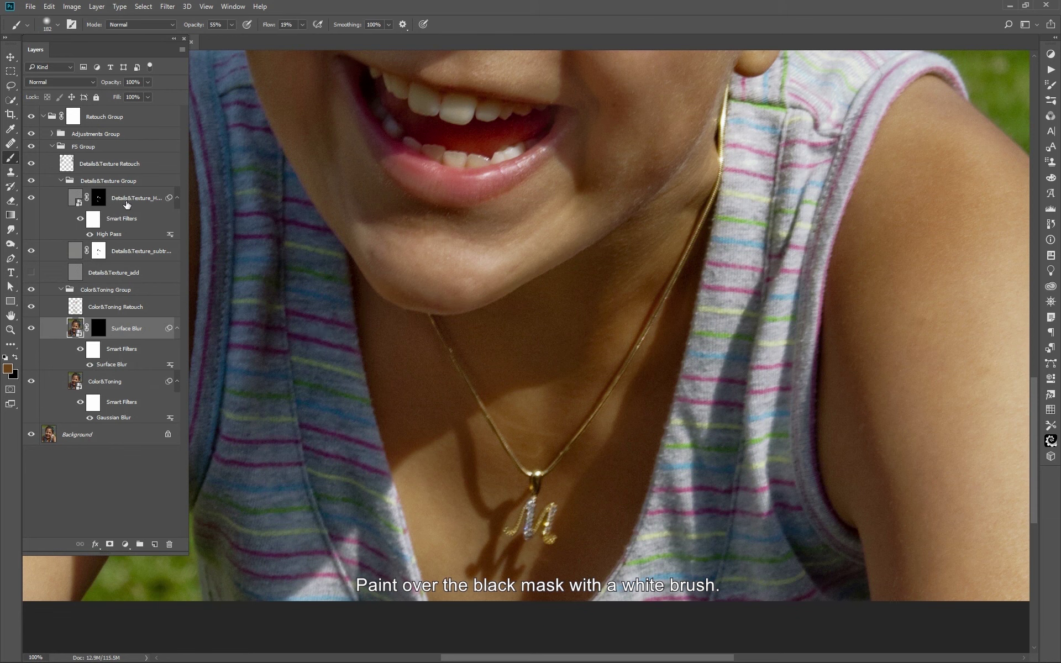
click(99, 328)
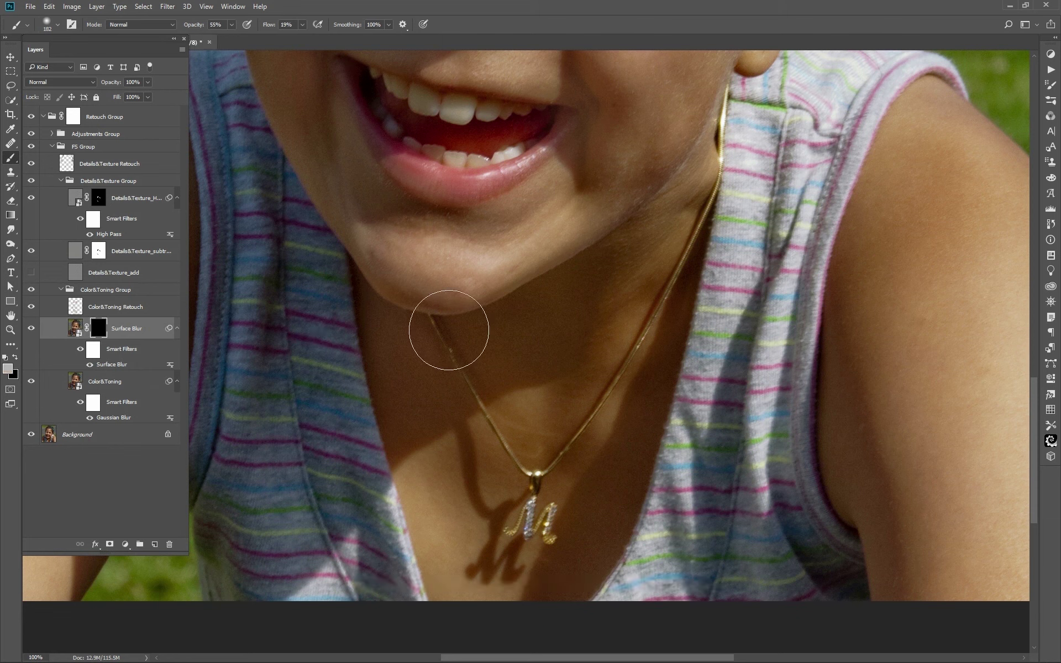
drag(444, 330, 399, 342)
click(302, 25)
key(0)
key(shift+5)
Paint the Surface Blur onto the necklace chain and toggle the layer twice to compare
mouse_move(555, 541)
mouse_down()
mouse_move(550, 516)
mouse_move(533, 504)
mouse_move(632, 360)
mouse_move(689, 246)
mouse_move(674, 278)
mouse_move(722, 116)
mouse_up()
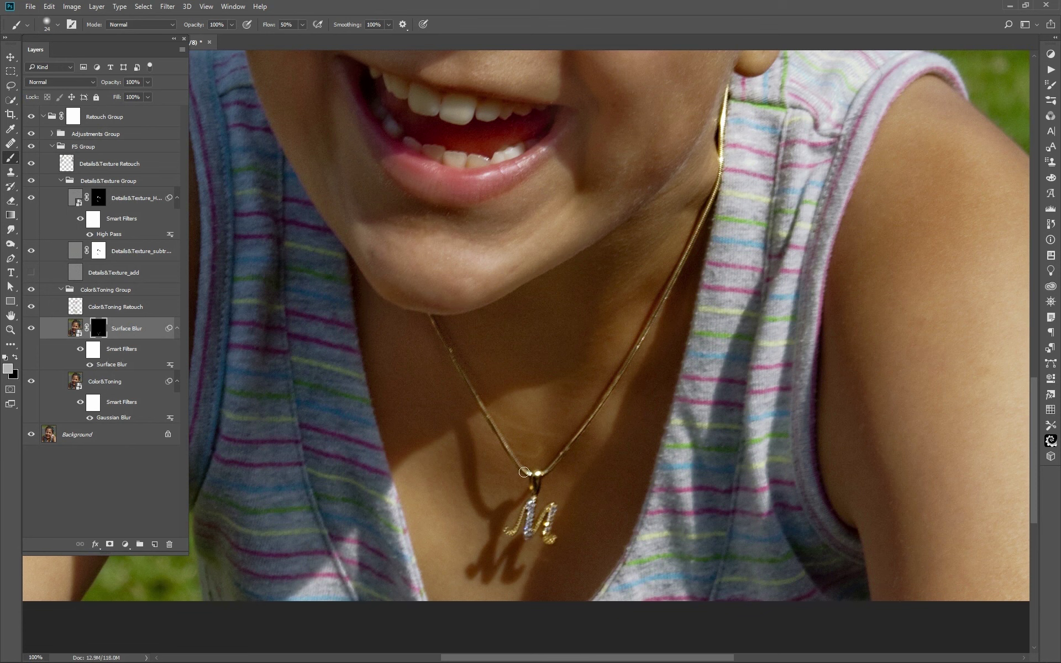
click(30, 328)
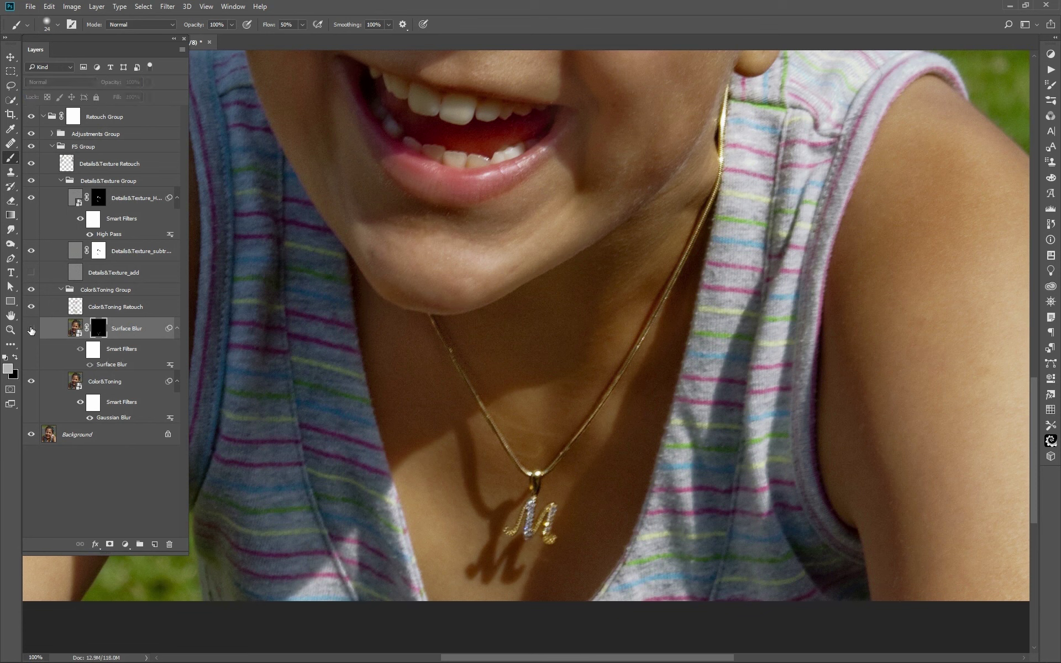
click(31, 329)
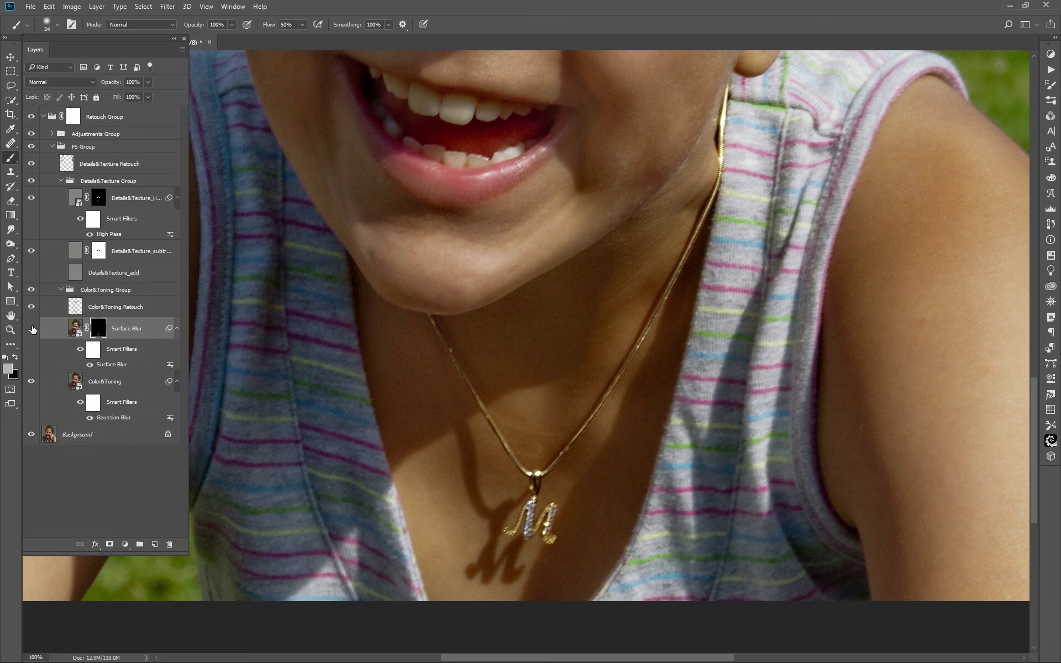
click(32, 329)
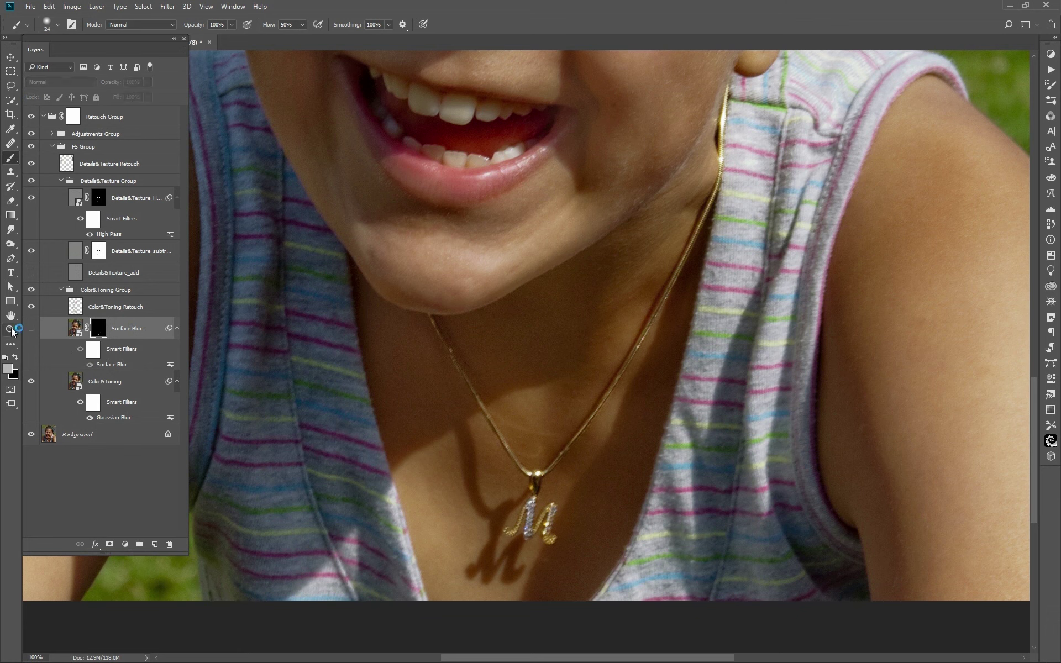
click(32, 330)
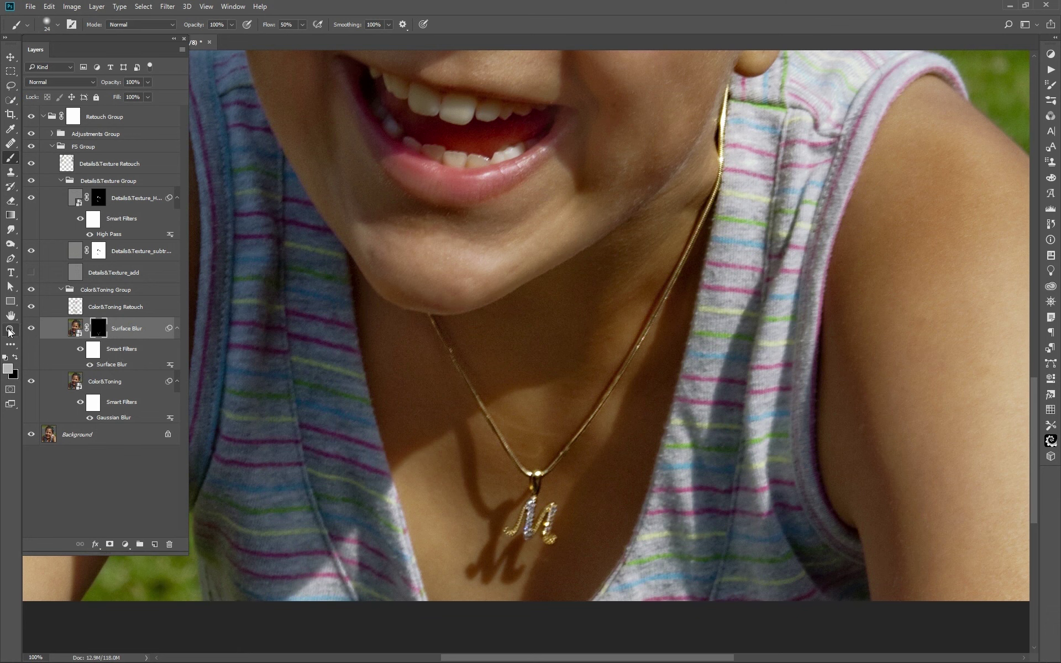
click(10, 331)
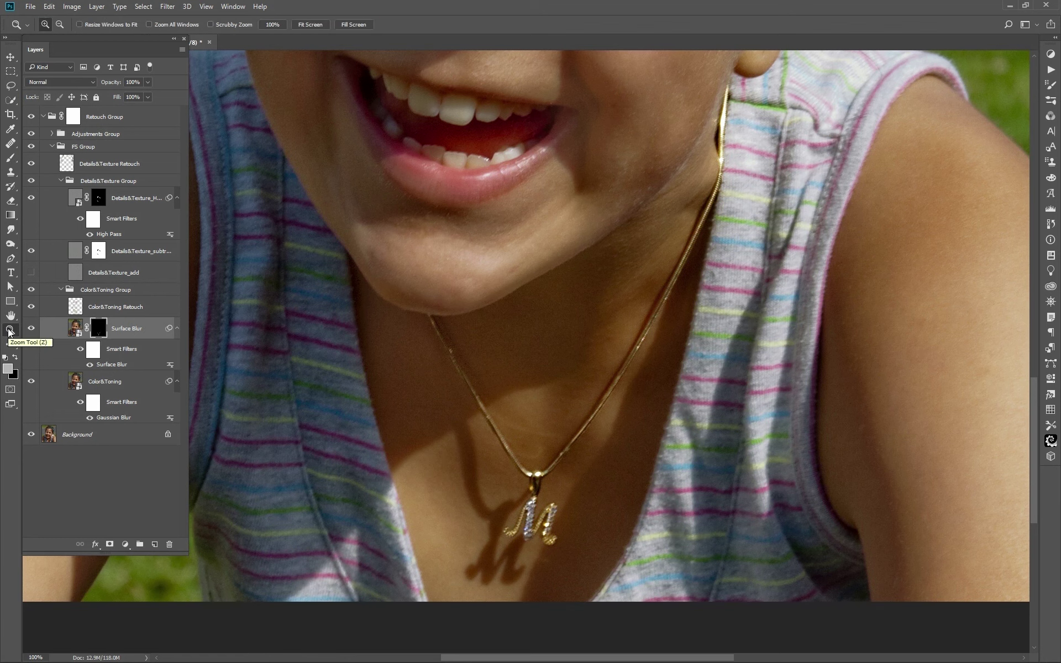
click(11, 316)
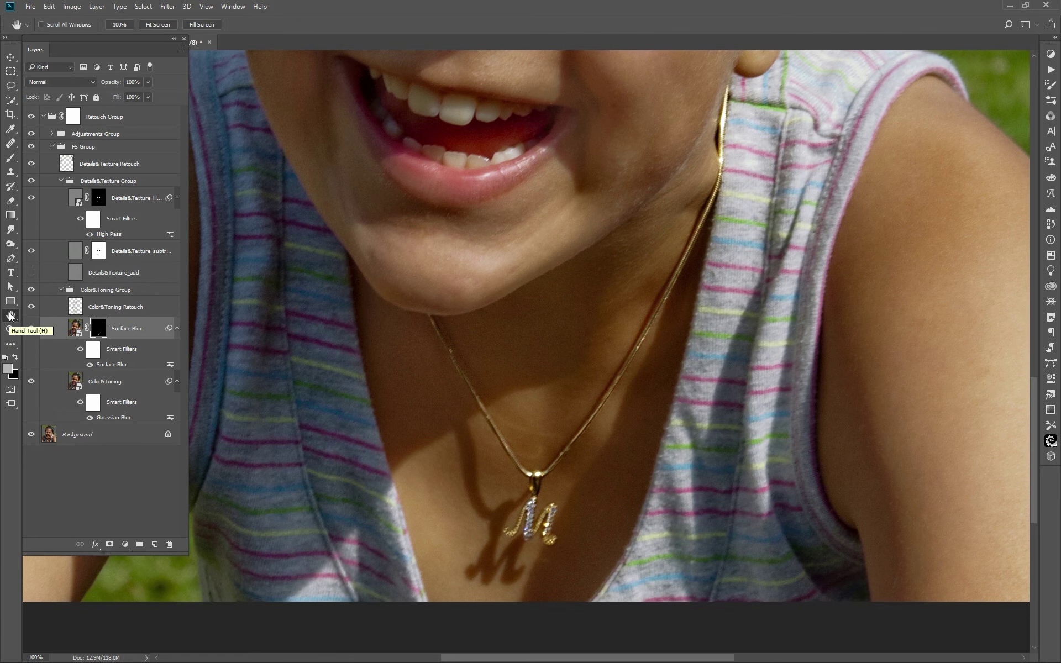
double_click(9, 316)
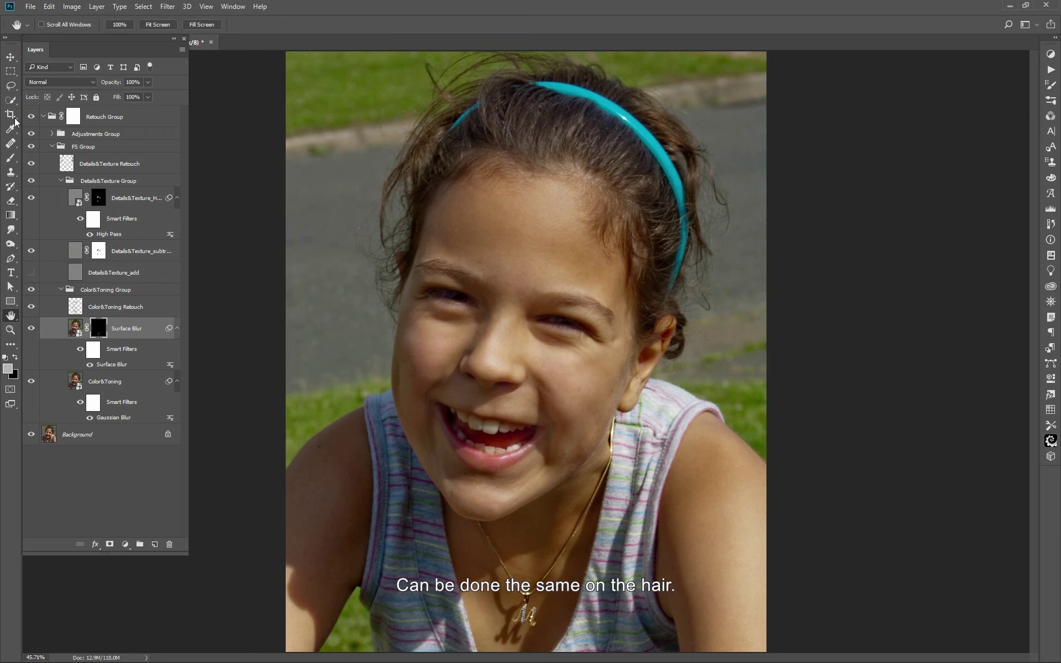
Set the brush to 25% flow and about 204 px
click(11, 157)
click(303, 24)
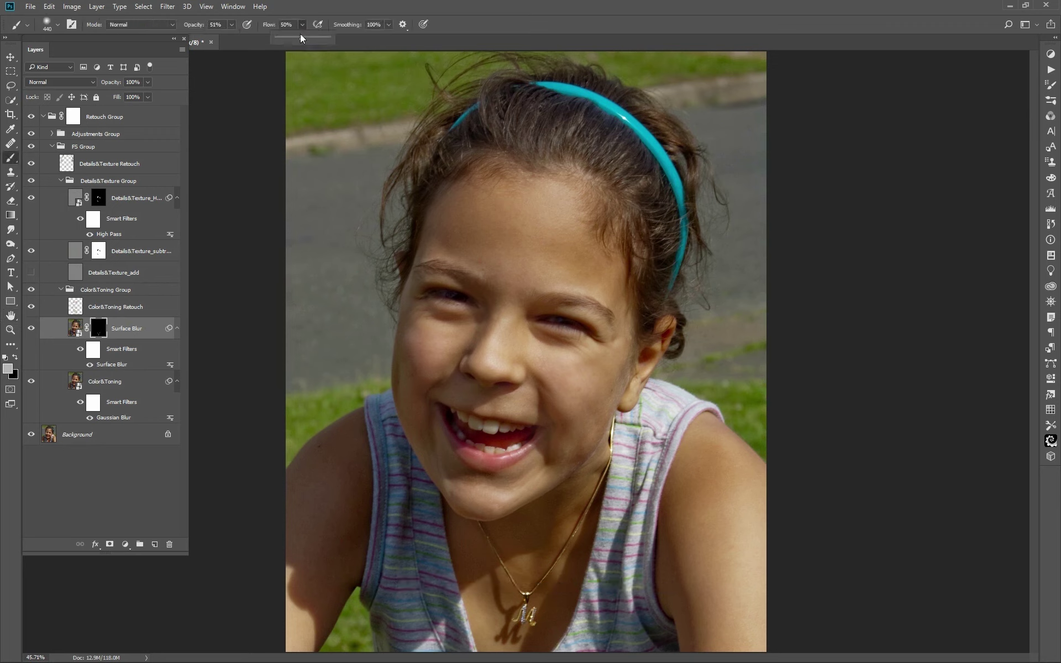
drag(302, 37, 288, 37)
alt+right_click(660, 222)
mouse_move(396, 270)
mouse_down()
mouse_move(658, 133)
mouse_move(686, 311)
mouse_move(569, 91)
mouse_move(399, 245)
mouse_move(568, 85)
mouse_move(411, 194)
mouse_move(548, 116)
mouse_move(665, 306)
mouse_up()
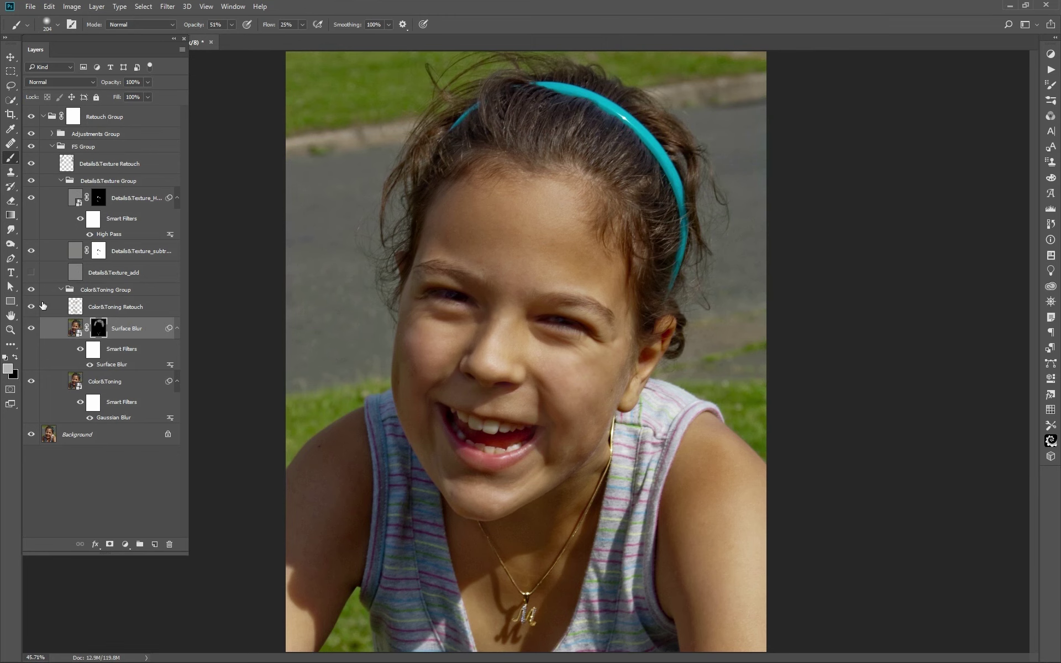
Toggle the Surface Blur layer off and on twice to compare, then save with Ctrl+S
click(31, 328)
click(31, 328)
click(31, 328)
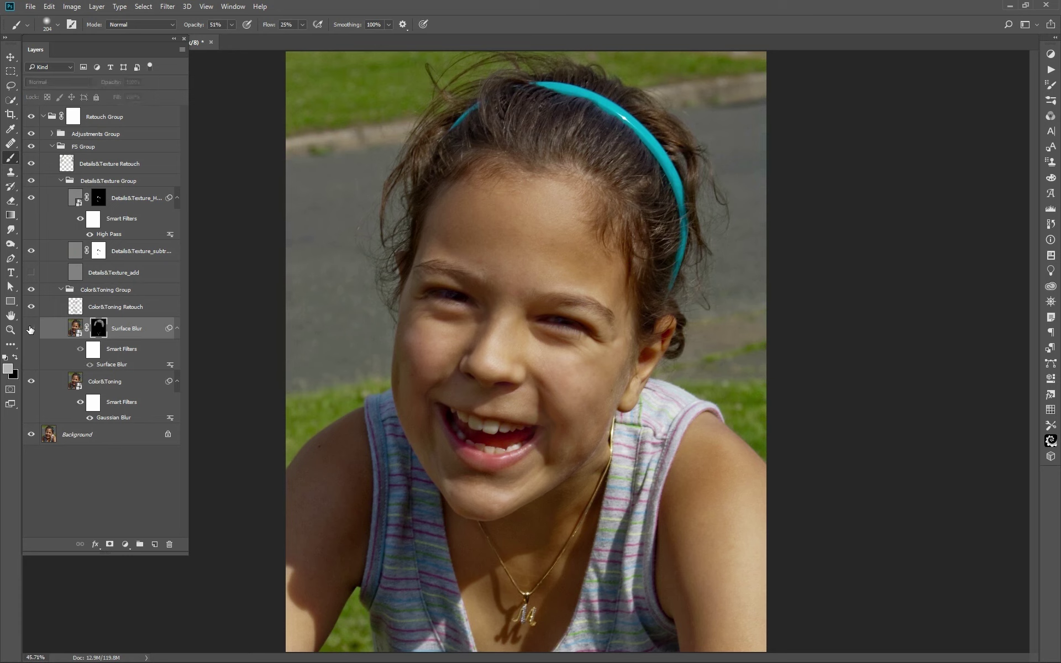
click(31, 328)
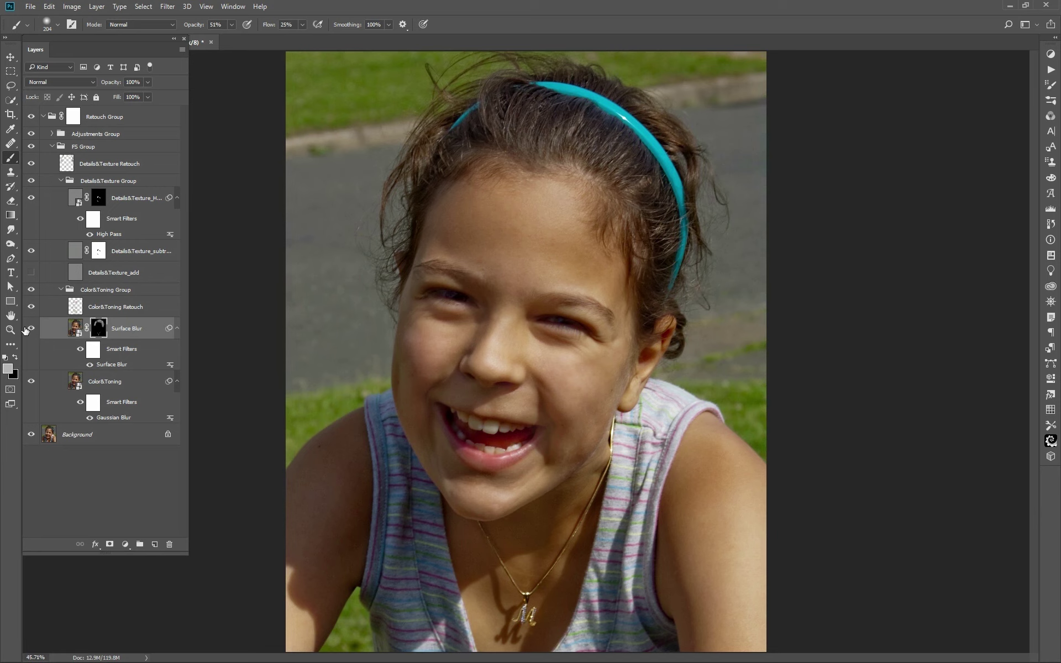
key(ctrl+s)
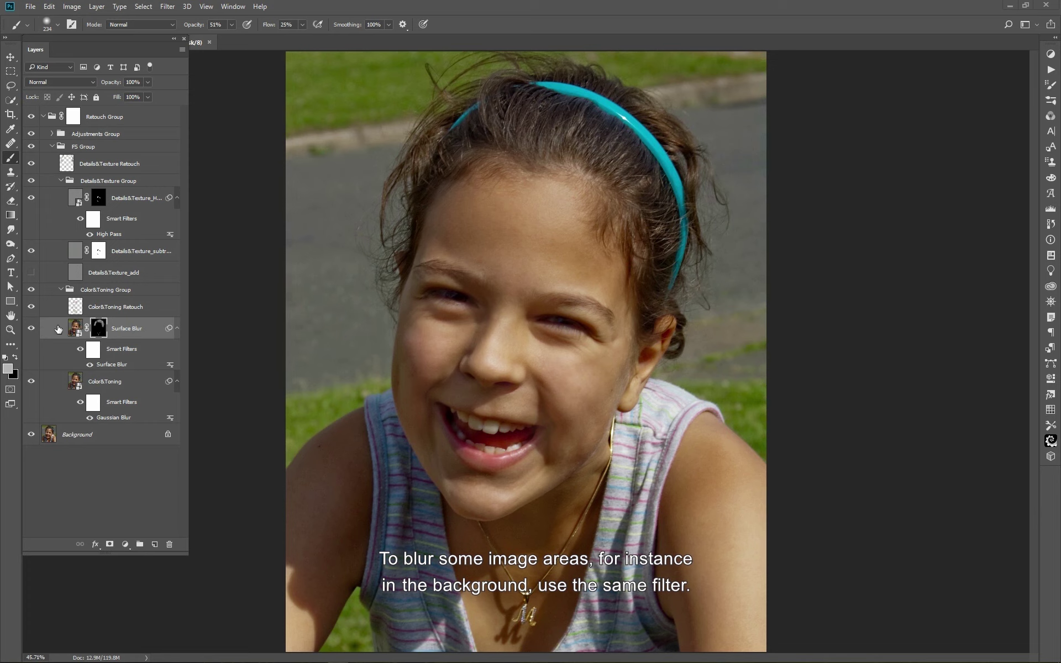
Duplicate Surface Blur, fill the copy's mask black, and paint white over the background at 98% opacity
drag(51, 327, 155, 543)
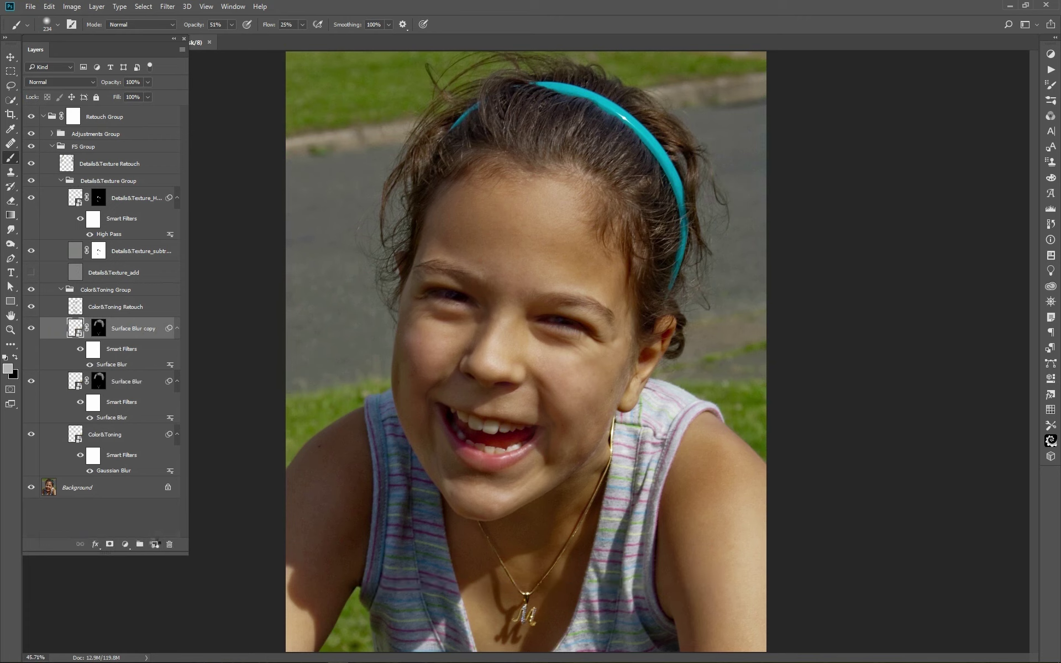
click(99, 329)
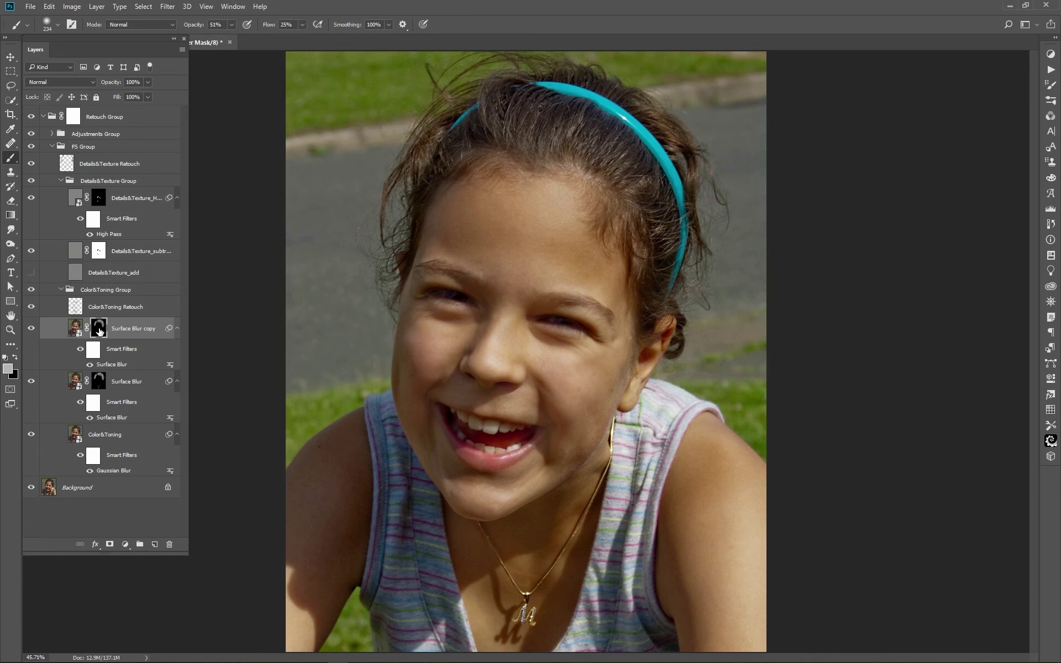
key(shift+F5)
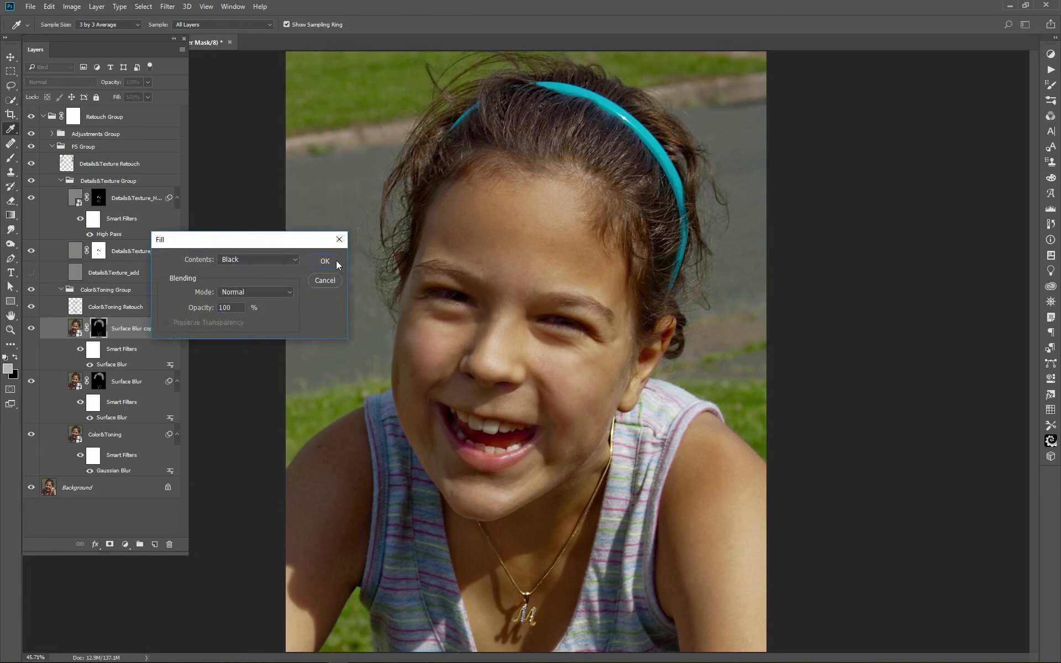
click(325, 261)
key(b)
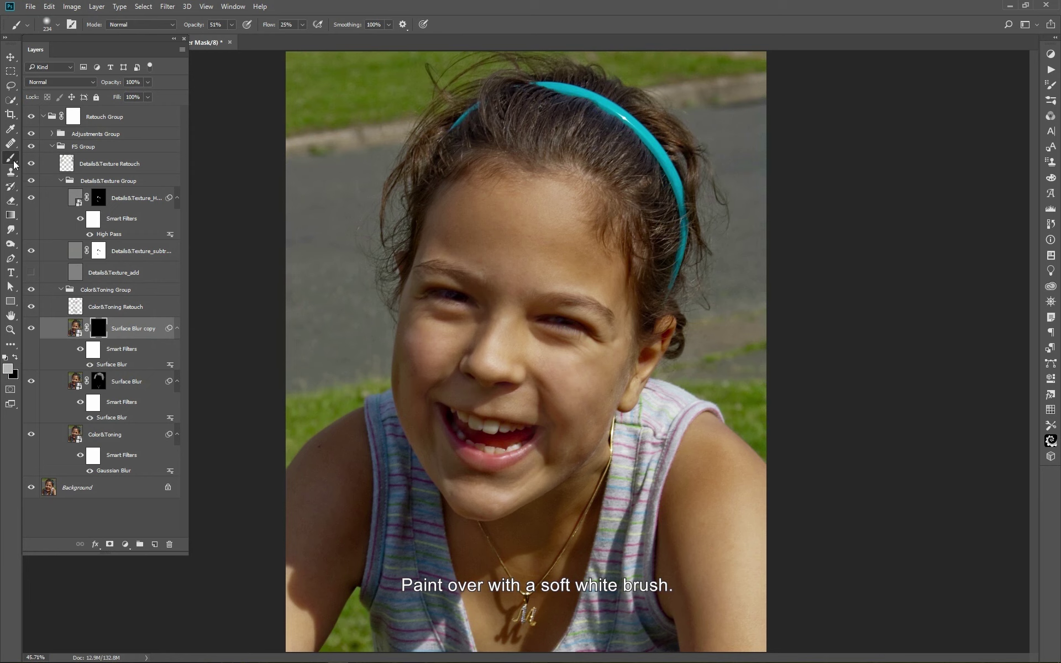
click(303, 24)
mouse_move(232, 24)
mouse_down()
mouse_move(259, 39)
mouse_move(339, 37)
mouse_move(372, 95)
mouse_move(331, 216)
mouse_move(310, 359)
mouse_up()
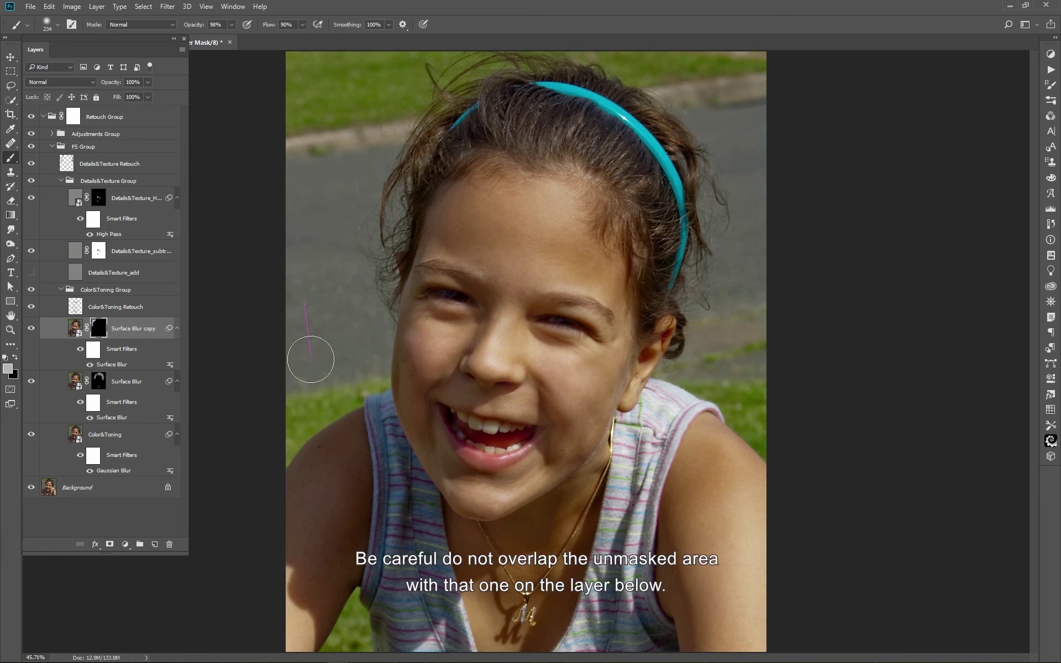
mouse_move(657, 71)
mouse_down()
mouse_move(725, 112)
mouse_move(756, 267)
mouse_move(763, 417)
mouse_move(707, 364)
mouse_move(742, 404)
mouse_move(760, 313)
mouse_up()
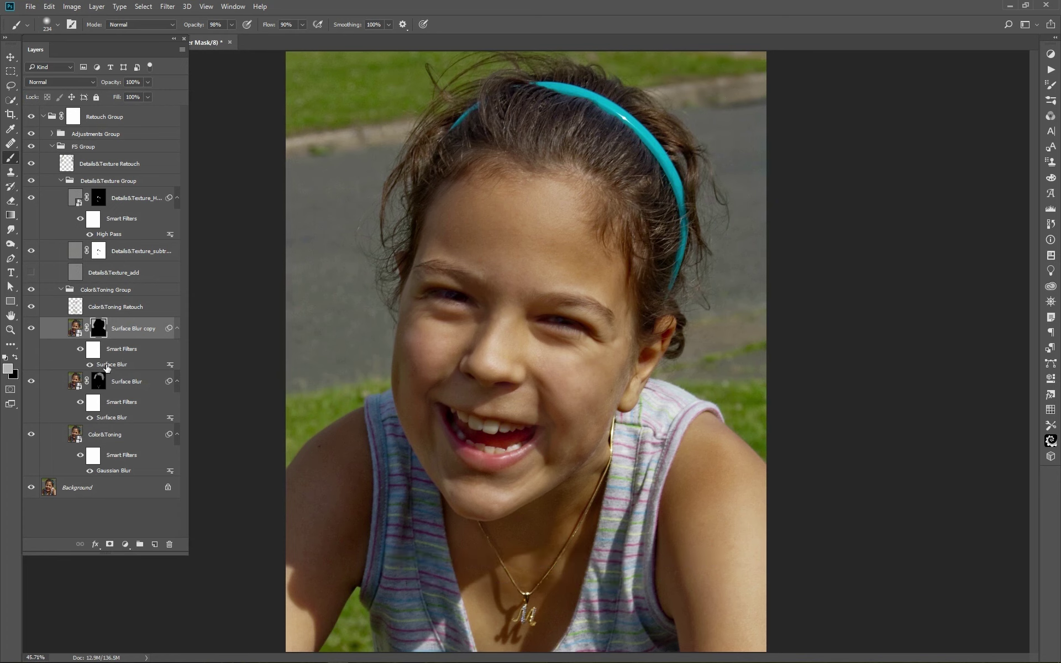
Set the copy's Surface Blur to Radius 28 pixels and Threshold 112 levels
key(ctrl+2)
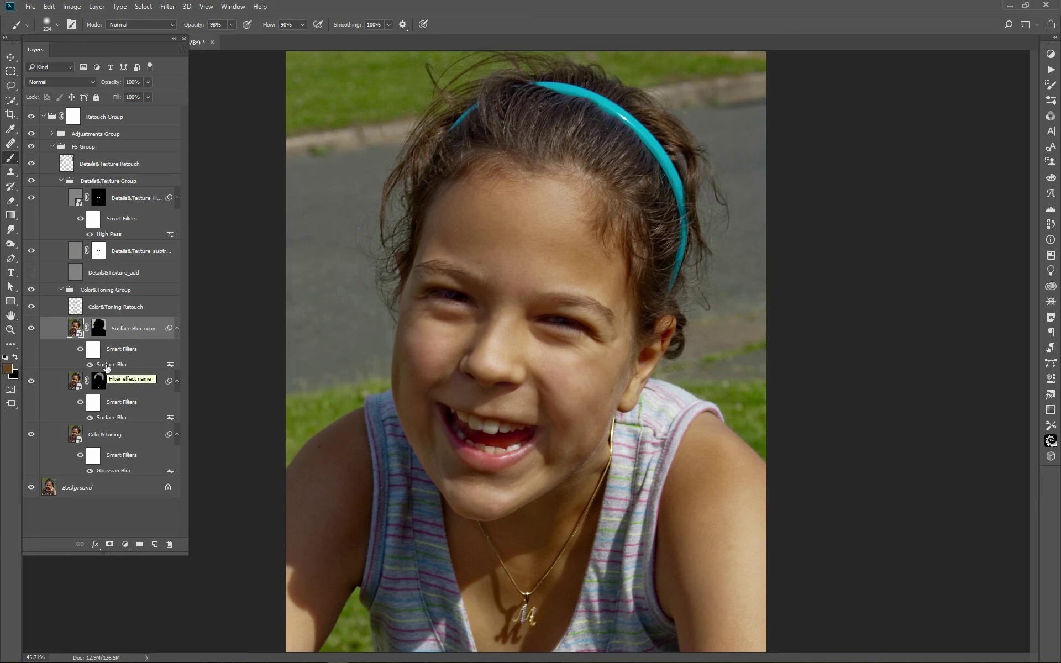
double_click(107, 366)
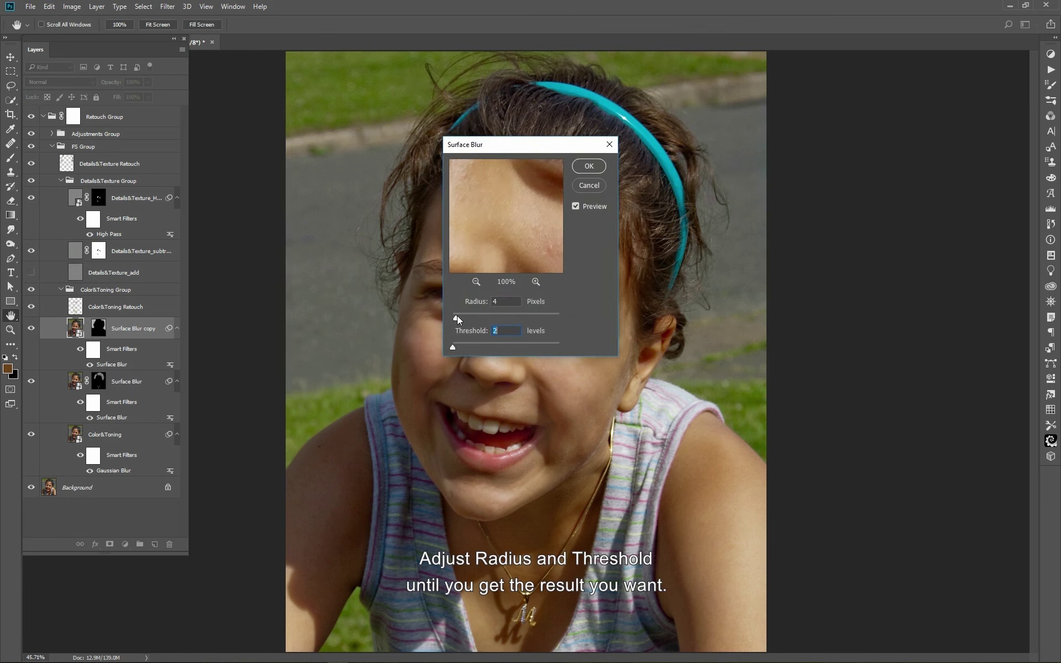
drag(459, 319, 483, 320)
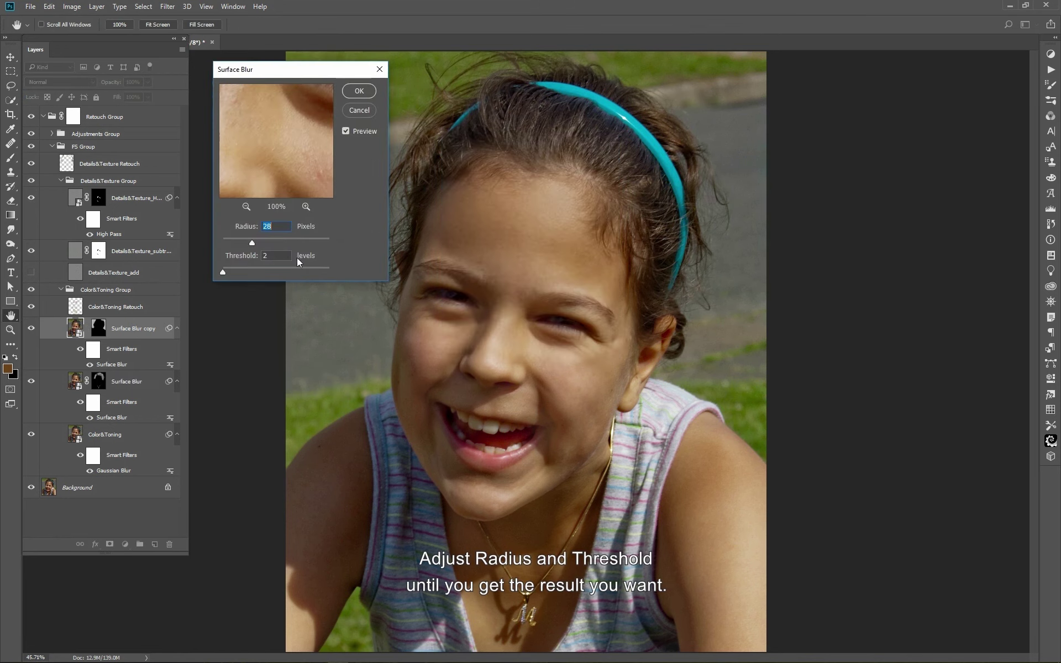
key(Tab)
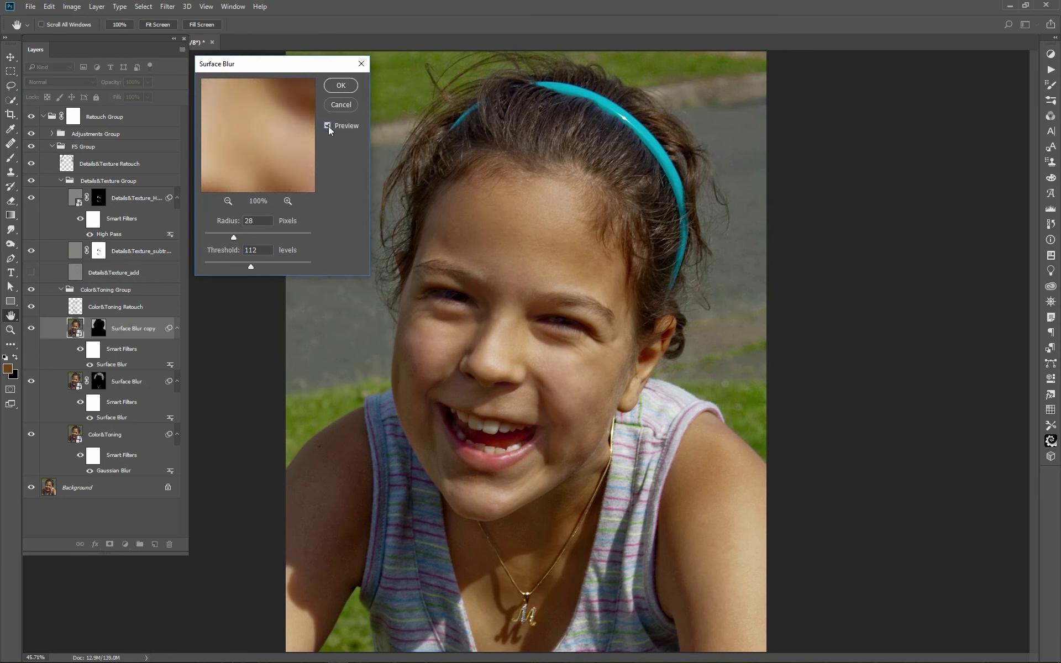
click(342, 87)
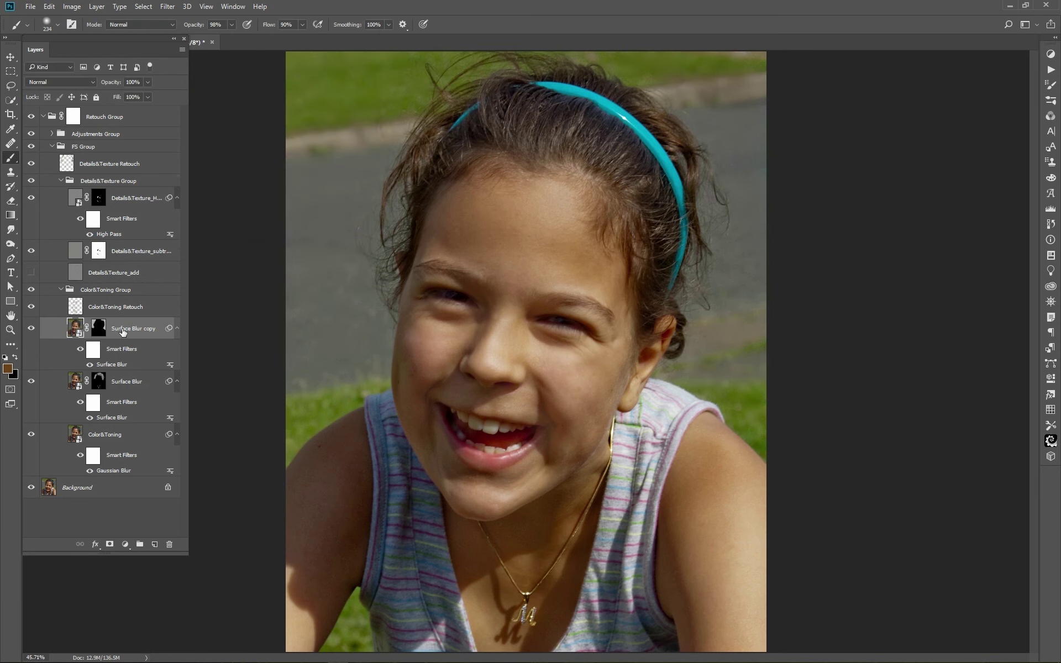
key(l)
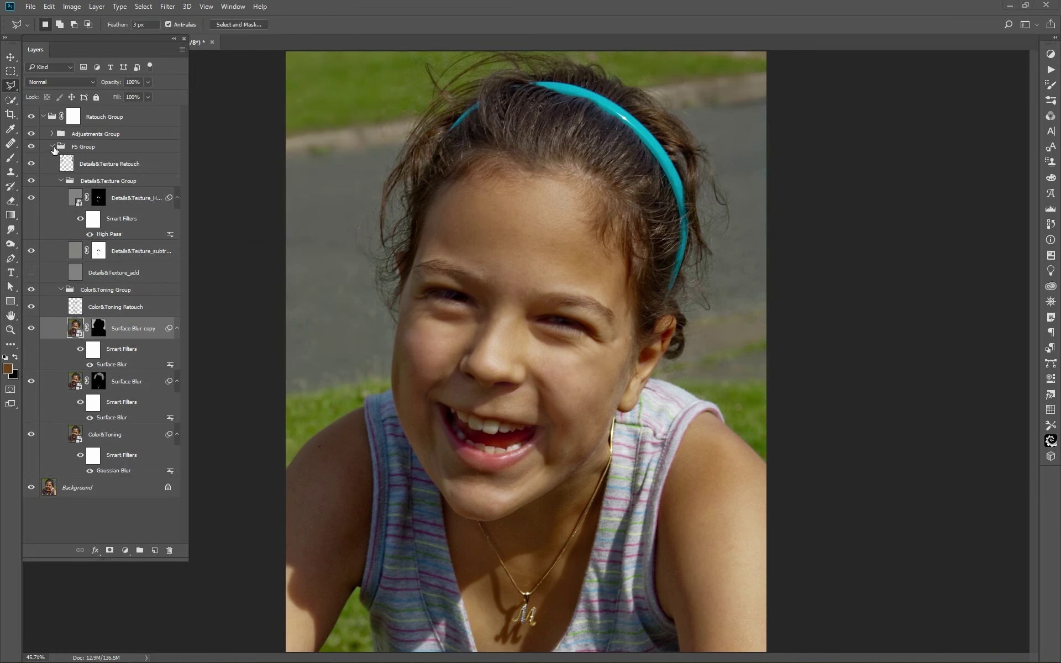
Collapse FS Group and quick-select the girl's face and shoulders on the Background layer
click(53, 147)
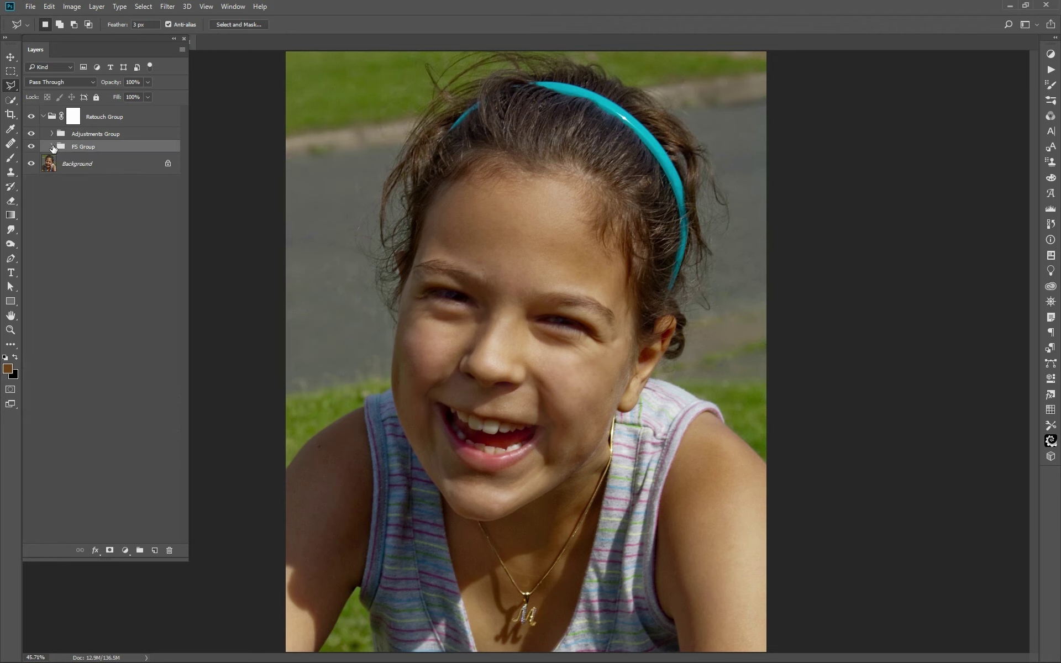
click(49, 164)
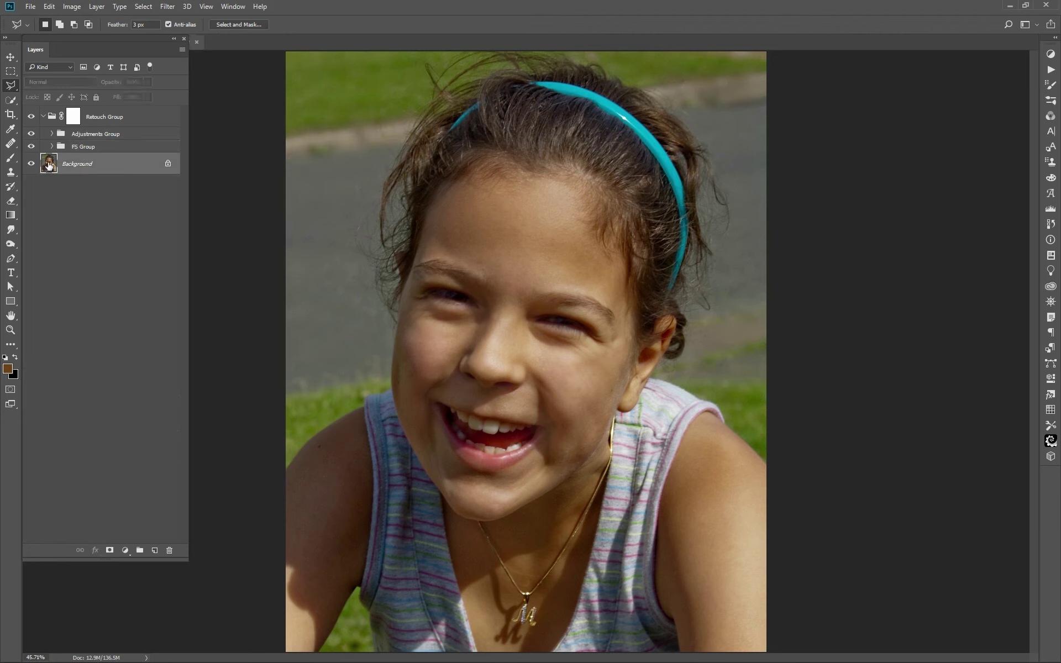
click(10, 102)
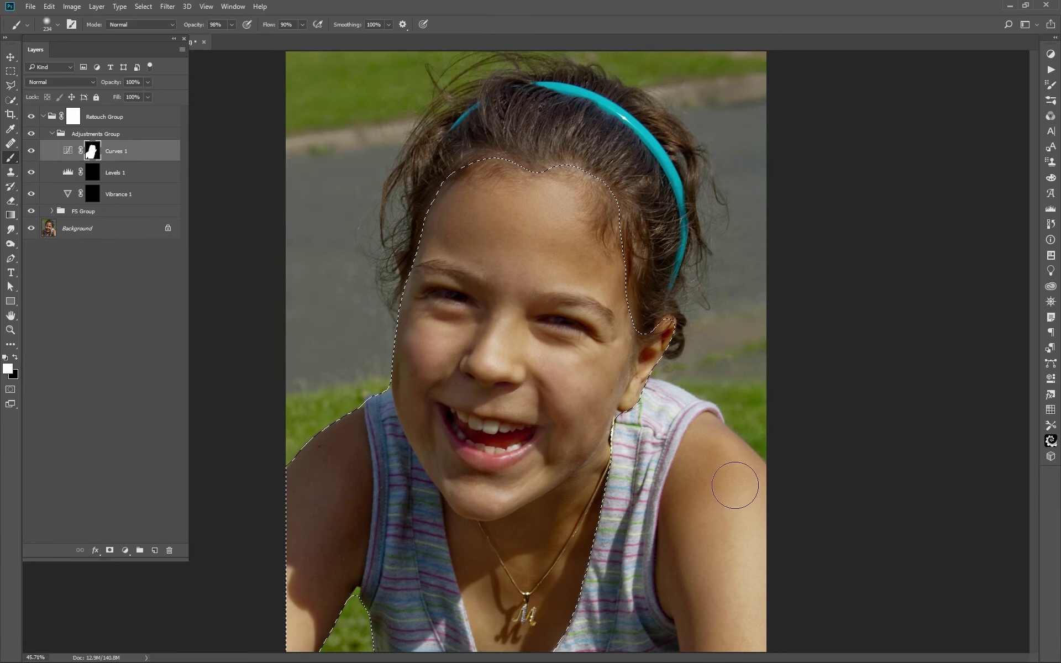
Fill the adjustment masks from the selection and check Curves 1, Vibrance 1 and Vibrance 2
right_click(395, 575)
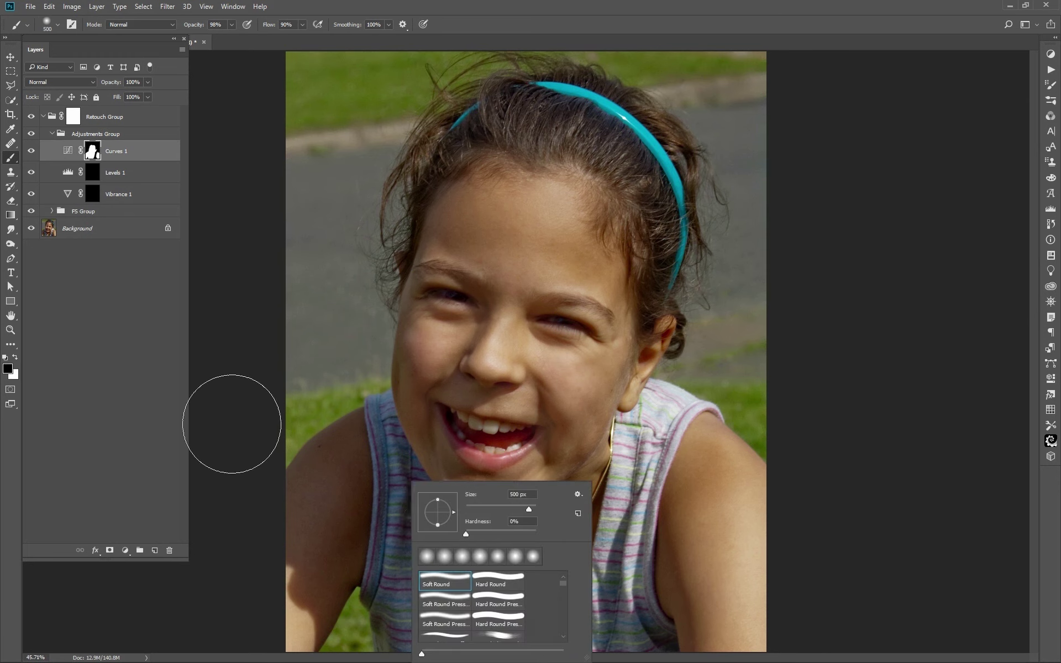
key(Return)
key(x)
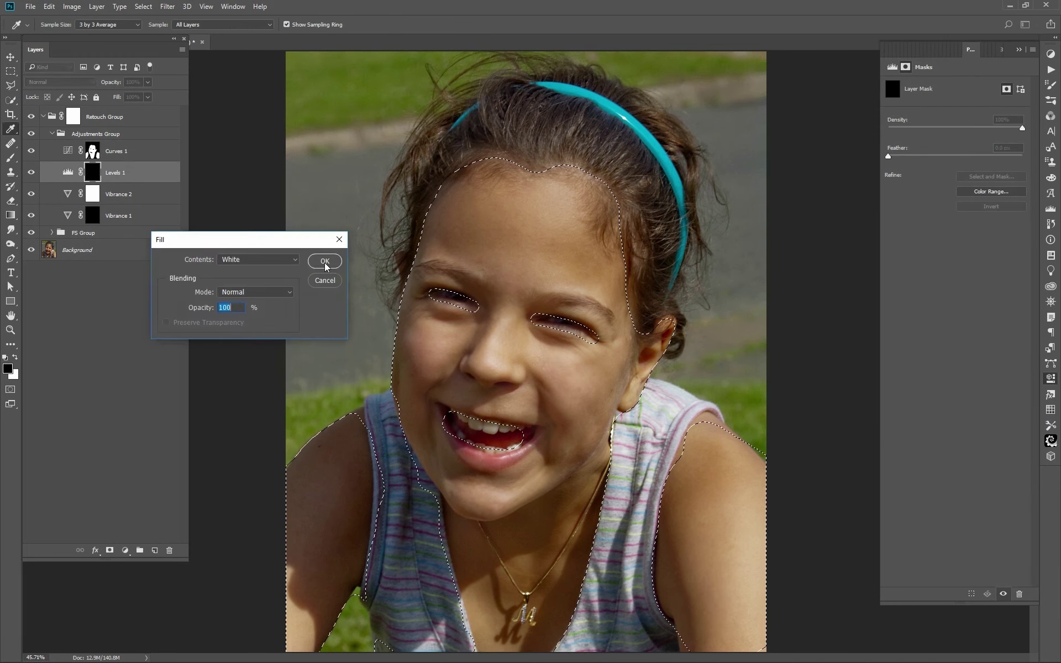
click(325, 261)
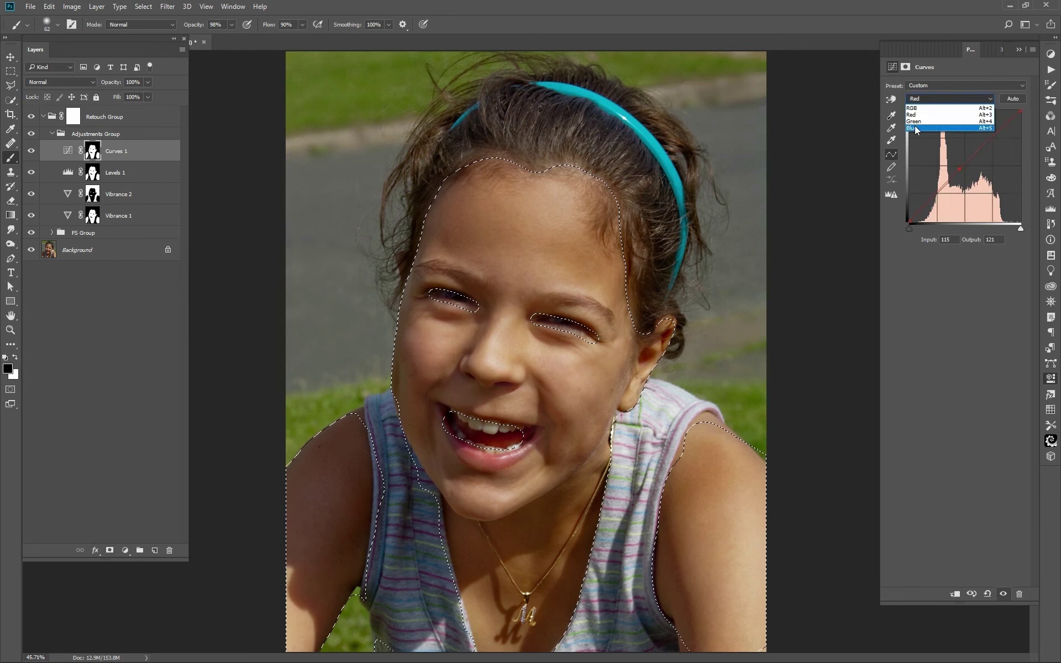
click(915, 128)
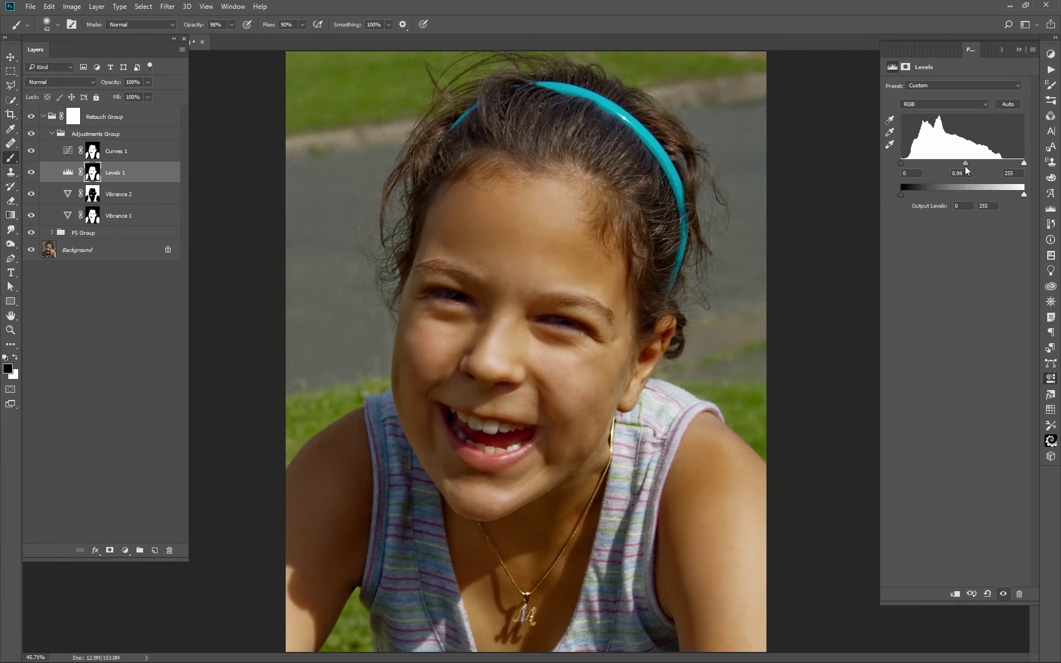
click(119, 216)
click(119, 194)
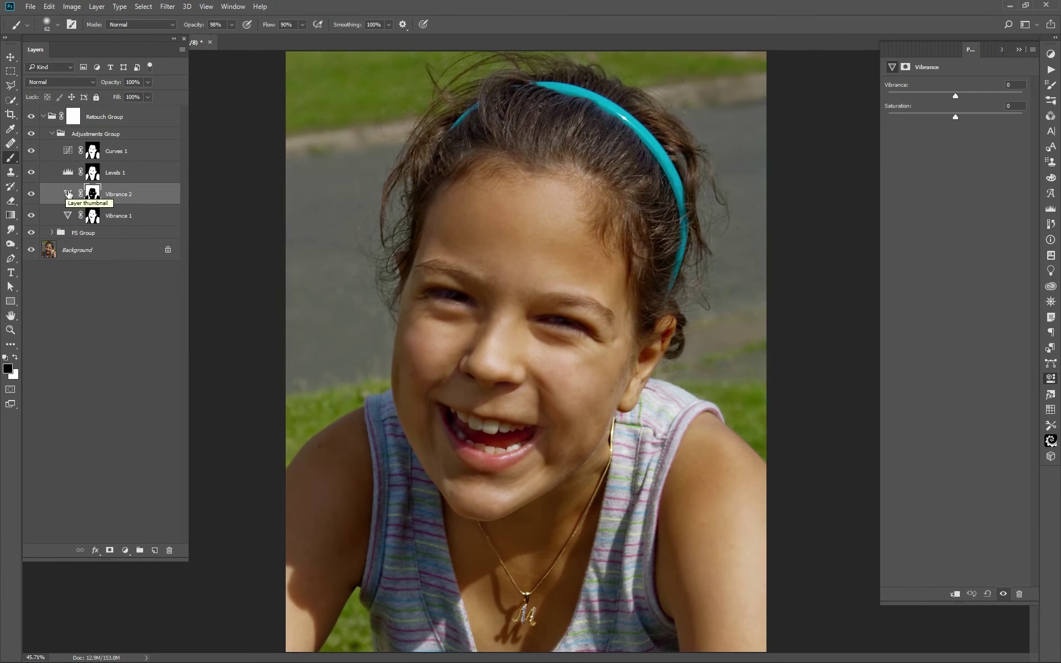
click(31, 193)
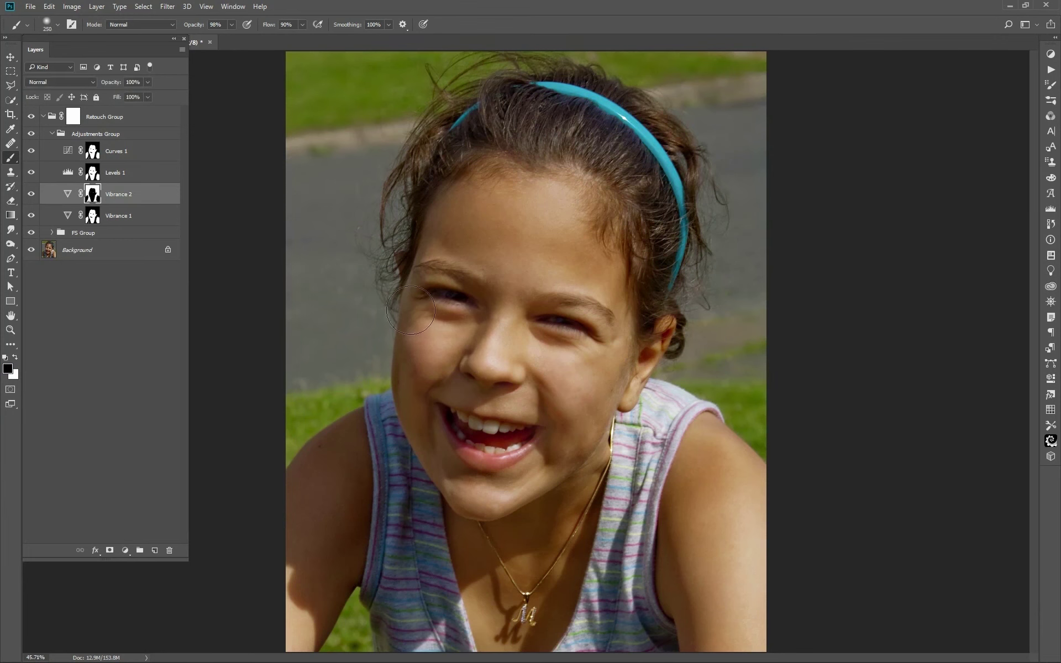
Collapse the Adjustments and Retouch Groups, then toggle Retouch Group off and on for before/after
click(52, 135)
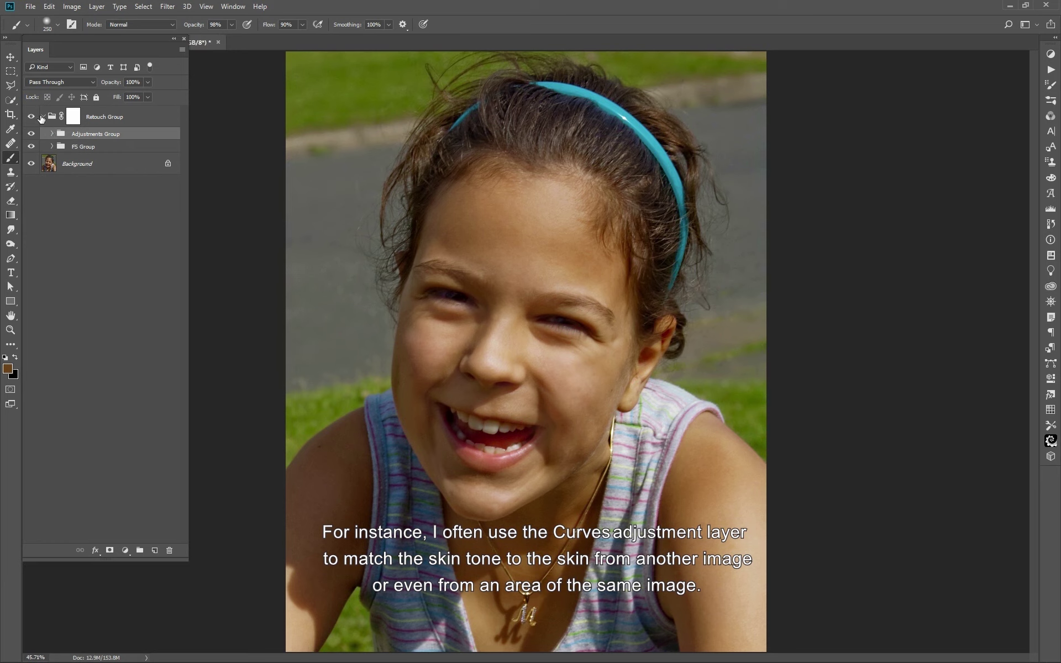
click(42, 117)
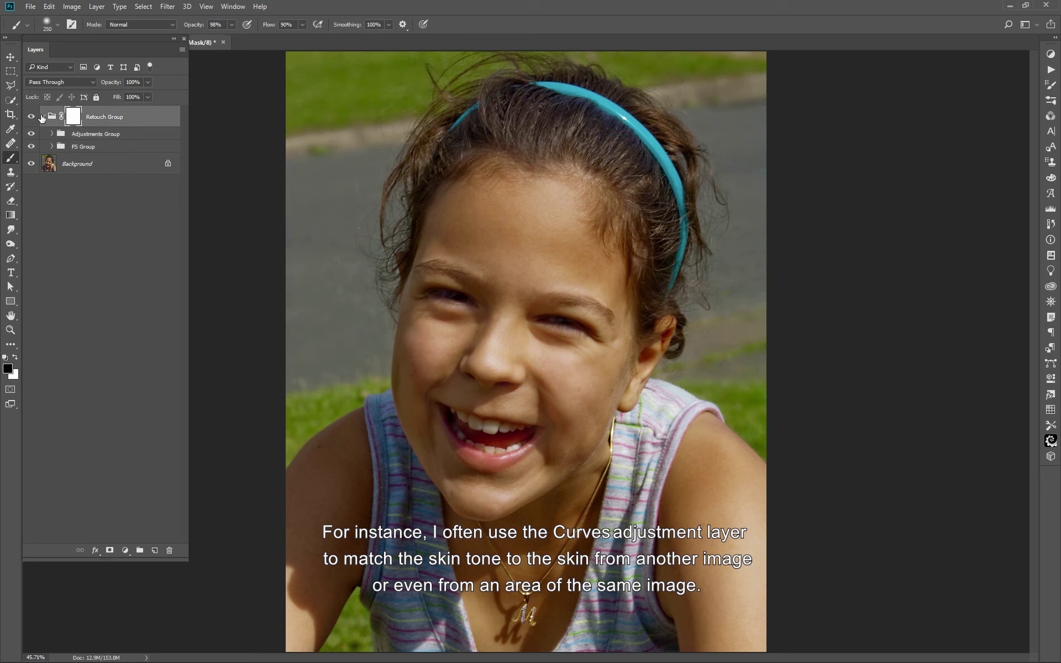
click(43, 118)
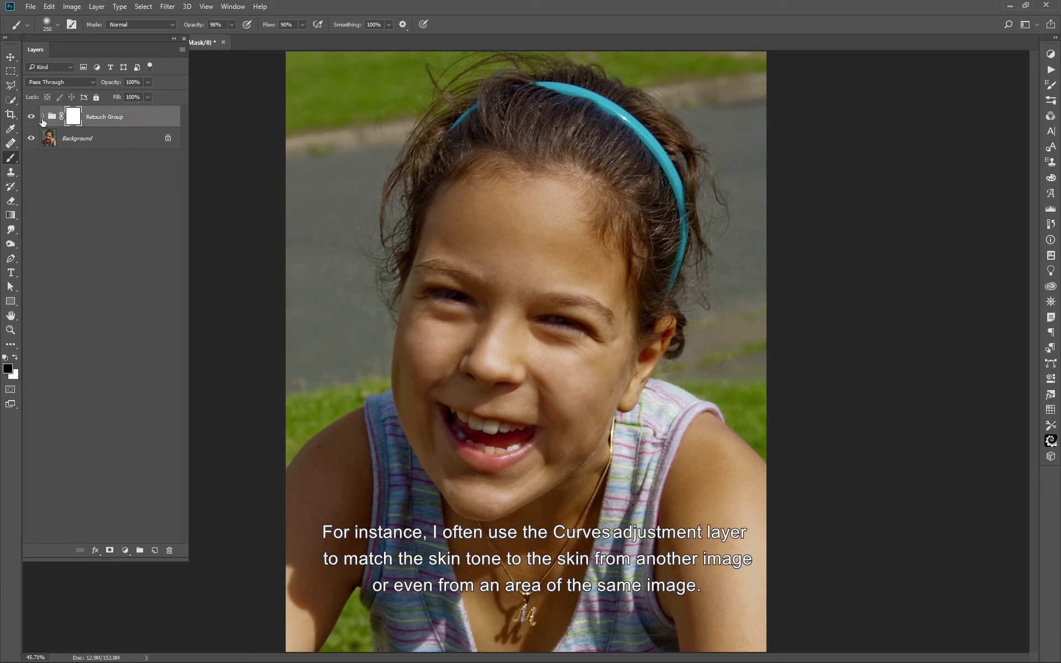
click(45, 117)
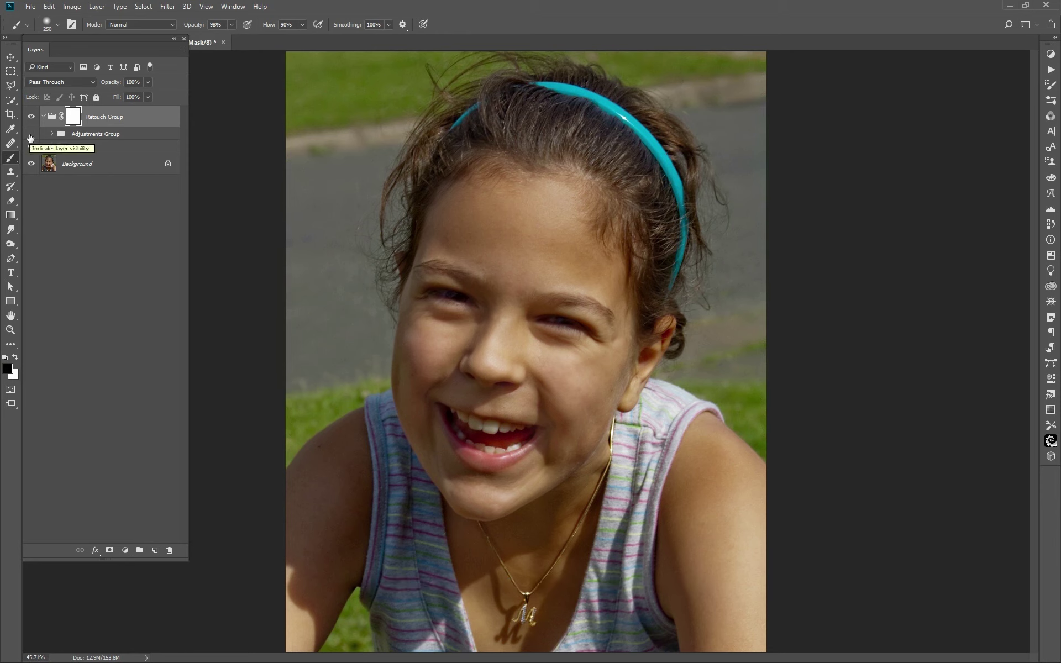
click(43, 116)
click(31, 117)
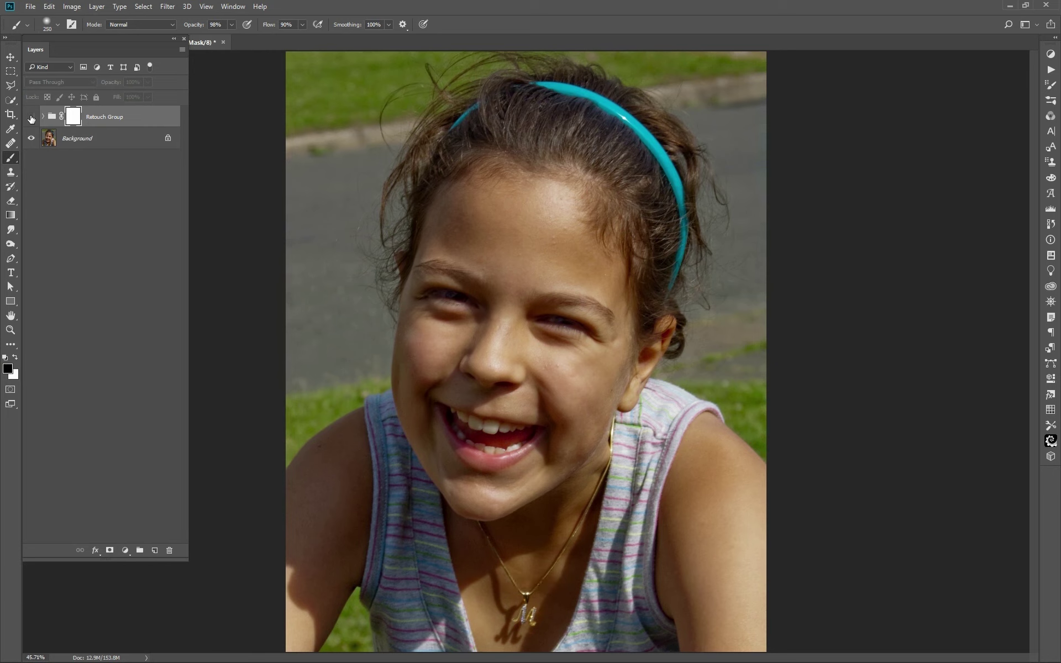
click(31, 117)
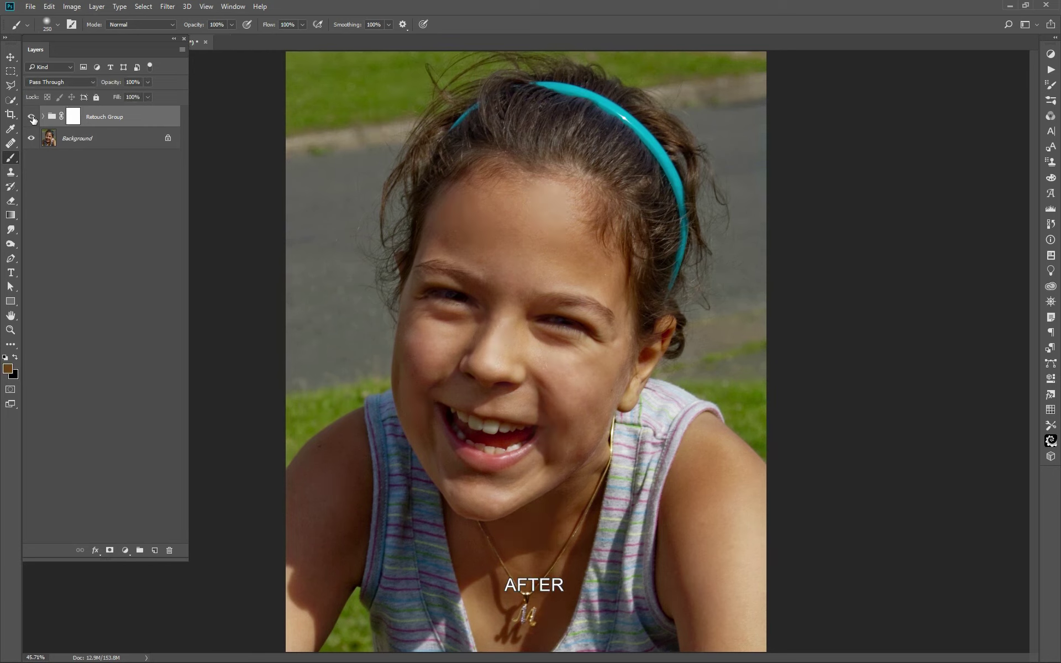